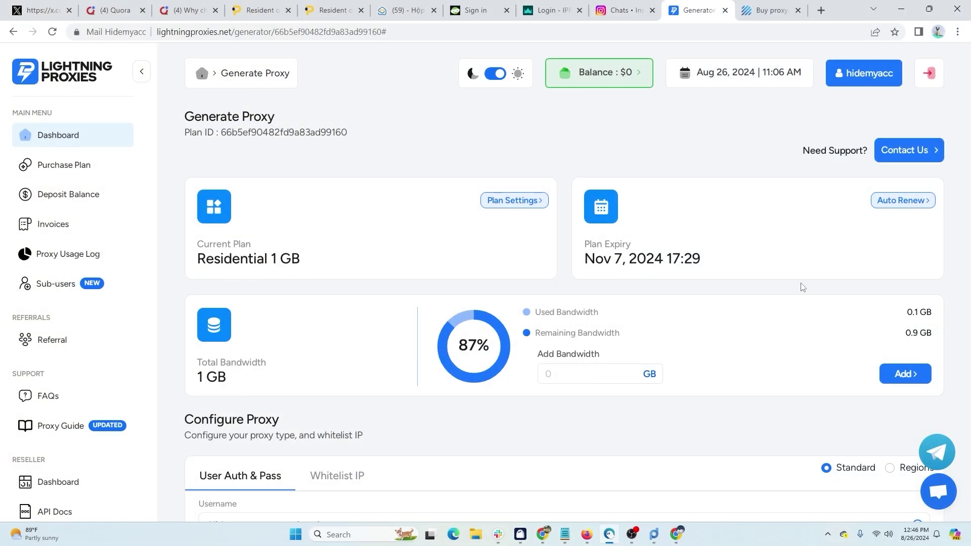
- Set the Lightning Proxies country to United Kingdom and update the settings
{"action": "scroll", "coordinate": [759, 283], "scroll_direction": "down", "scroll_amount": 10}
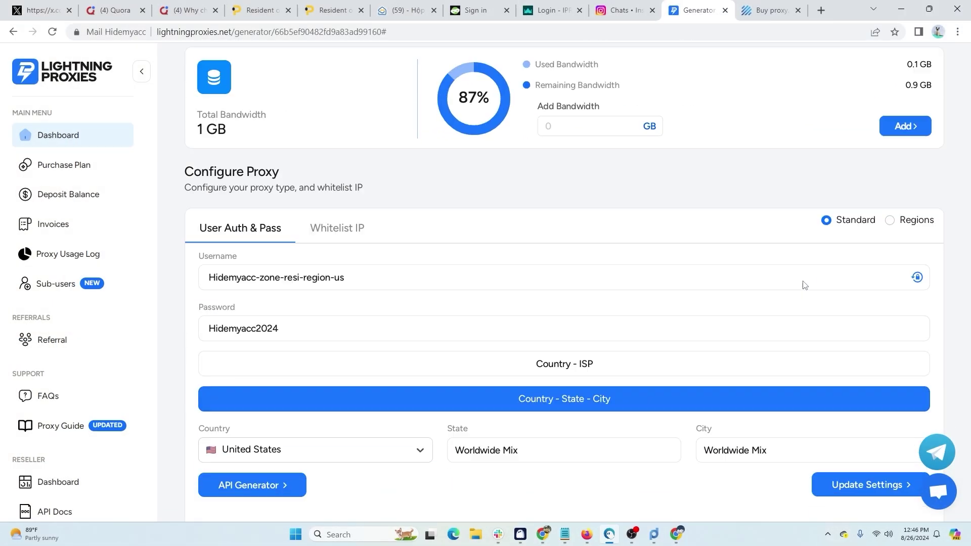
{"action": "left_click", "coordinate": [418, 192]}
{"action": "left_click", "coordinate": [384, 342]}
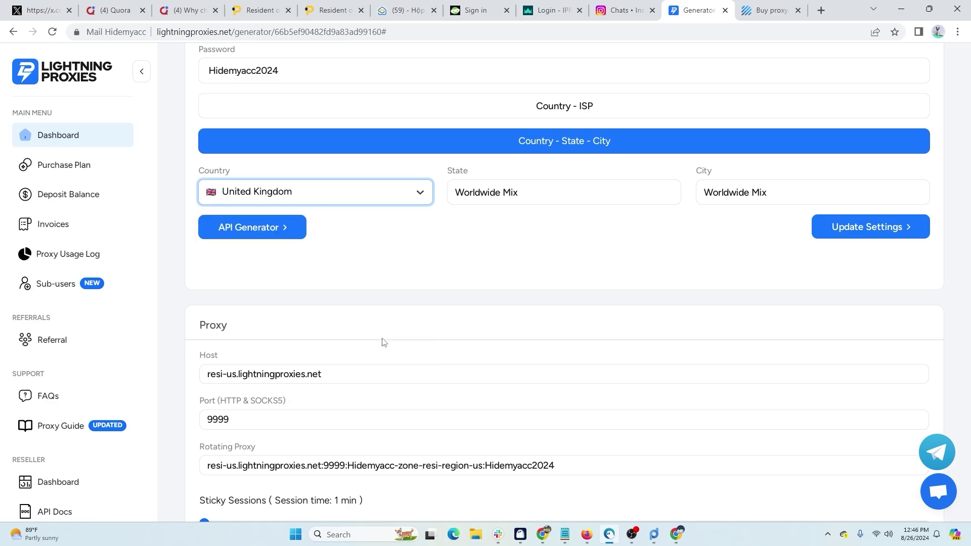
{"action": "left_click", "coordinate": [884, 226]}
- Copy the generated UK proxy string and paste it over the old text in Notepad
{"action": "scroll", "coordinate": [888, 269], "scroll_direction": "down", "scroll_amount": 2}
{"action": "scroll", "coordinate": [889, 269], "scroll_direction": "down", "scroll_amount": 5}
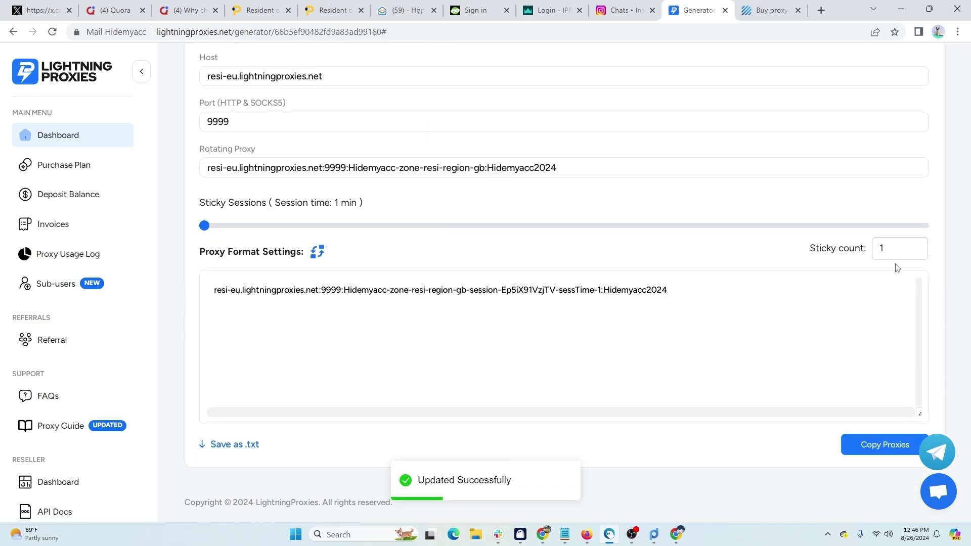
{"action": "left_click", "coordinate": [881, 441]}
{"action": "left_click", "coordinate": [564, 534]}
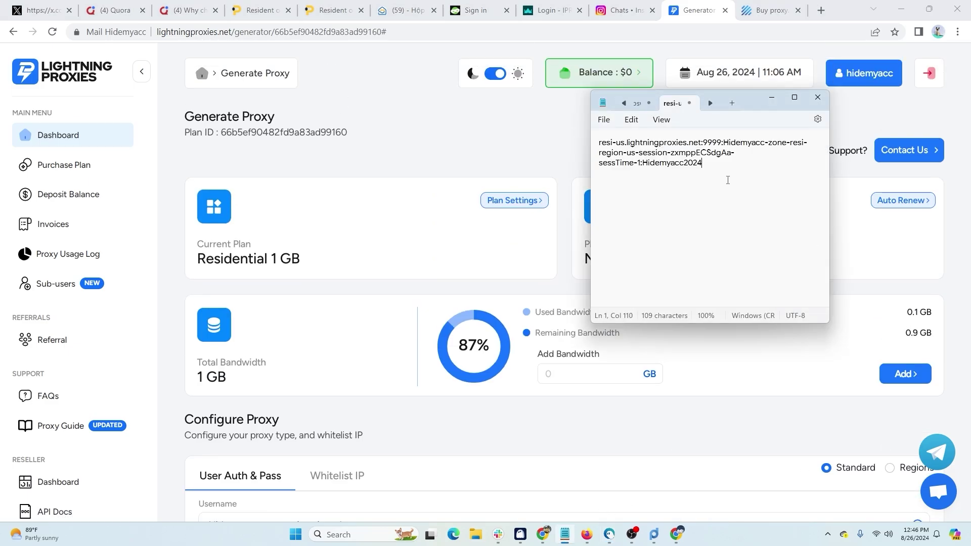
{"action": "key", "text": "ctrl+a"}
{"action": "key", "text": "ctrl+v"}
{"action": "left_click", "coordinate": [907, 266]}
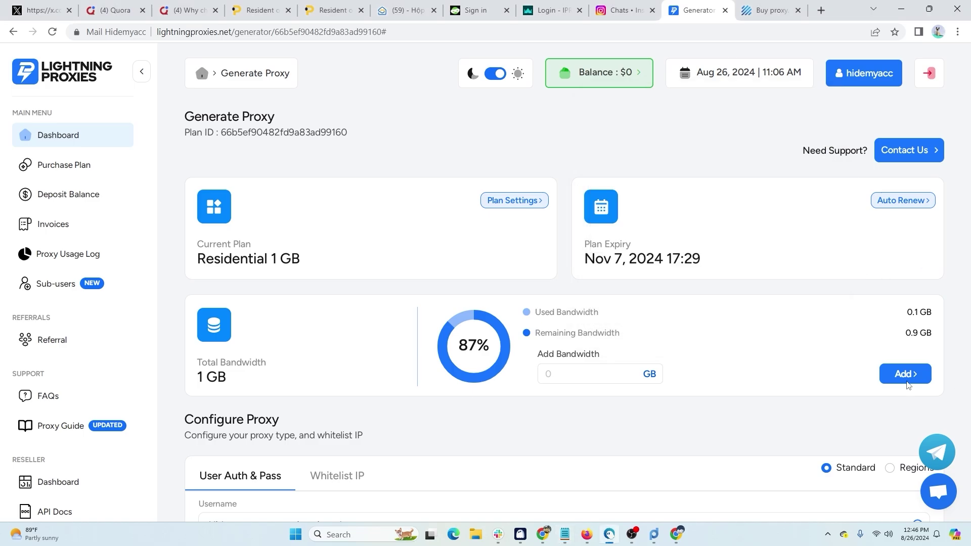
- Load ipfighter.com in the other browser window to check the current IP
{"action": "left_click", "coordinate": [683, 538]}
{"action": "left_click", "coordinate": [254, 37]}
{"action": "type", "text": "ipfighter.com"}
{"action": "key", "text": "Return"}
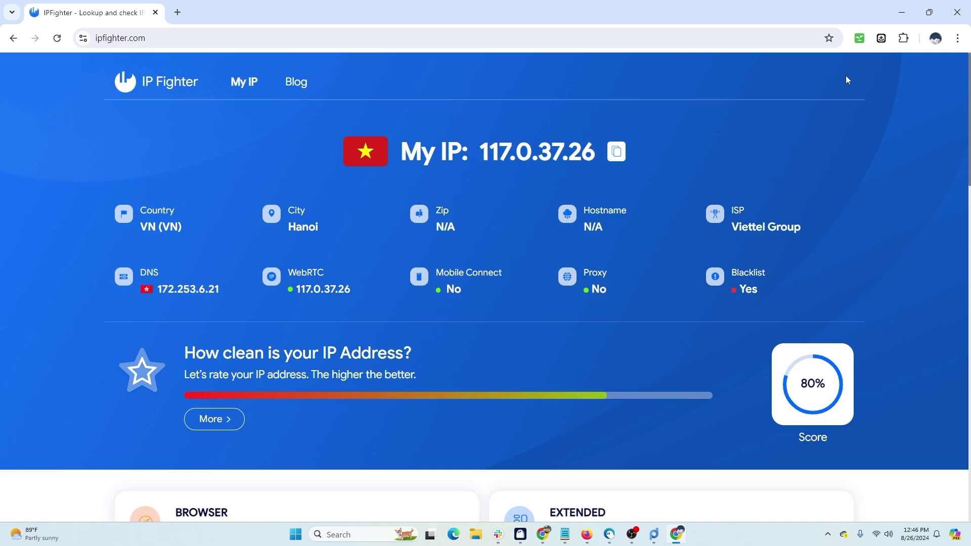
- Launch the Windows Settings app by searching 'settings' from the taskbar
{"action": "left_click", "coordinate": [395, 532]}
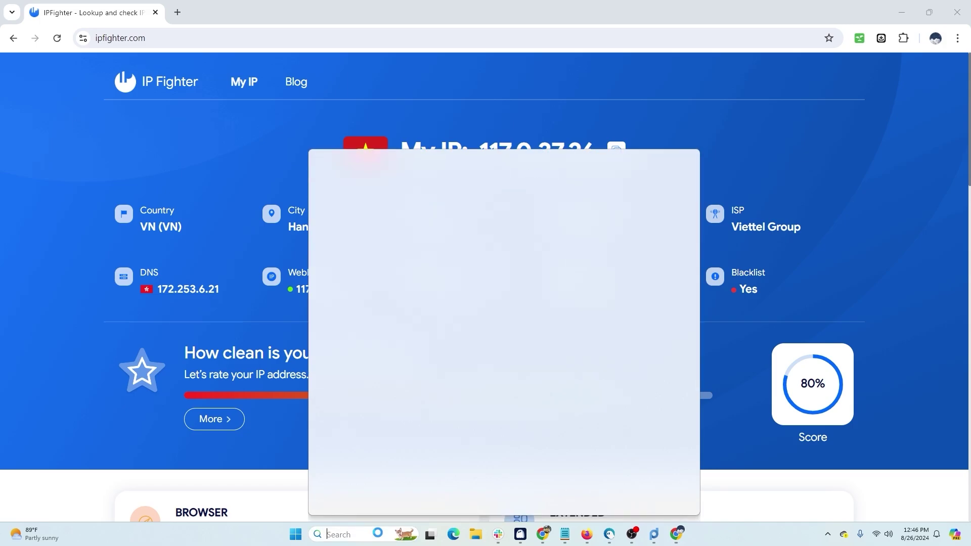
{"action": "type", "text": "settings"}
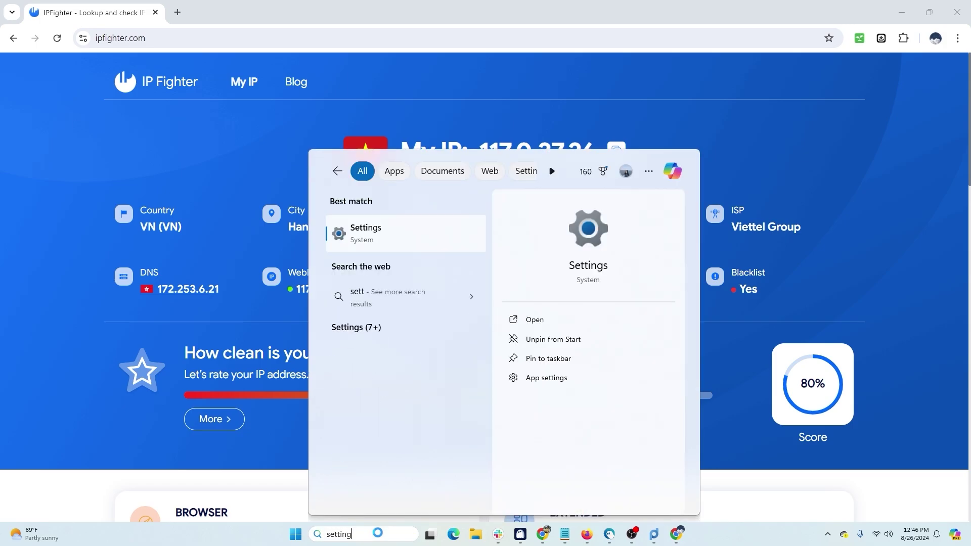
{"action": "key", "text": "Return"}
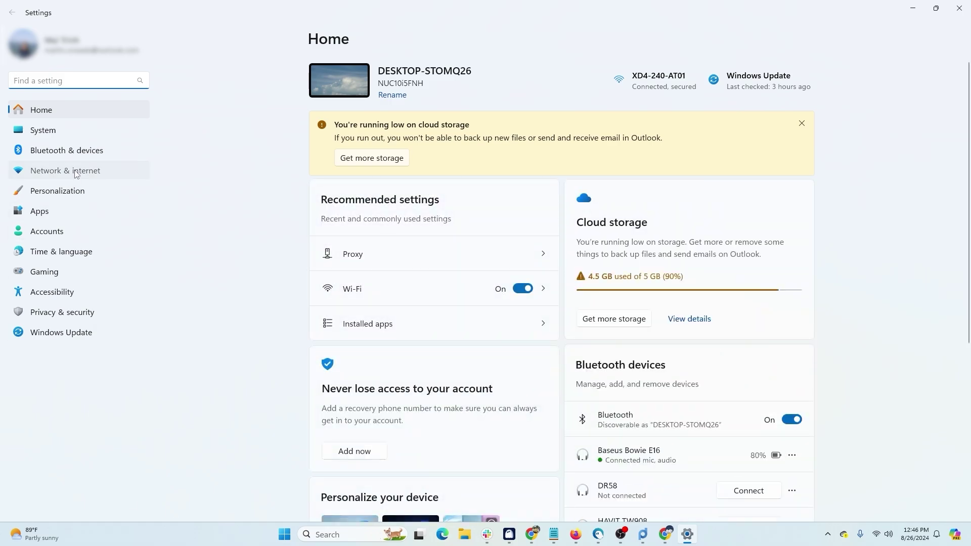
- Go to Network & internet > Proxy and switch on manual proxy setup
{"action": "left_click", "coordinate": [76, 172]}
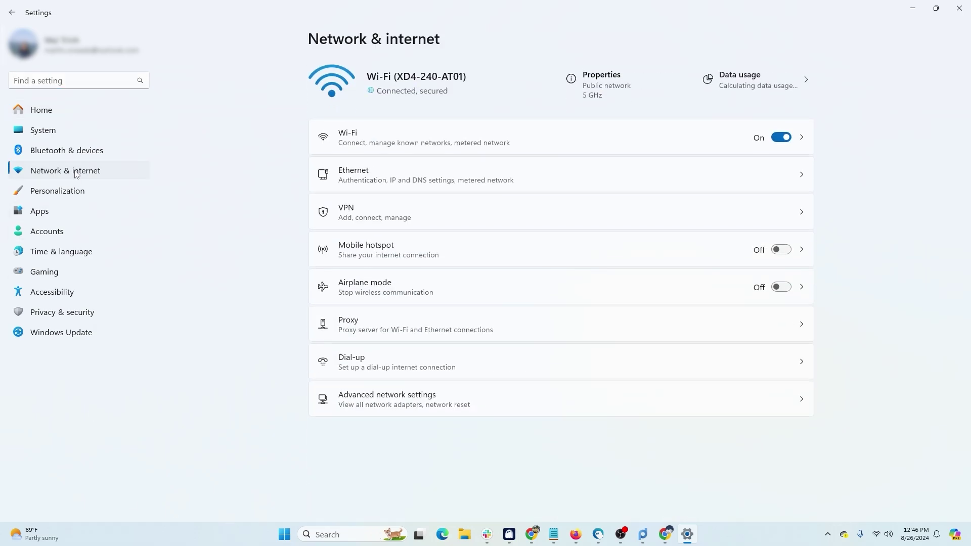
{"action": "left_click", "coordinate": [461, 328]}
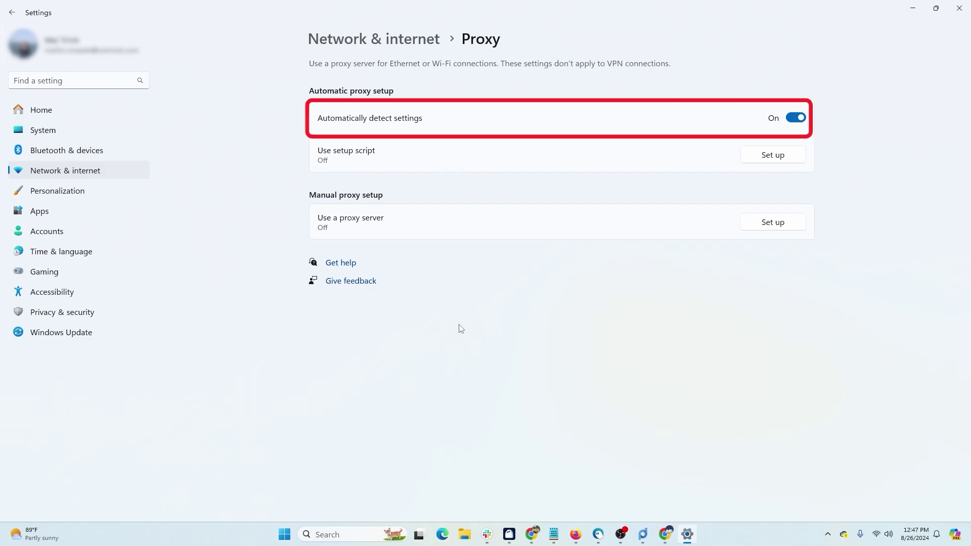
{"action": "left_click", "coordinate": [785, 225]}
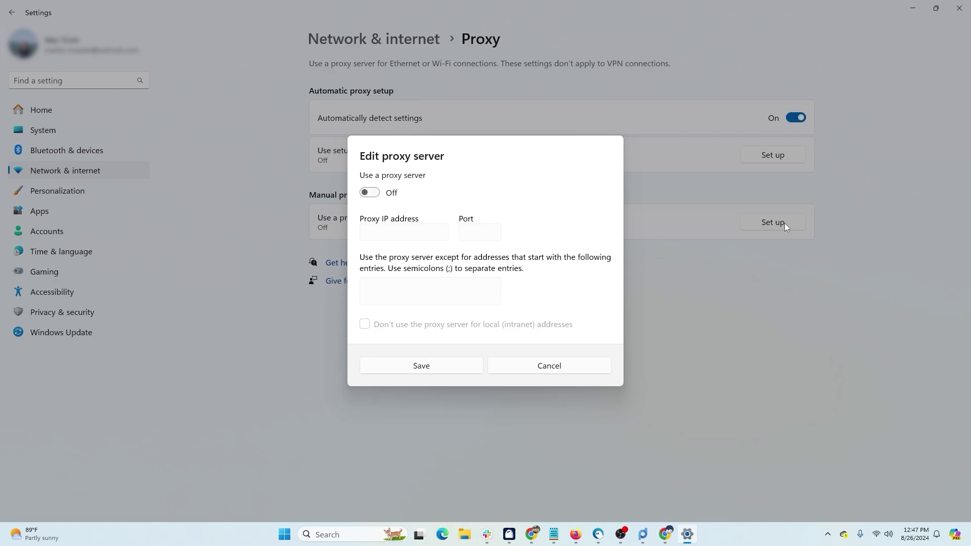
{"action": "left_click", "coordinate": [371, 193]}
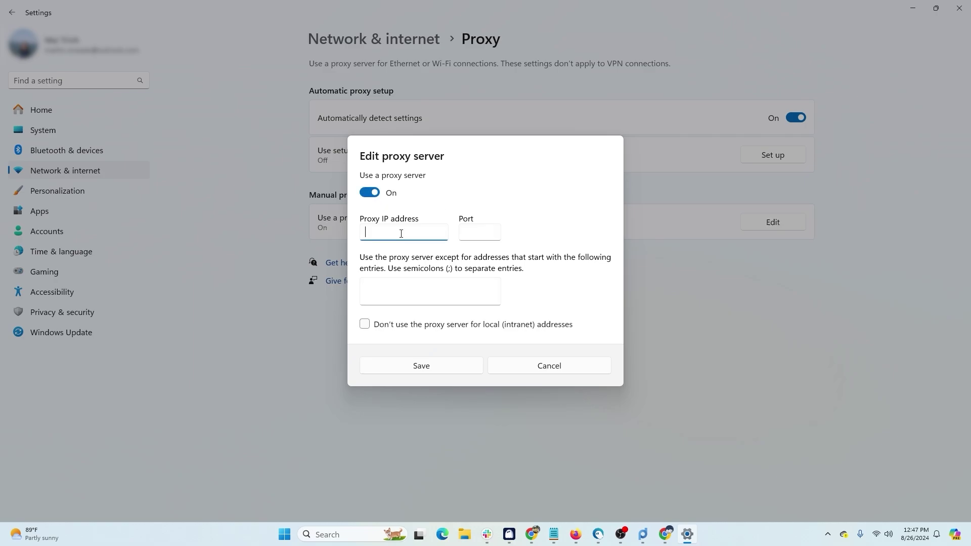
- Enter resi-eu.lightningproxies.net as the proxy address and 9999 as the port
{"action": "left_click", "coordinate": [554, 536]}
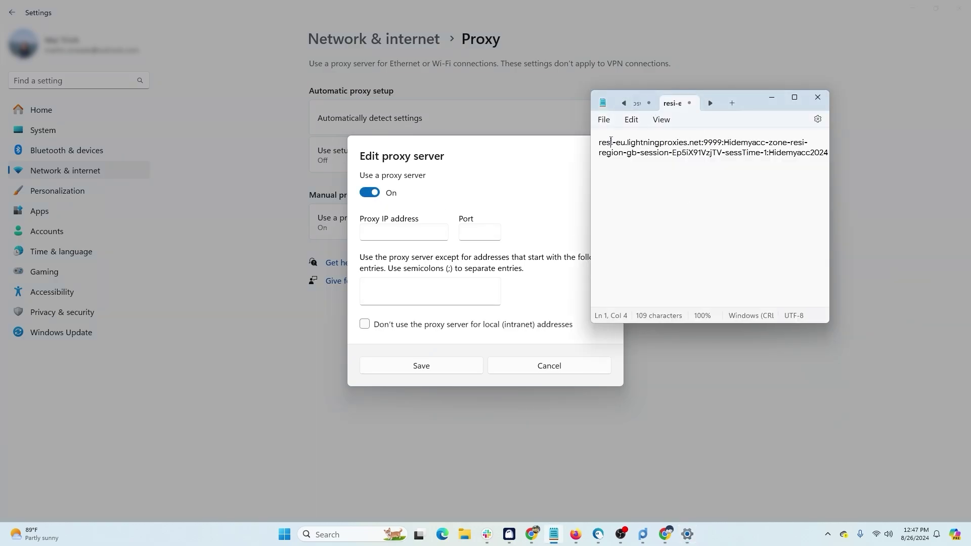
{"action": "double_click", "coordinate": [604, 144]}
{"action": "left_click_drag", "start_coordinate": [701, 143], "coordinate": [701, 143]}
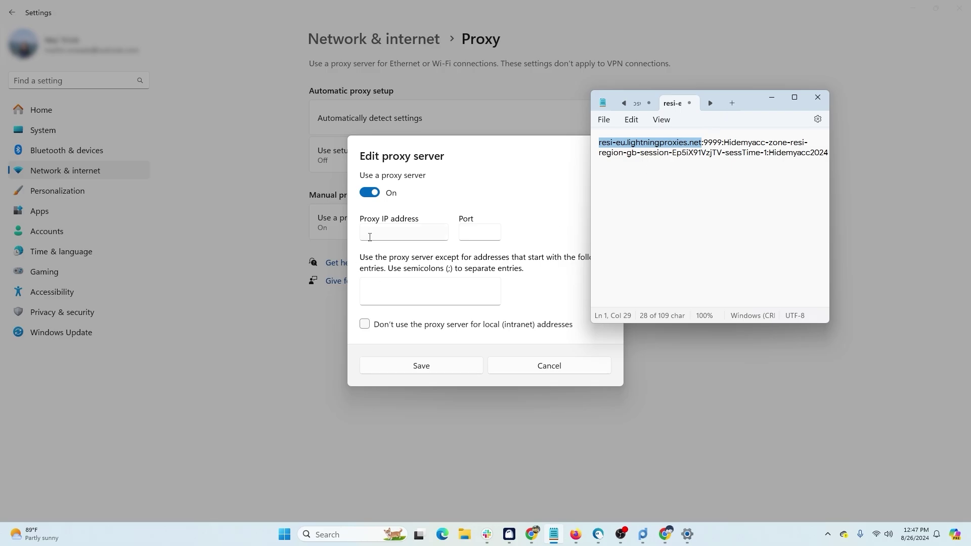
{"action": "left_click", "coordinate": [370, 237]}
{"action": "key", "text": "ctrl+v"}
{"action": "key", "text": "alt+Tab"}
{"action": "double_click", "coordinate": [712, 144]}
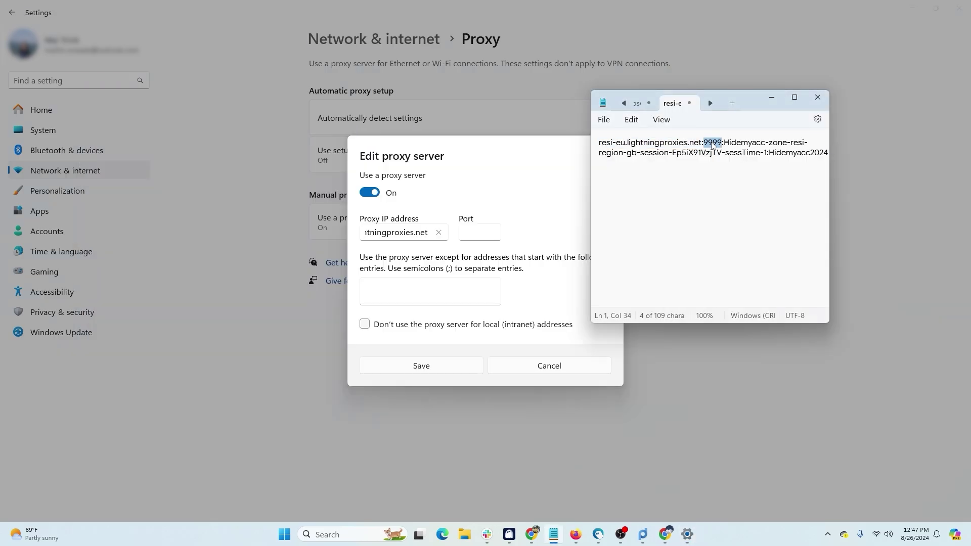
{"action": "left_click", "coordinate": [471, 232]}
- Add facebook.com to the proxy exceptions list
{"action": "left_click", "coordinate": [396, 281]}
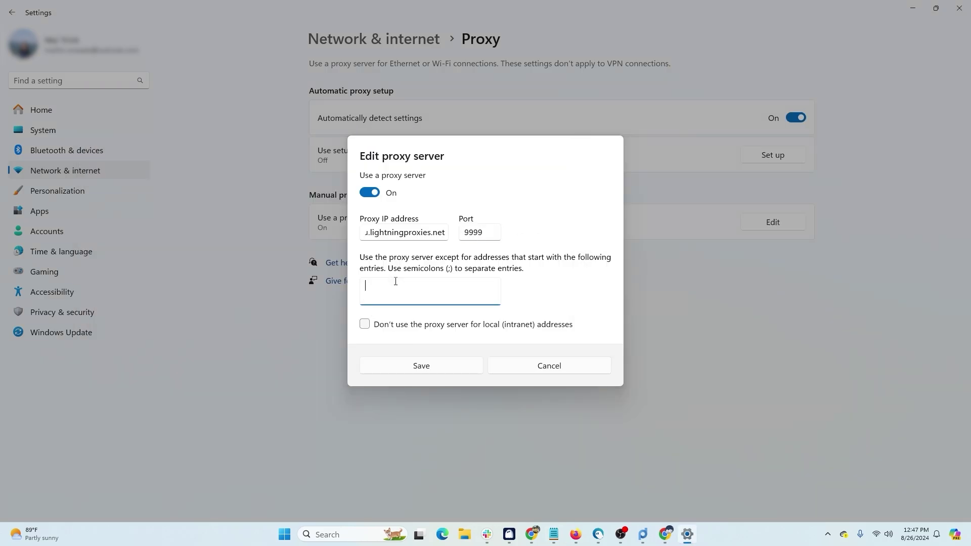
{"action": "key", "text": "alt+Tab"}
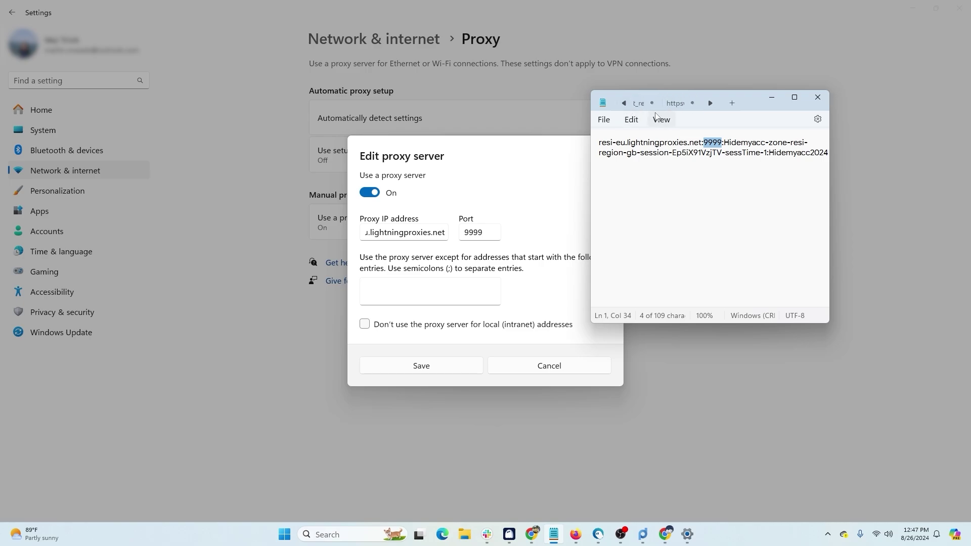
{"action": "left_click", "coordinate": [634, 108]}
{"action": "left_click", "coordinate": [595, 144]}
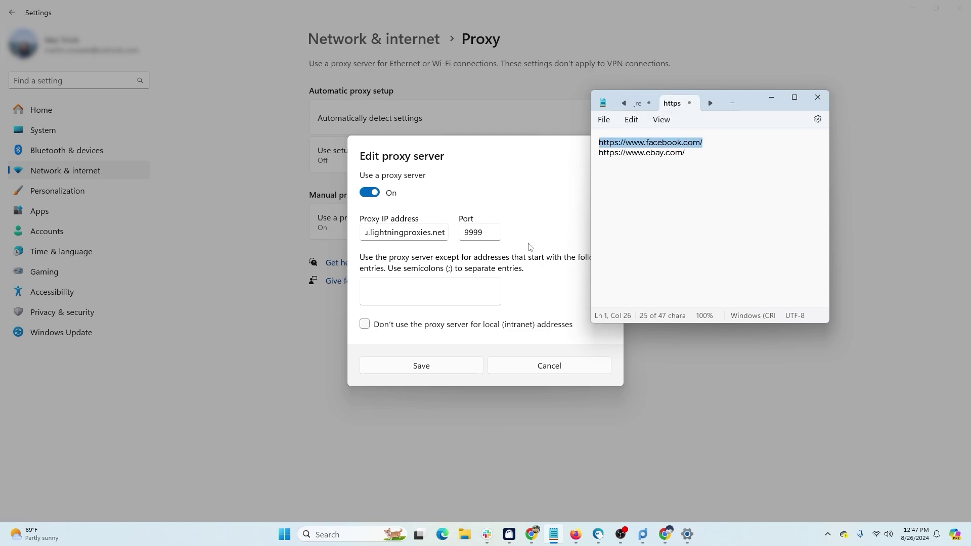
{"action": "key", "text": "ctrl+c"}
{"action": "key", "text": "alt+Tab"}
{"action": "key", "text": "ctrl+v"}
{"action": "type", "text": ";"}
- Append ebay.com to the exceptions and save the manual proxy
{"action": "key", "text": "alt+Tab"}
{"action": "left_click_drag", "start_coordinate": [688, 153], "coordinate": [594, 159]}
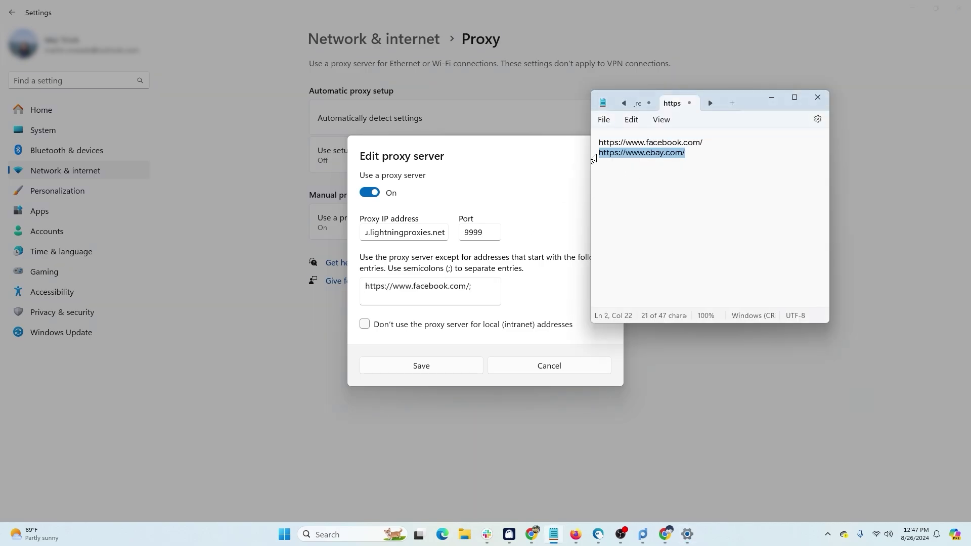
{"action": "key", "text": "ctrl+c"}
{"action": "key", "text": "alt+Tab"}
{"action": "key", "text": "ctrl+v"}
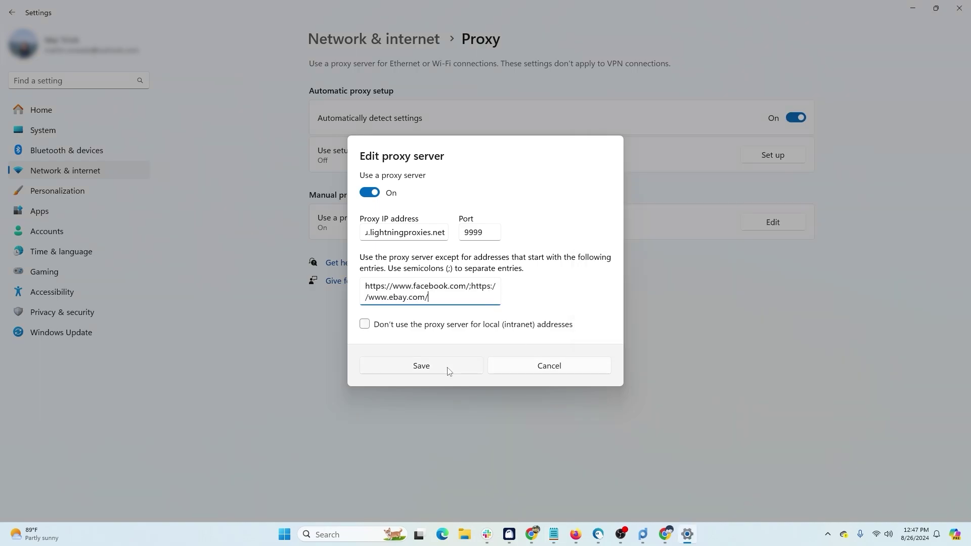
{"action": "left_click", "coordinate": [450, 371]}
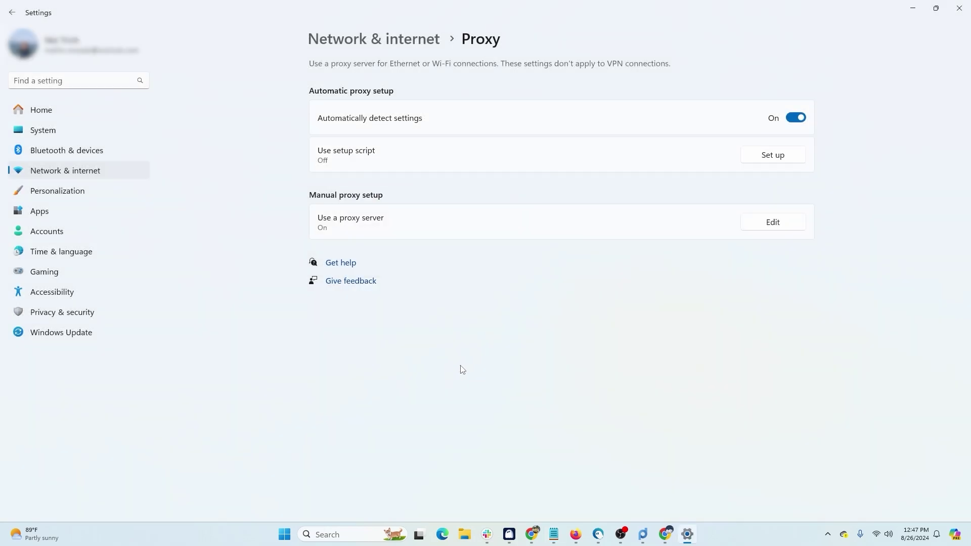
- Open a new Chrome tab and fill the proxy sign-in prompt with the proxy username
{"action": "left_click", "coordinate": [666, 534]}
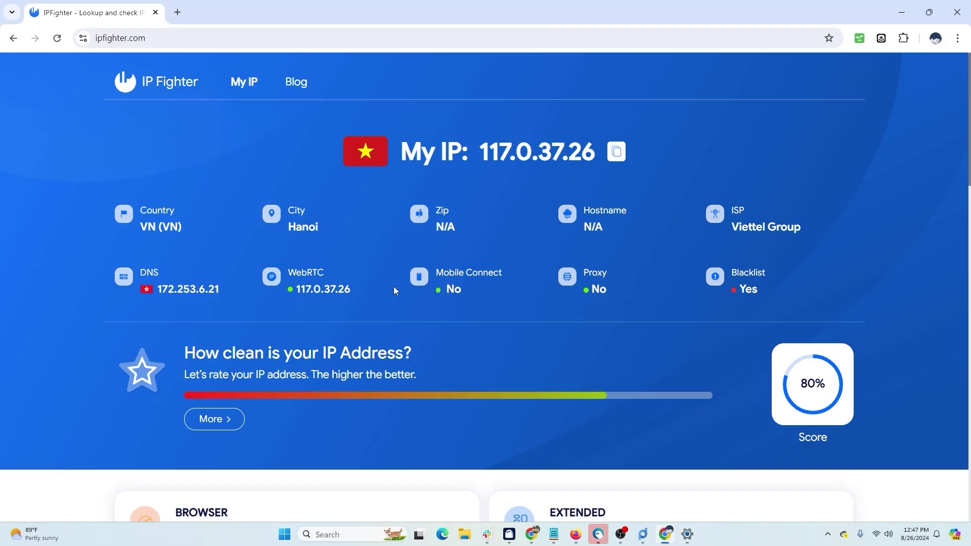
{"action": "left_click", "coordinate": [177, 12]}
{"action": "type", "text": "gô"}
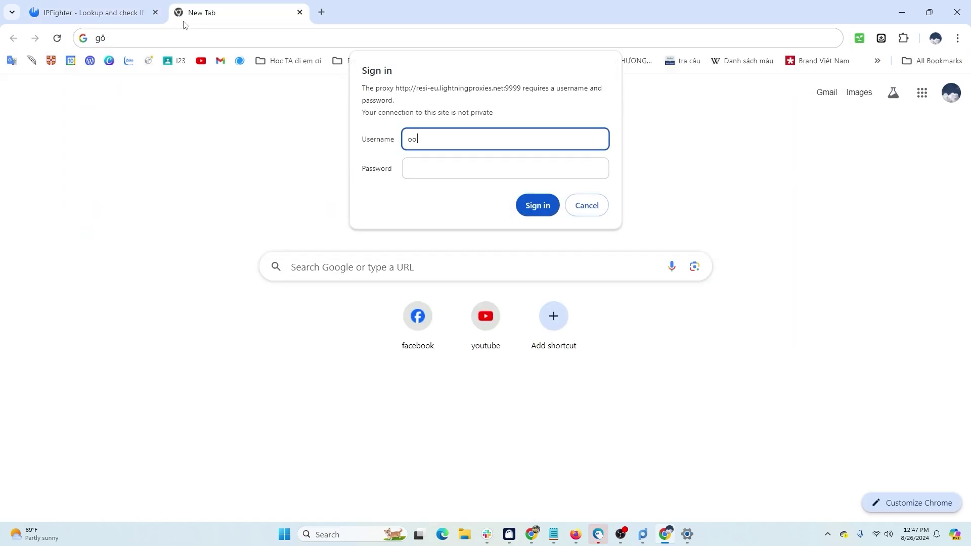
{"action": "left_click", "coordinate": [554, 534]}
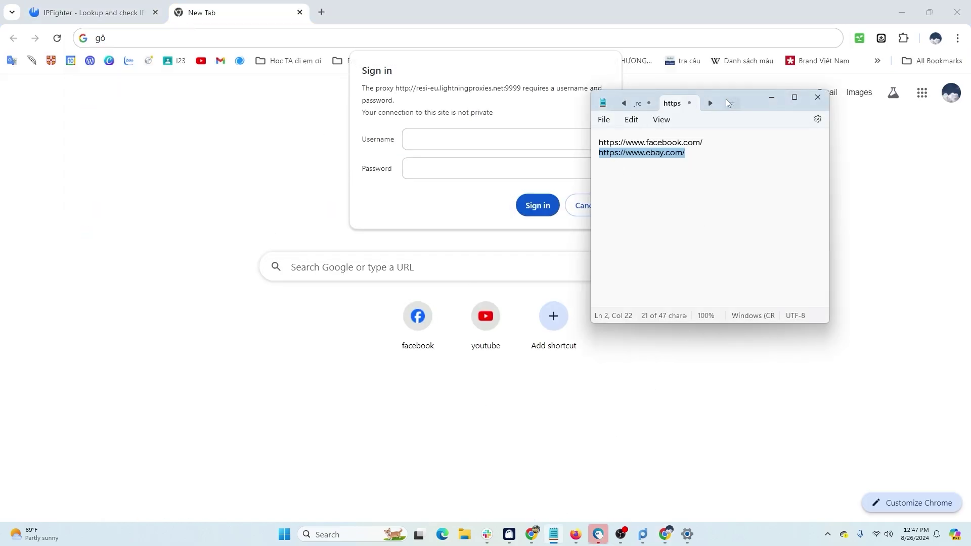
{"action": "left_click", "coordinate": [638, 103]}
{"action": "double_click", "coordinate": [735, 142]}
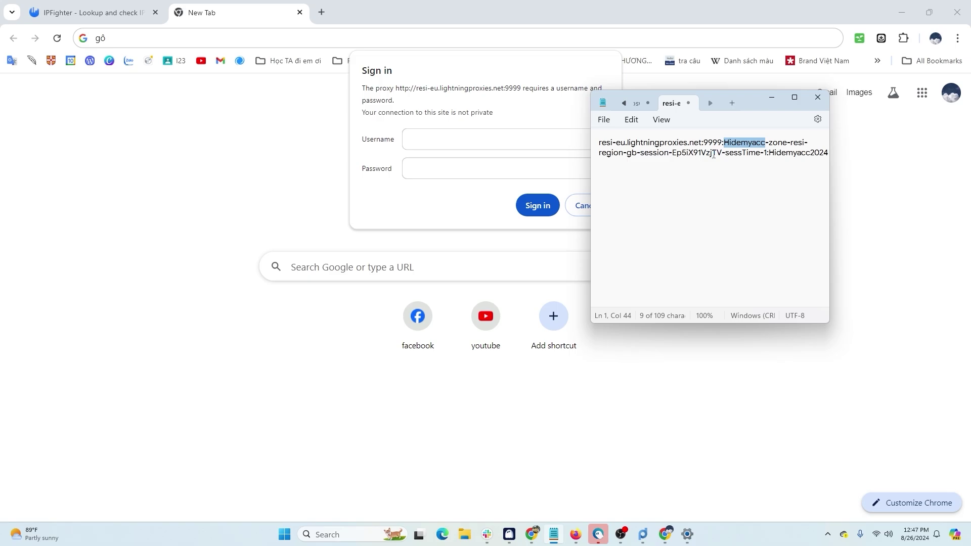
{"action": "left_click_drag", "start_coordinate": [766, 154], "coordinate": [768, 153]}
{"action": "key", "text": "ctrl+c"}
{"action": "left_click", "coordinate": [460, 139]}
{"action": "key", "text": "ctrl+v"}
- Enter the proxy password from the notes and sign in to the proxy
{"action": "key", "text": "alt+Tab"}
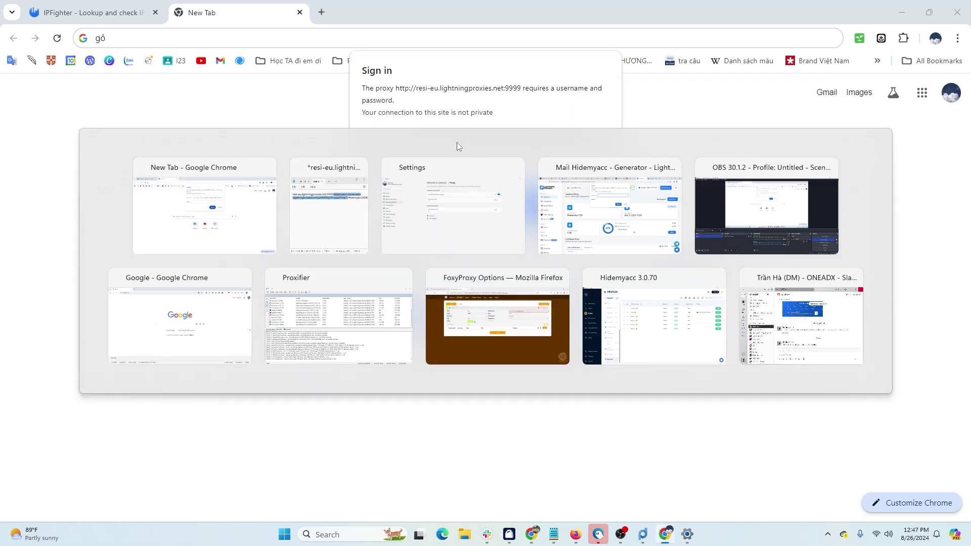
{"action": "left_click", "coordinate": [783, 158]}
{"action": "double_click", "coordinate": [783, 158]}
{"action": "key", "text": "ctrl+c"}
{"action": "left_click", "coordinate": [494, 172]}
{"action": "key", "text": "ctrl+v"}
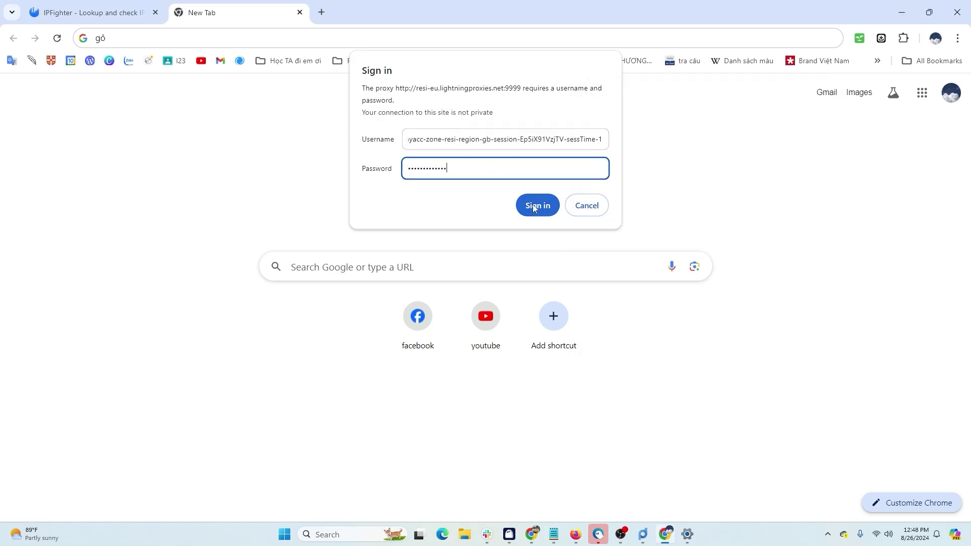
{"action": "left_click", "coordinate": [535, 207]}
- Reload IP Fighter, showing UK IP 176.252.168.85, and dismiss the save-password offer
{"action": "left_click", "coordinate": [135, 41]}
{"action": "type", "text": "ip"}
{"action": "key", "text": "Return"}
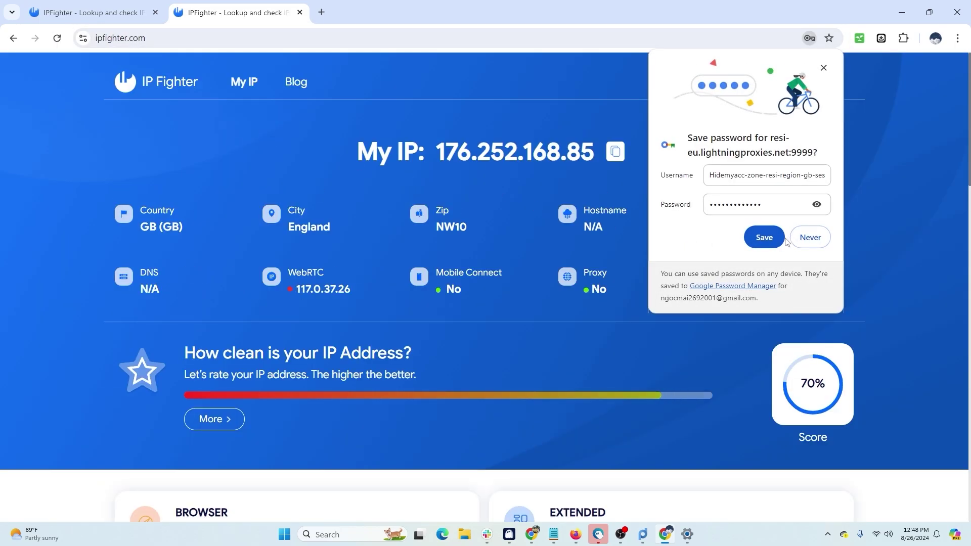
{"action": "left_click", "coordinate": [824, 68]}
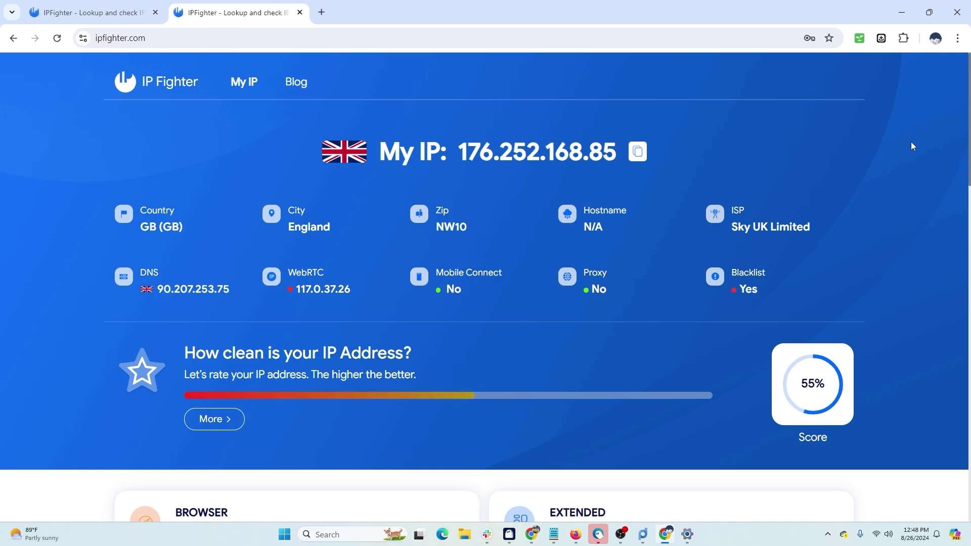
- Bring up Proxifier's Proxy Servers list and start adding a new server
{"action": "mouse_move", "coordinate": [645, 536]}
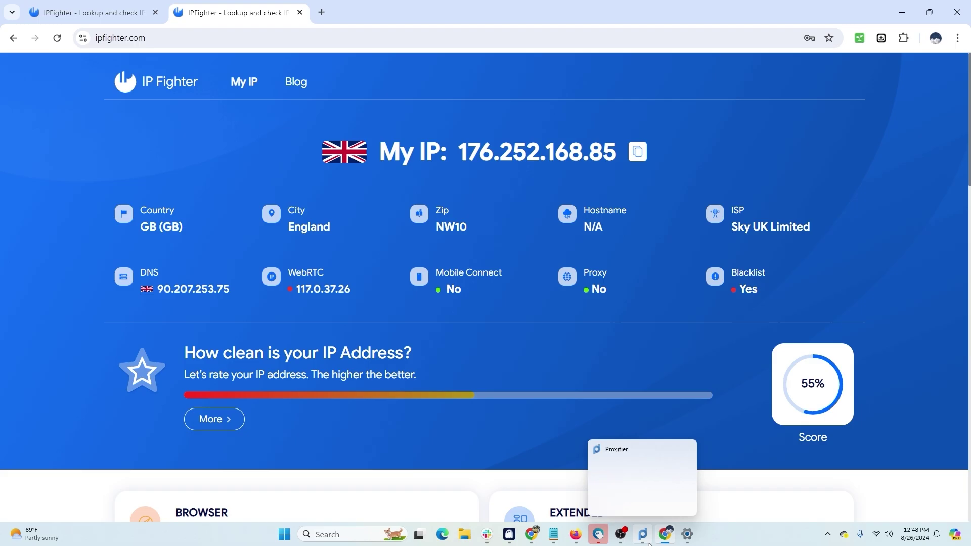
{"action": "left_click", "coordinate": [666, 517]}
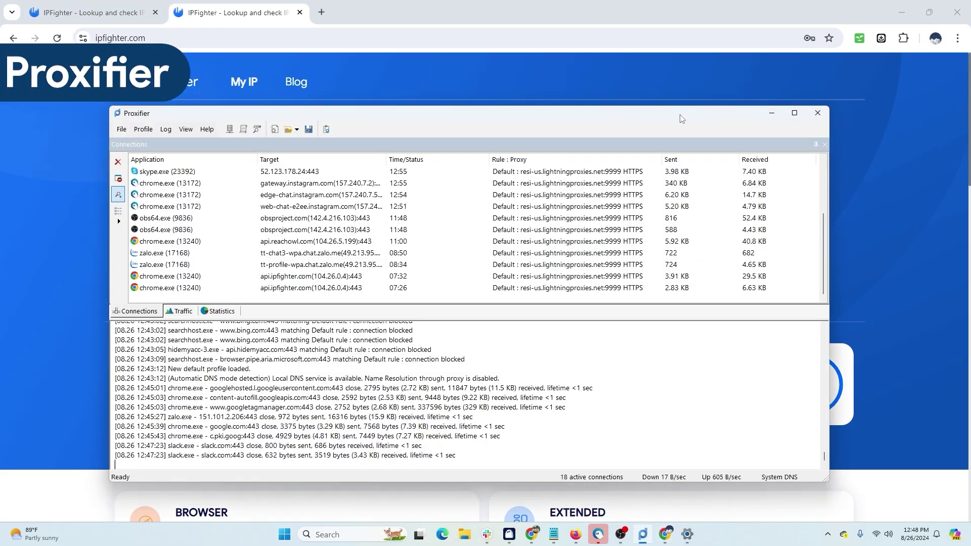
{"action": "left_click_drag", "start_coordinate": [680, 116], "coordinate": [682, 91]}
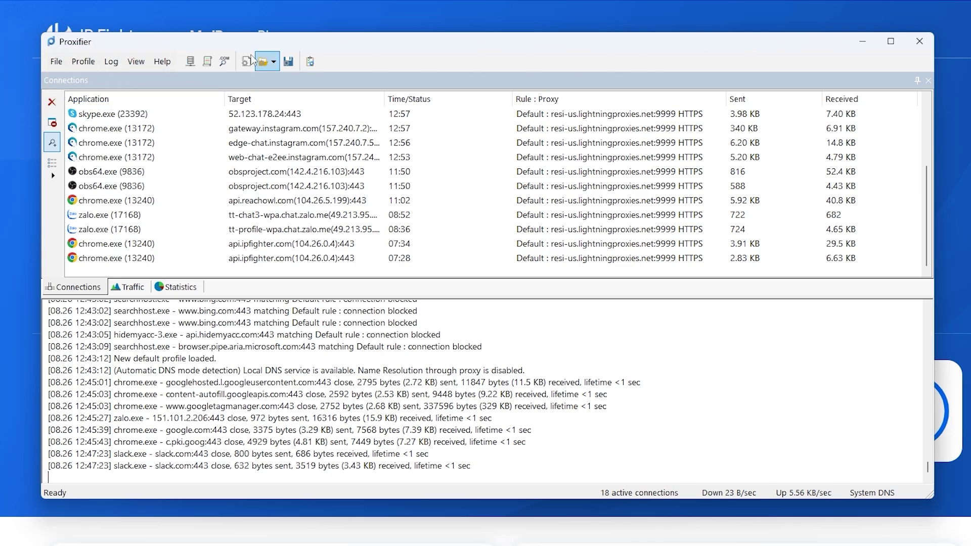
{"action": "left_click", "coordinate": [191, 62]}
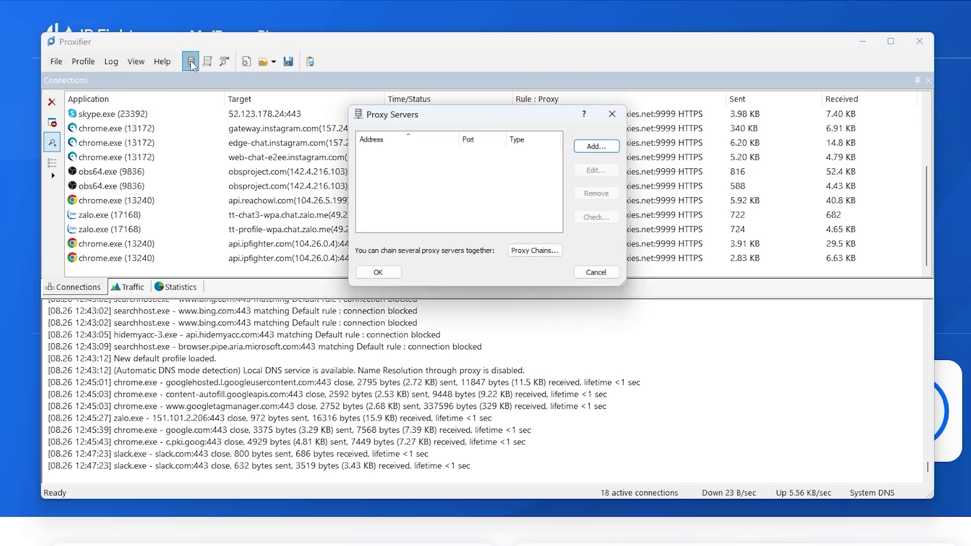
{"action": "left_click", "coordinate": [597, 146]}
- Enter resi-us.lightningproxies.net as the new proxy server address
{"action": "key", "text": "alt+Tab"}
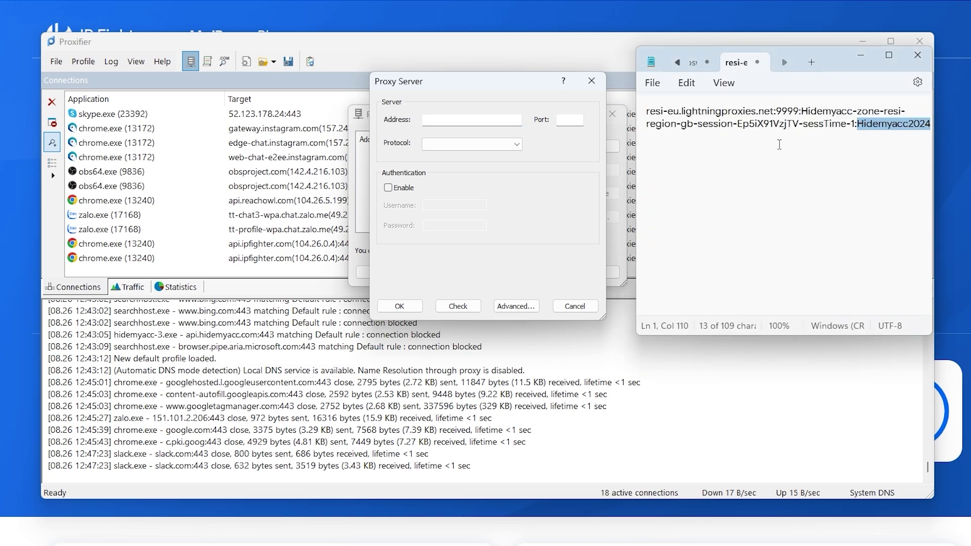
{"action": "left_click", "coordinate": [647, 116]}
{"action": "key", "text": "shift+End"}
{"action": "left_click_drag", "start_coordinate": [648, 112], "coordinate": [771, 112]}
{"action": "key", "text": "ctrl+c"}
{"action": "left_click", "coordinate": [481, 120]}
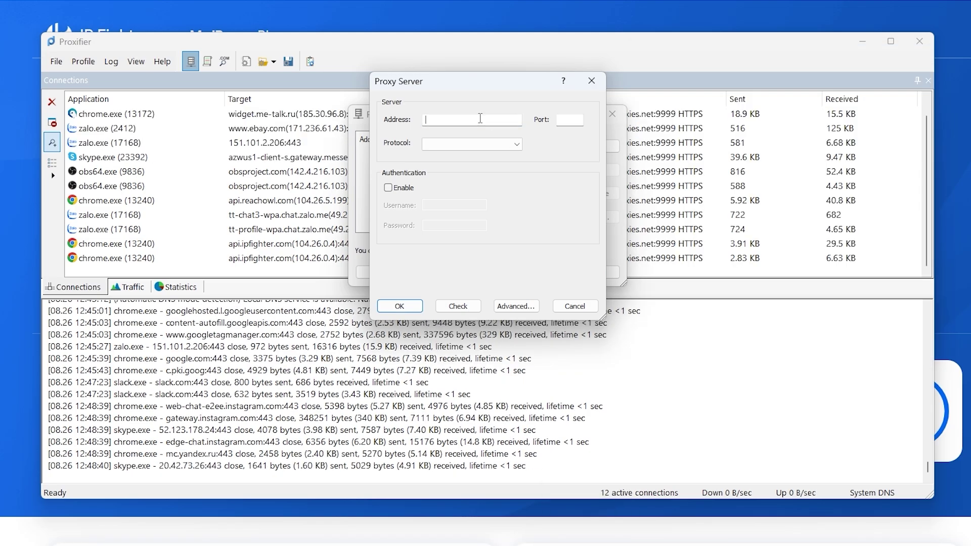
{"action": "key", "text": "ctrl+v"}
{"action": "key", "text": "alt+Tab"}
- Set port 9999, protocol HTTPS, and enable authentication
{"action": "left_click", "coordinate": [777, 112]}
{"action": "double_click", "coordinate": [787, 111]}
{"action": "key", "text": "ctrl+c"}
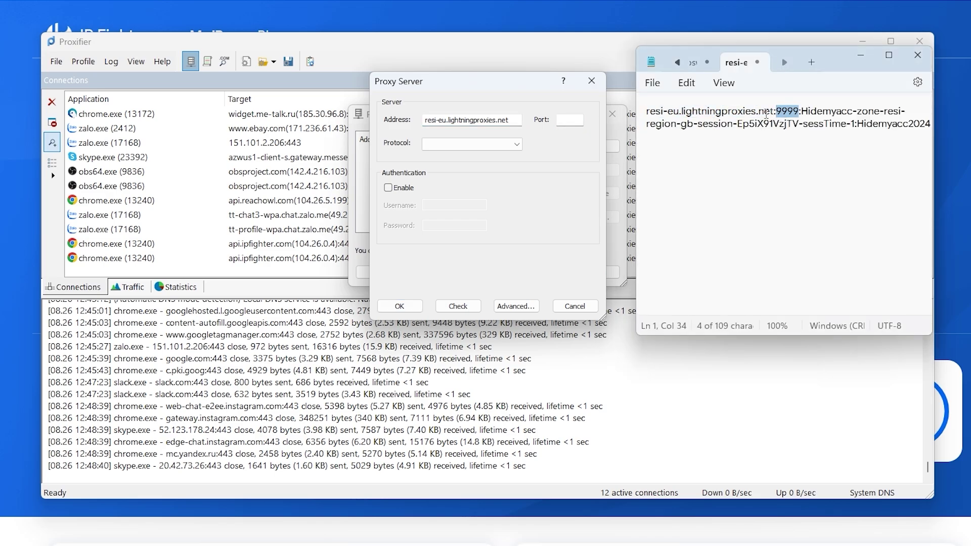
{"action": "left_click", "coordinate": [569, 120]}
{"action": "key", "text": "ctrl+v"}
{"action": "left_click", "coordinate": [483, 144]}
{"action": "left_click", "coordinate": [476, 171]}
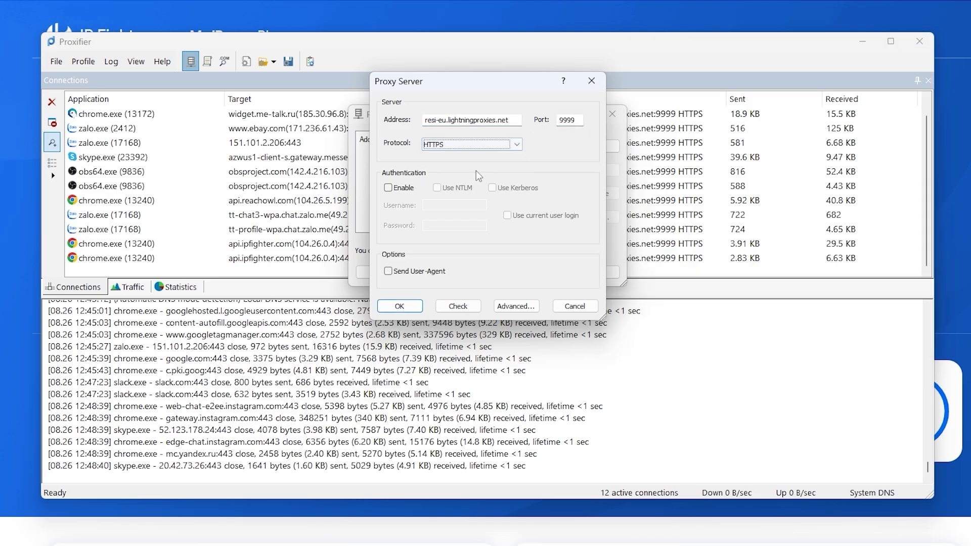
{"action": "left_click", "coordinate": [388, 188]}
- Fill in the proxy username and password copied from the notes
{"action": "key", "text": "alt+Tab"}
{"action": "double_click", "coordinate": [819, 112]}
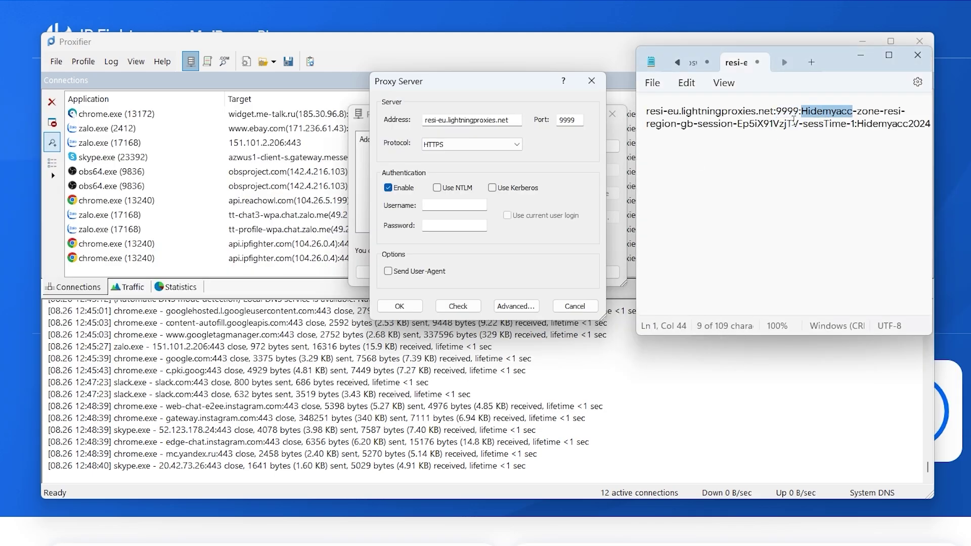
{"action": "left_click", "coordinate": [855, 124], "text": "shift"}
{"action": "key", "text": "ctrl+c"}
{"action": "key", "text": "alt+Tab"}
{"action": "key", "text": "Tab"}
{"action": "key", "text": "ctrl+v"}
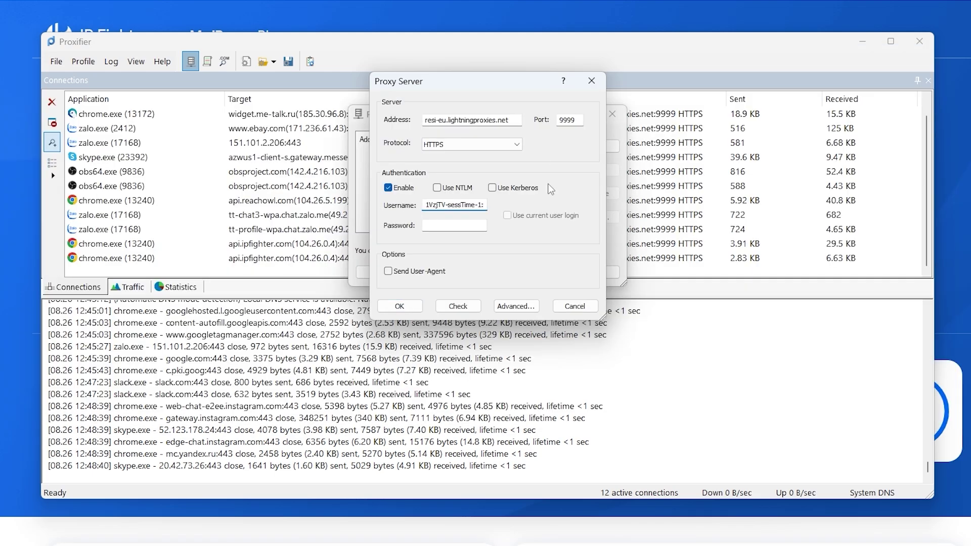
{"action": "key", "text": "alt+Tab"}
{"action": "double_click", "coordinate": [882, 127]}
{"action": "key", "text": "ctrl+c"}
{"action": "key", "text": "alt+Tab"}
{"action": "key", "text": "Tab"}
{"action": "key", "text": "ctrl+v"}
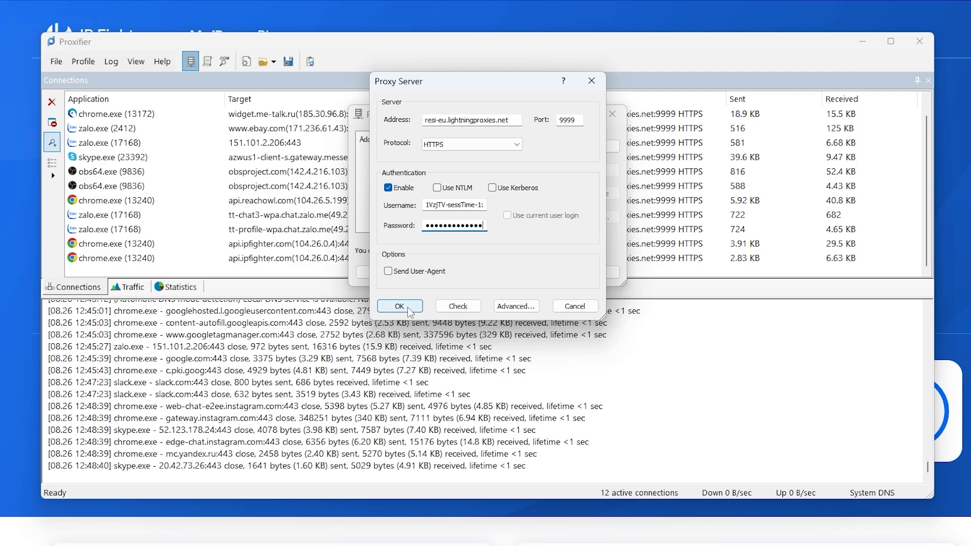
- Check the proxy (211 ms latency), save it, and accept it as the default
{"action": "left_click", "coordinate": [458, 306]}
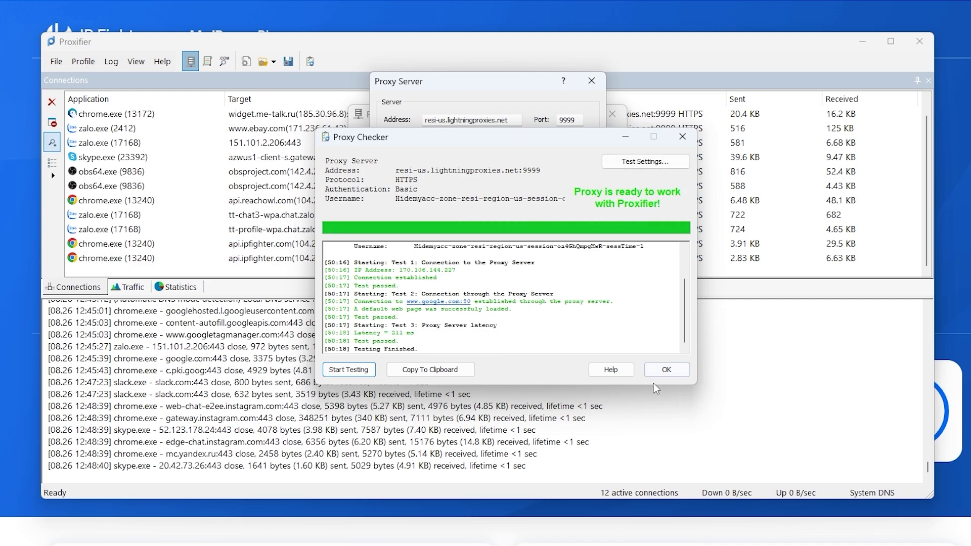
{"action": "left_click", "coordinate": [667, 370]}
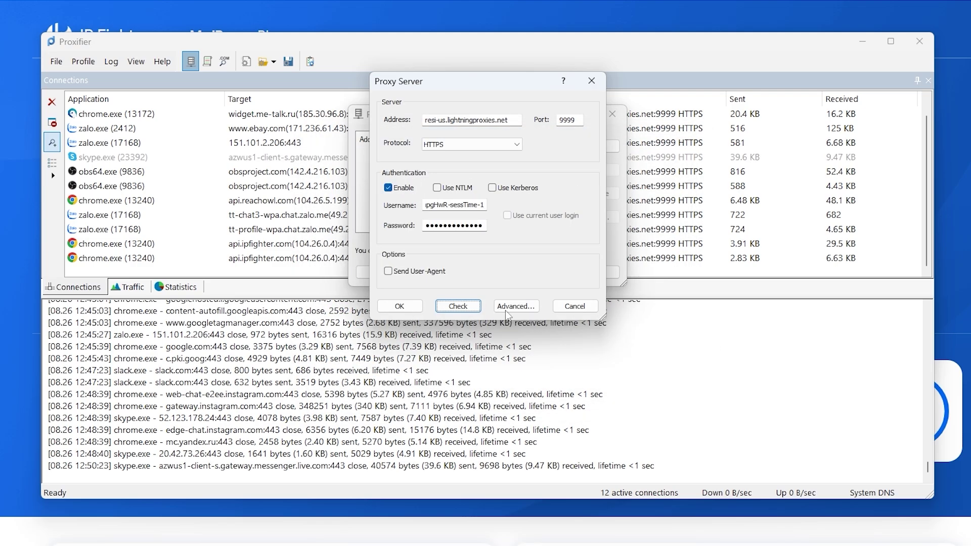
{"action": "left_click", "coordinate": [414, 310]}
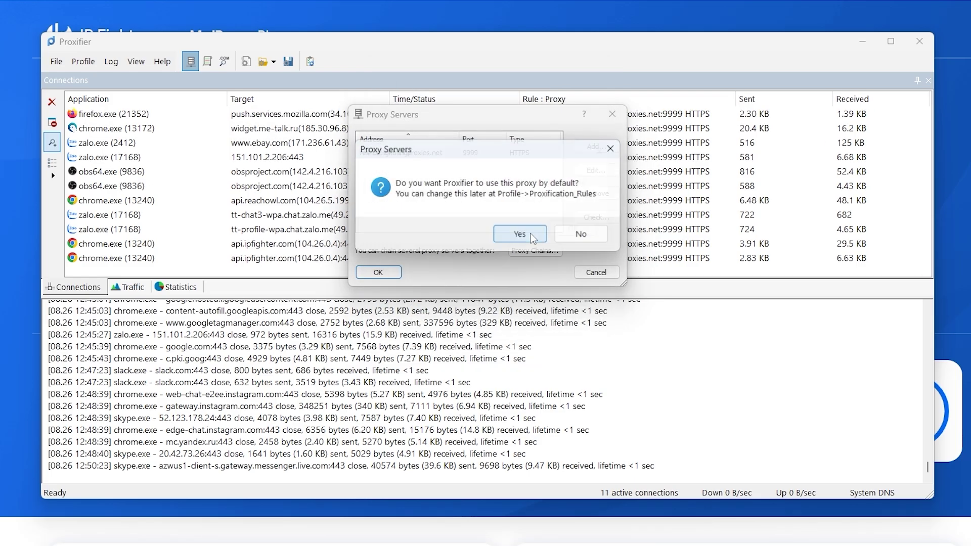
{"action": "left_click", "coordinate": [530, 233]}
{"action": "left_click", "coordinate": [588, 235]}
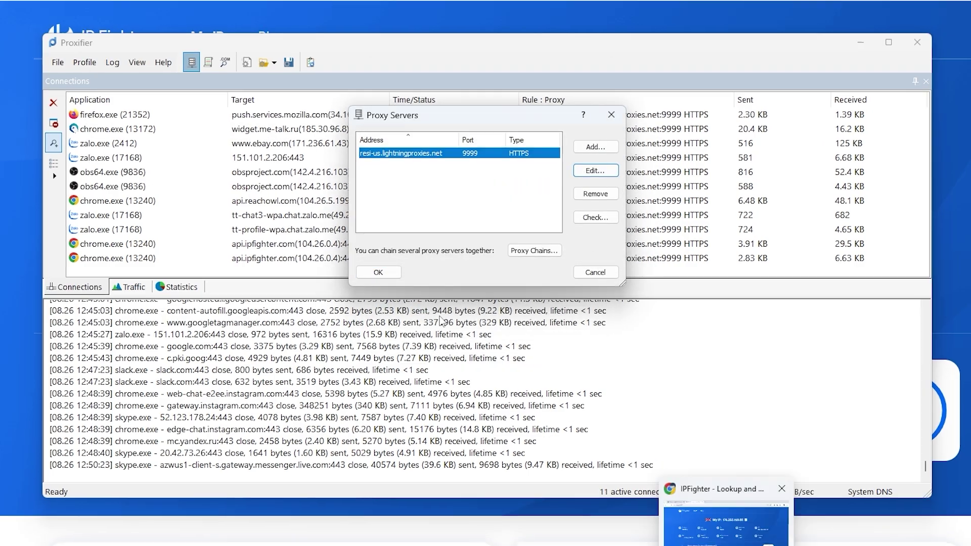
- Close the proxy list and reload IP Fighter, now reporting Vietnam IP 117.0.37.26
{"action": "left_click", "coordinate": [378, 272]}
{"action": "left_click", "coordinate": [675, 542]}
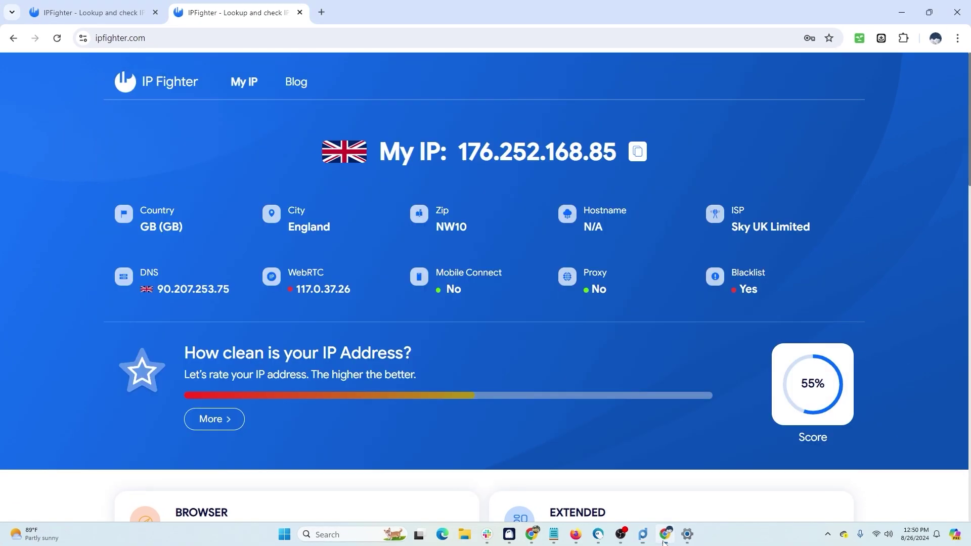
{"action": "left_click", "coordinate": [58, 39]}
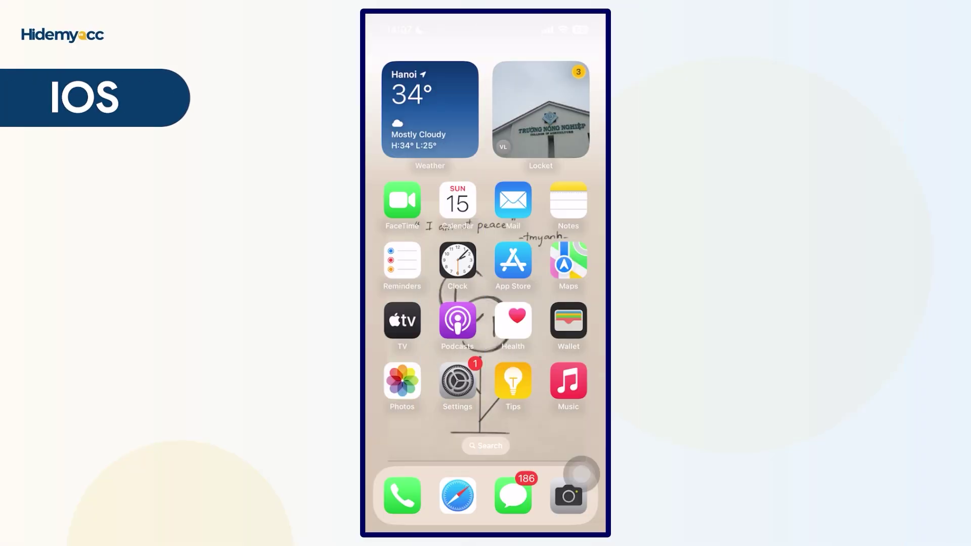
- Open the iPhone's Wi-Fi details for Tang 4 and go to Configure Proxy
{"action": "left_click", "coordinate": [458, 381]}
{"action": "scroll", "coordinate": [485, 303], "scroll_direction": "down", "scroll_amount": 1}
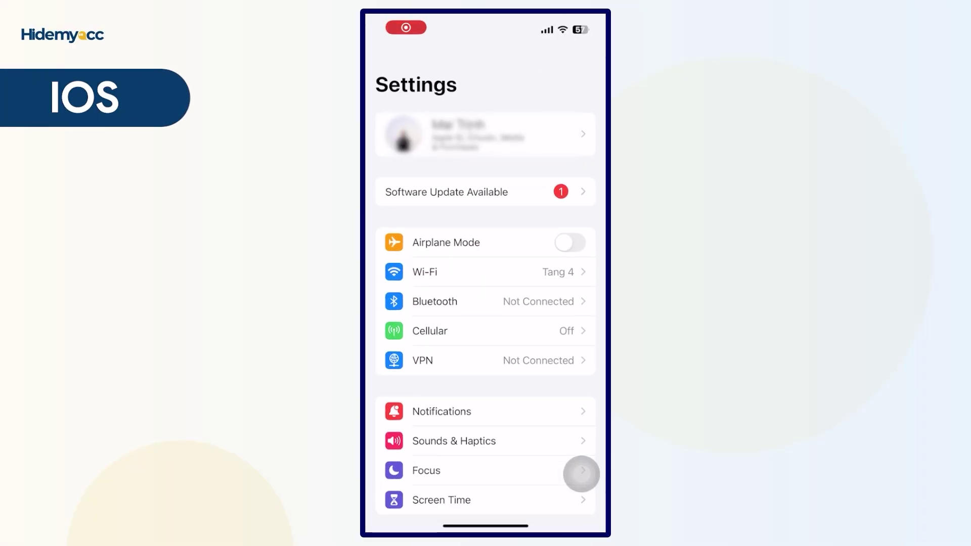
{"action": "left_click", "coordinate": [425, 240]}
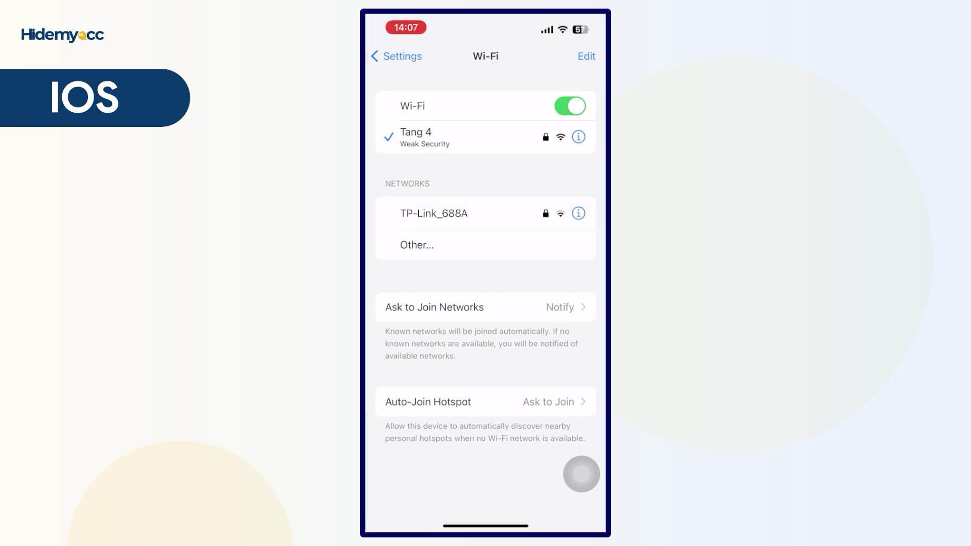
{"action": "left_click", "coordinate": [581, 134]}
{"action": "scroll", "coordinate": [582, 473], "scroll_direction": "down", "scroll_amount": 8}
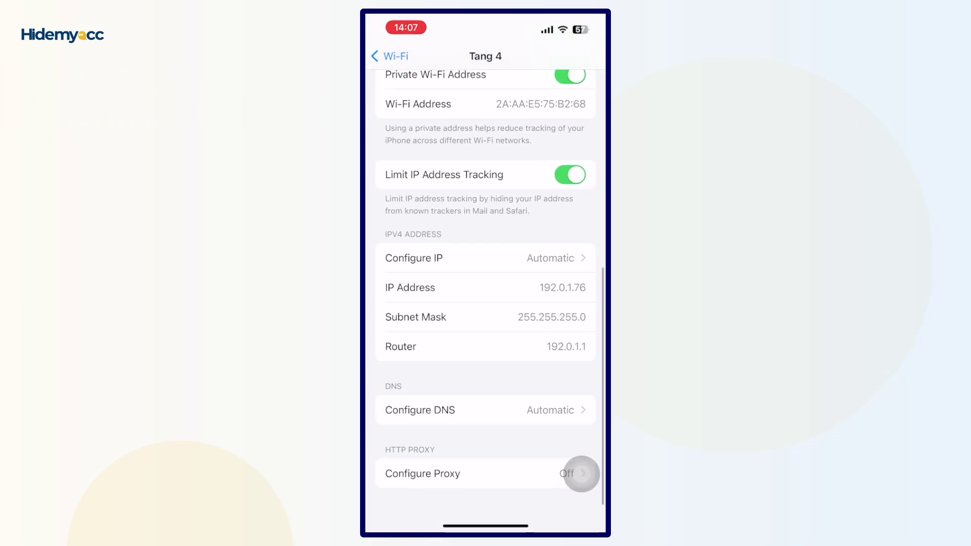
{"action": "left_click", "coordinate": [582, 474]}
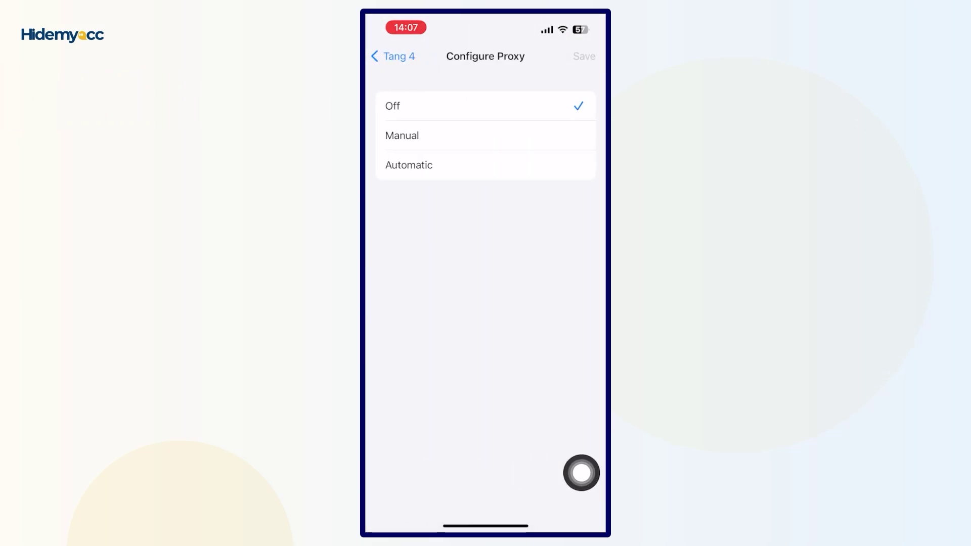
- Set a manual proxy with server proxy.simplynode.io and port 9000
{"action": "left_click", "coordinate": [402, 136]}
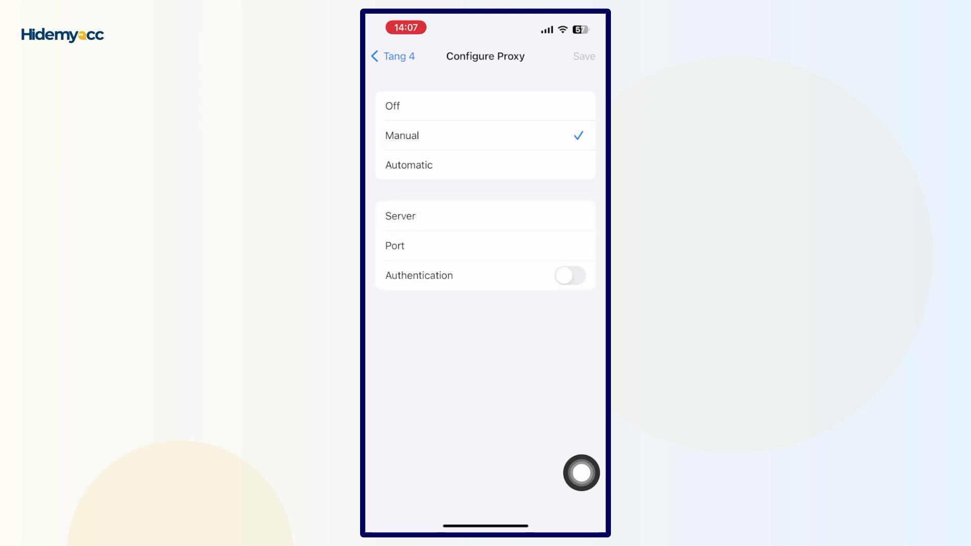
{"action": "left_click", "coordinate": [486, 216]}
{"action": "left_click", "coordinate": [528, 216]}
{"action": "left_click", "coordinate": [523, 187]}
{"action": "left_click_drag", "start_coordinate": [440, 216], "coordinate": [587, 216]}
{"action": "left_click", "coordinate": [412, 187]}
{"action": "left_click", "coordinate": [556, 246]}
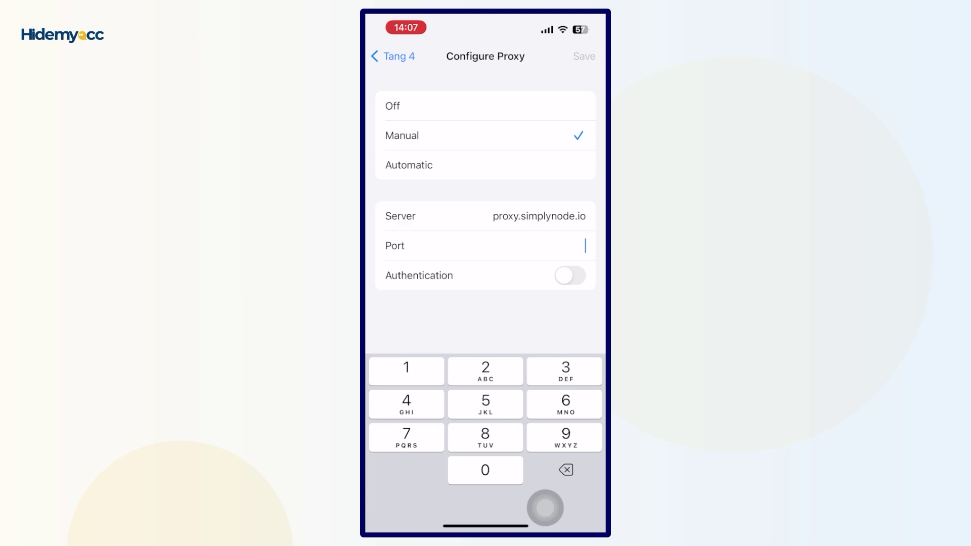
{"action": "type", "text": "9000"}
- Turn on proxy authentication and enter the proxy username, trimming the pasted extra text
{"action": "left_click", "coordinate": [570, 276]}
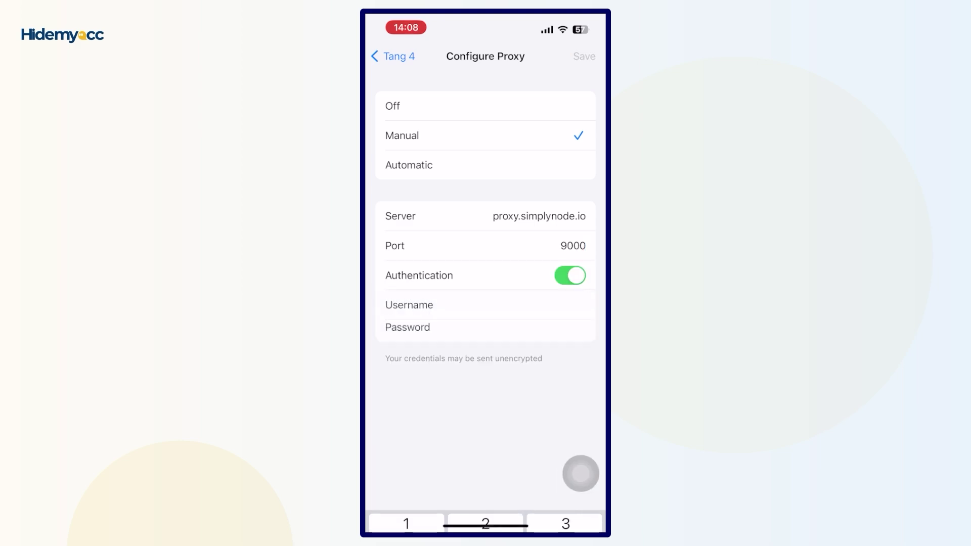
{"action": "left_click", "coordinate": [576, 305]}
{"action": "left_click", "coordinate": [579, 305]}
{"action": "left_click", "coordinate": [523, 276]}
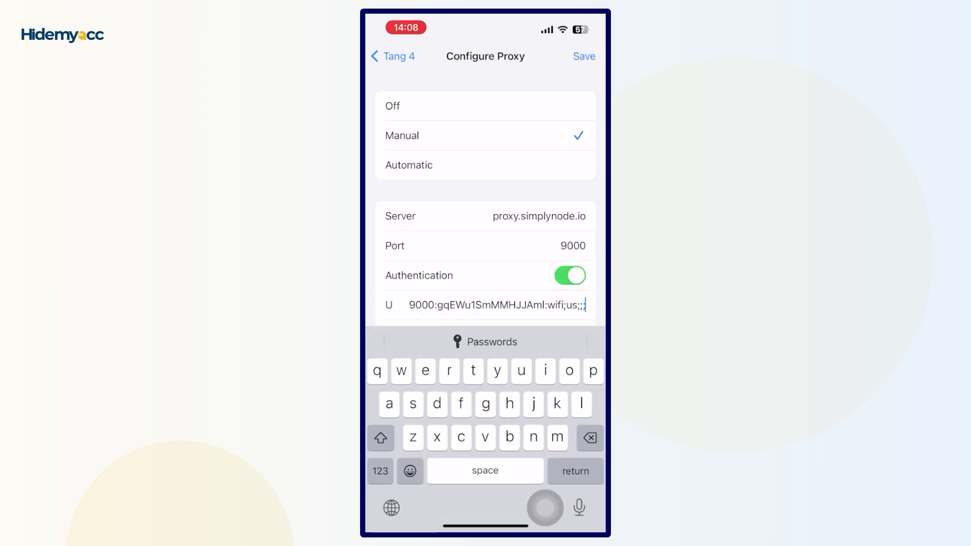
{"action": "double_click", "coordinate": [556, 305]}
{"action": "left_click_drag", "start_coordinate": [567, 314], "coordinate": [585, 314]}
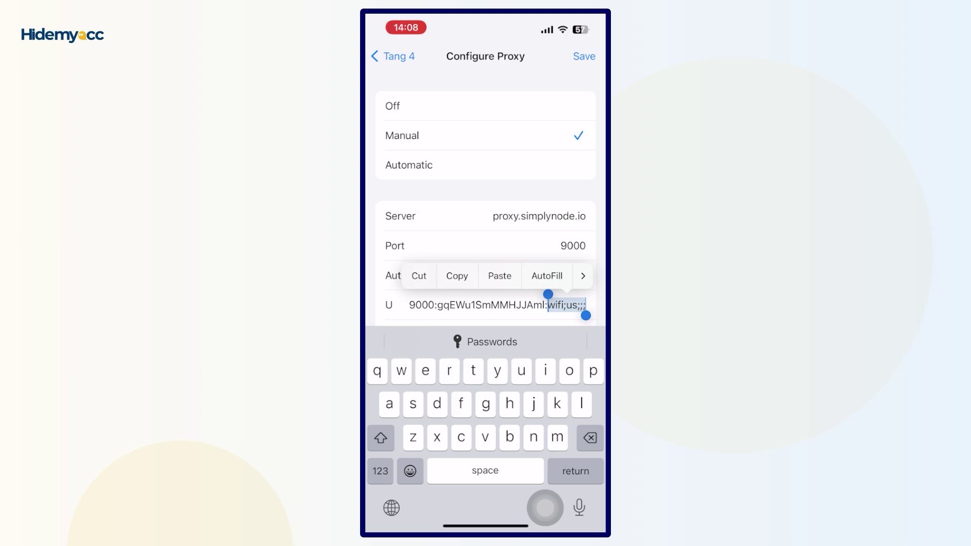
{"action": "key", "text": "BackSpace"}
{"action": "key", "text": "BackSpace"}
{"action": "left_click", "coordinate": [479, 305]}
{"action": "key", "text": "BackSpace"}
{"action": "key", "text": "BackSpace"}
{"action": "key", "text": "BackSpace"}
{"action": "key", "text": "BackSpace"}
{"action": "key", "text": "BackSpace"}
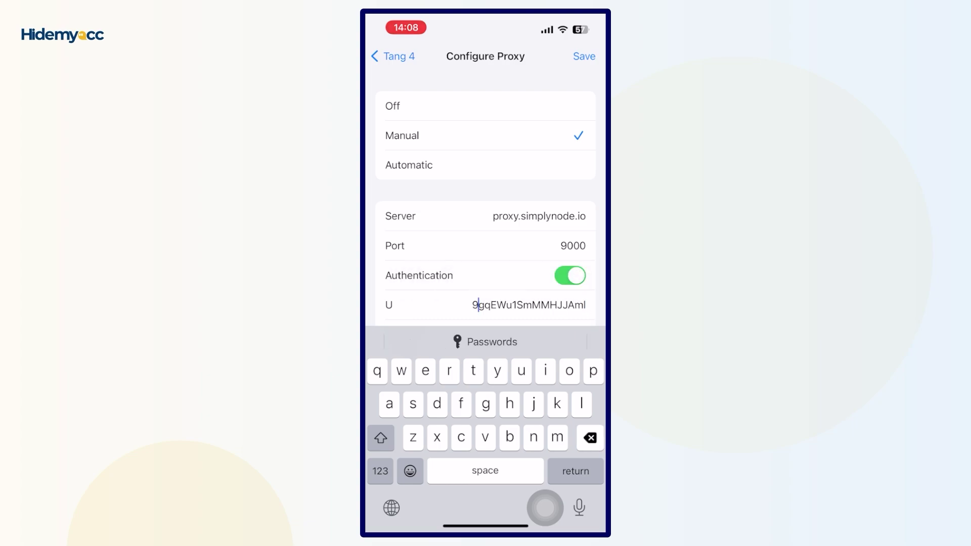
{"action": "scroll", "coordinate": [486, 202], "scroll_direction": "down", "scroll_amount": 3}
{"action": "scroll", "coordinate": [486, 203], "scroll_direction": "up", "scroll_amount": 1}
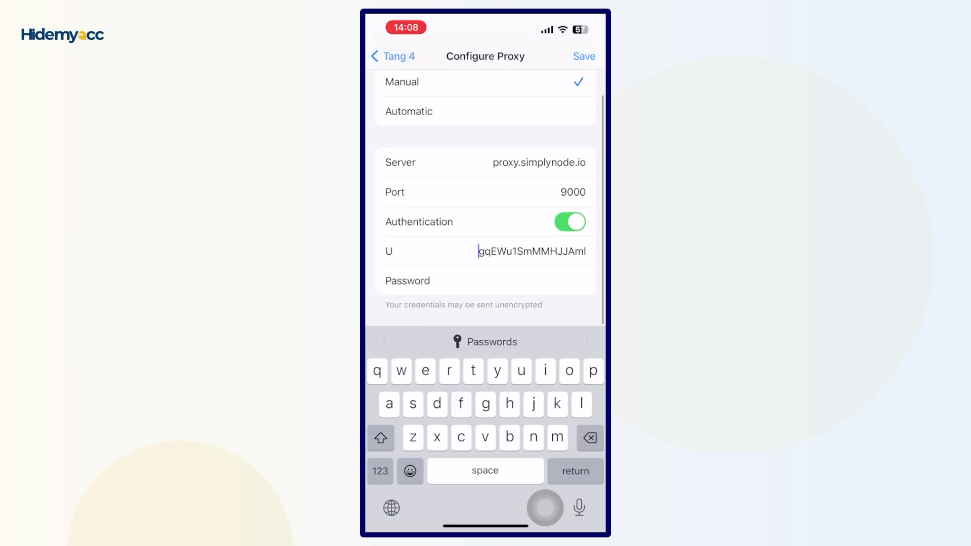
- Save the proxy settings and submit the proxy password in the login prompt
{"action": "left_click", "coordinate": [584, 56]}
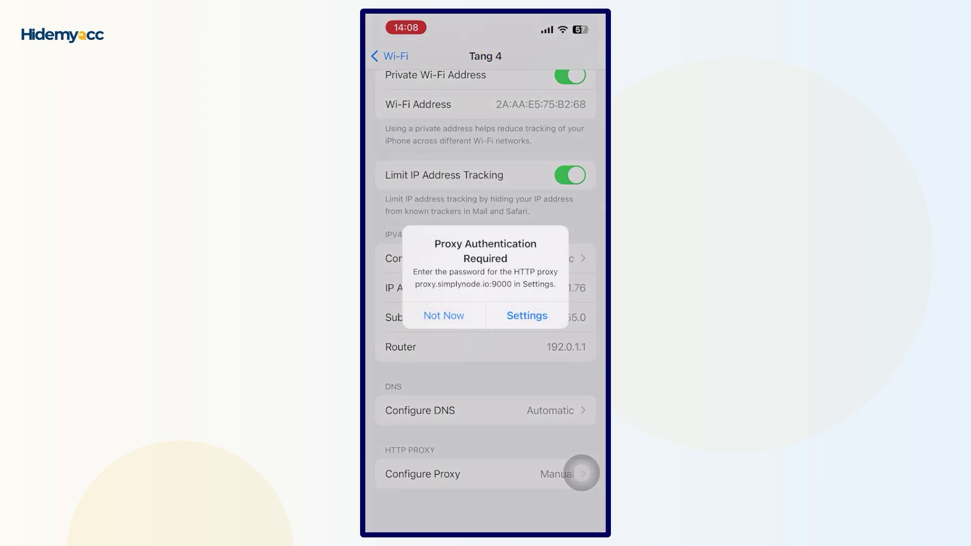
{"action": "left_click", "coordinate": [527, 315]}
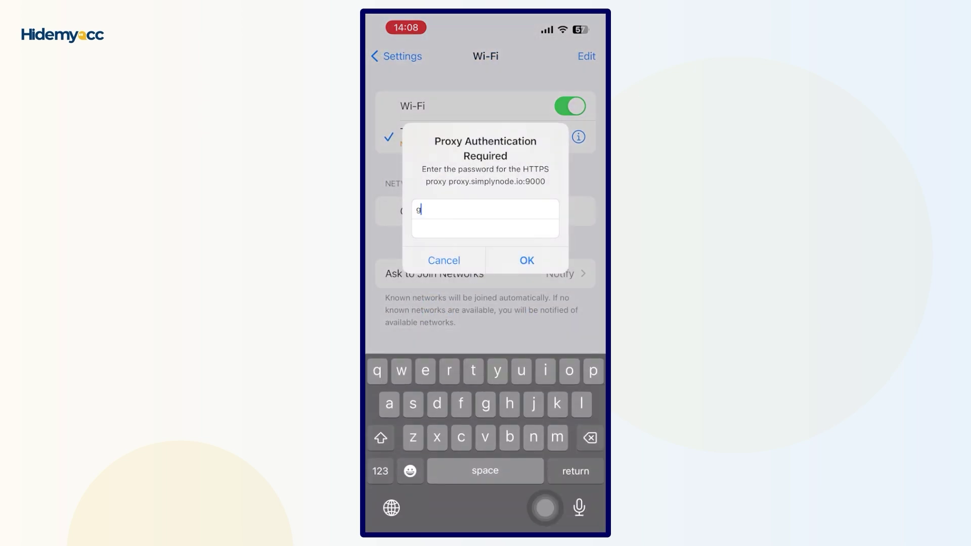
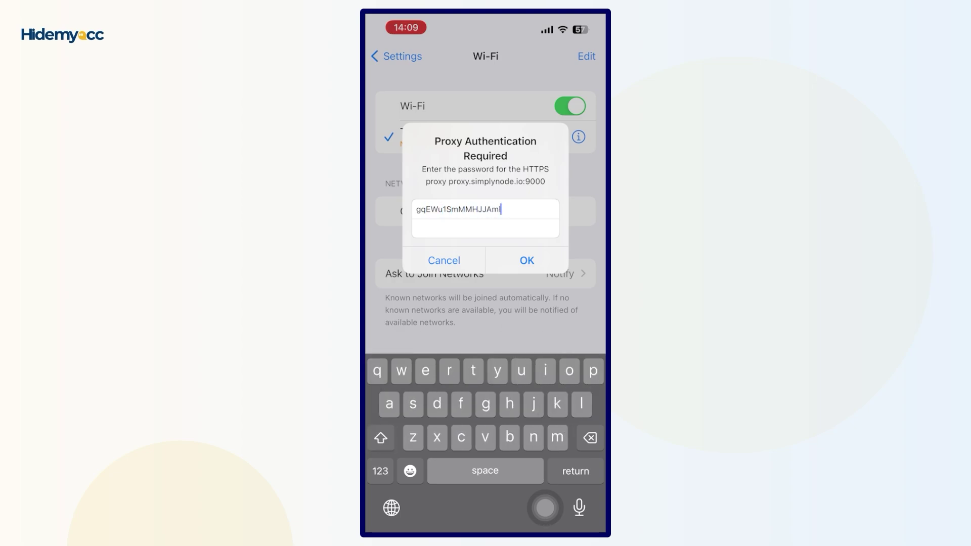
{"action": "key", "text": "Return"}
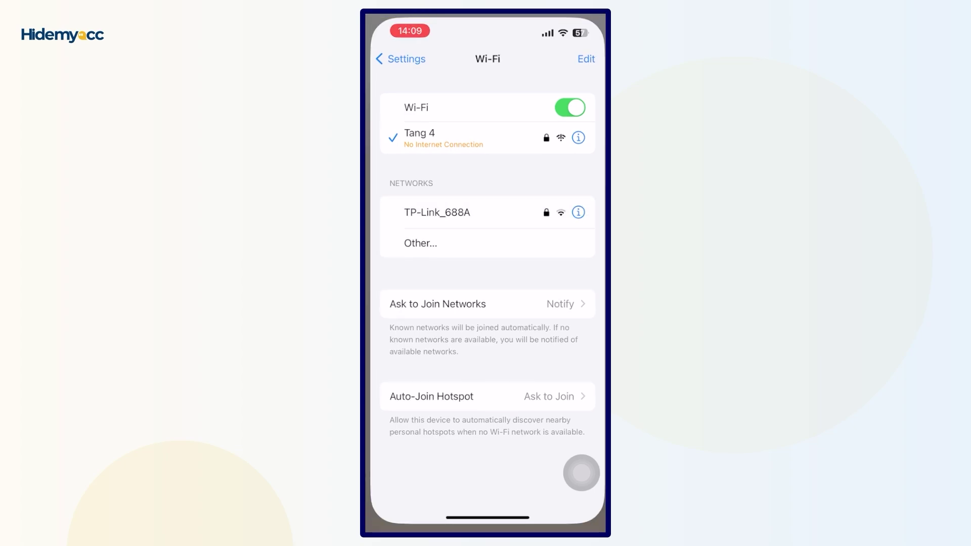
- Load ipfighter.com in Safari and check the IP reads 69.143.104.9 in Baltimore, United States
{"action": "left_click_drag", "start_coordinate": [485, 526], "coordinate": [485, 354]}
{"action": "left_click", "coordinate": [457, 496]}
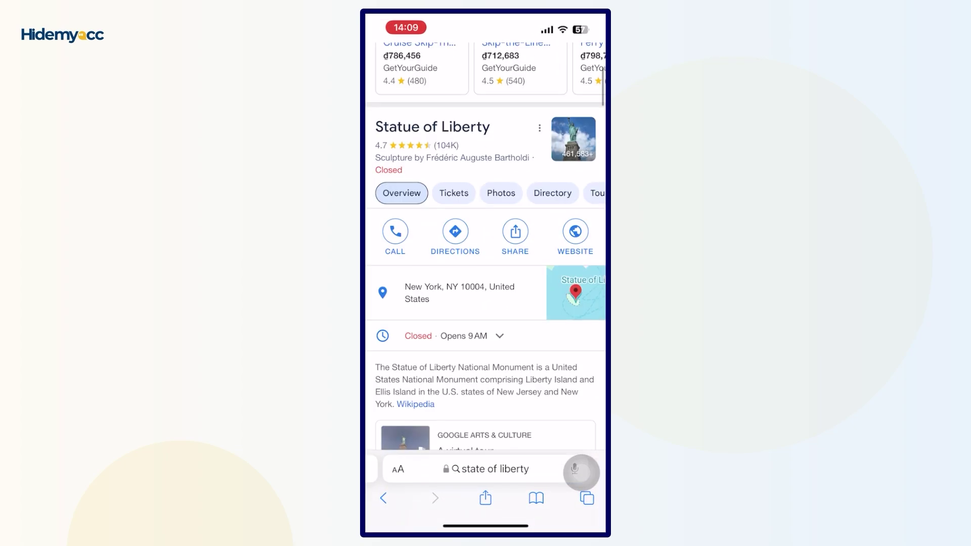
{"action": "left_click", "coordinate": [483, 490]}
{"action": "type", "text": "ipfi"}
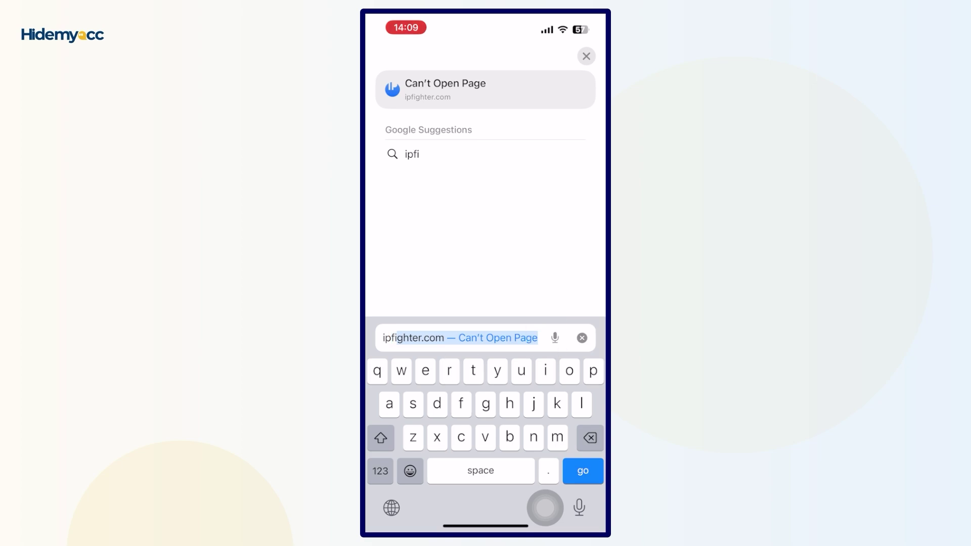
{"action": "left_click", "coordinate": [582, 471]}
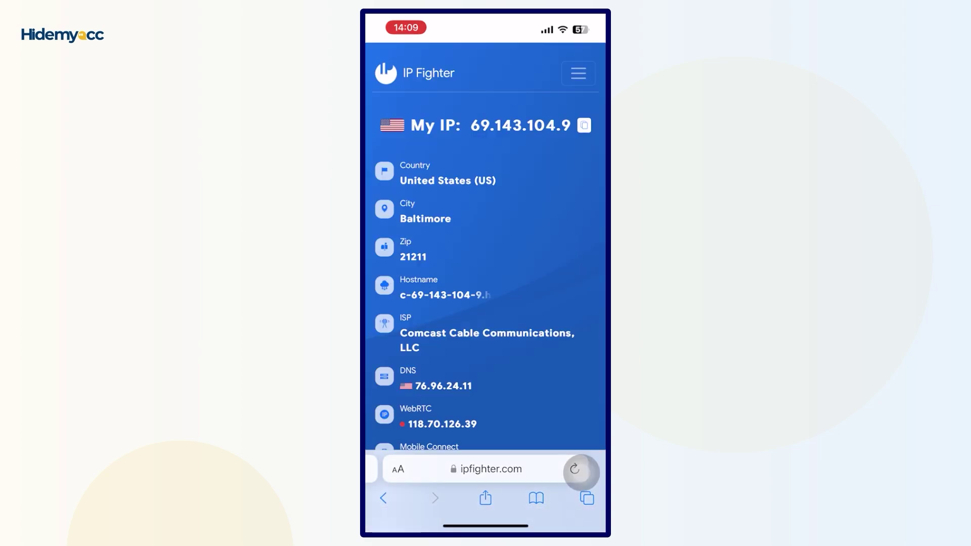
{"action": "scroll", "coordinate": [486, 290], "scroll_direction": "down", "scroll_amount": 7}
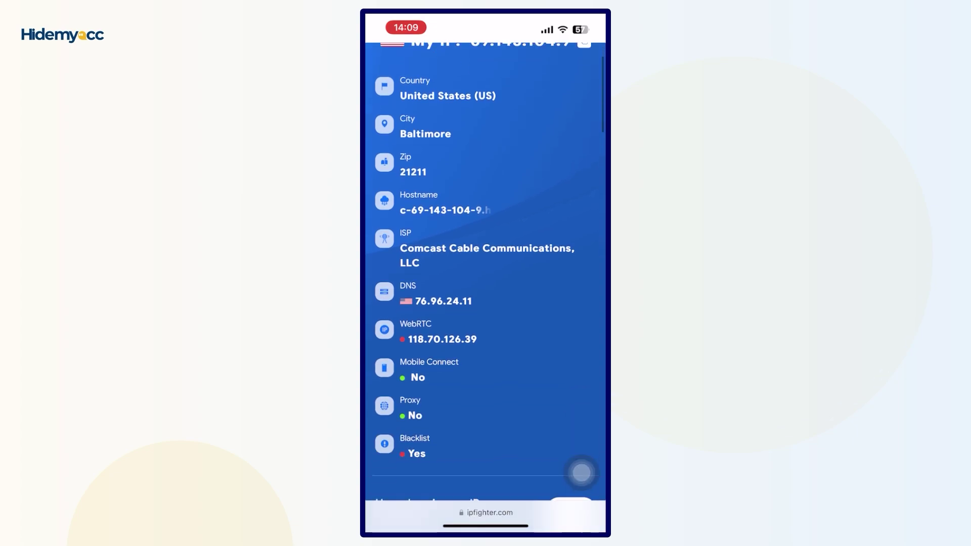
{"action": "scroll", "coordinate": [485, 273], "scroll_direction": "down", "scroll_amount": 6}
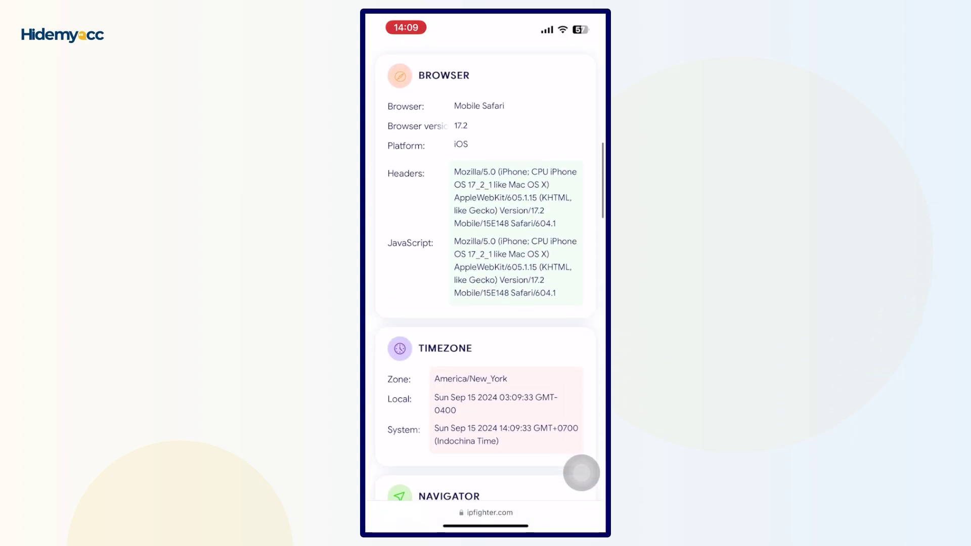
{"action": "scroll", "coordinate": [486, 273], "scroll_direction": "down", "scroll_amount": 4}
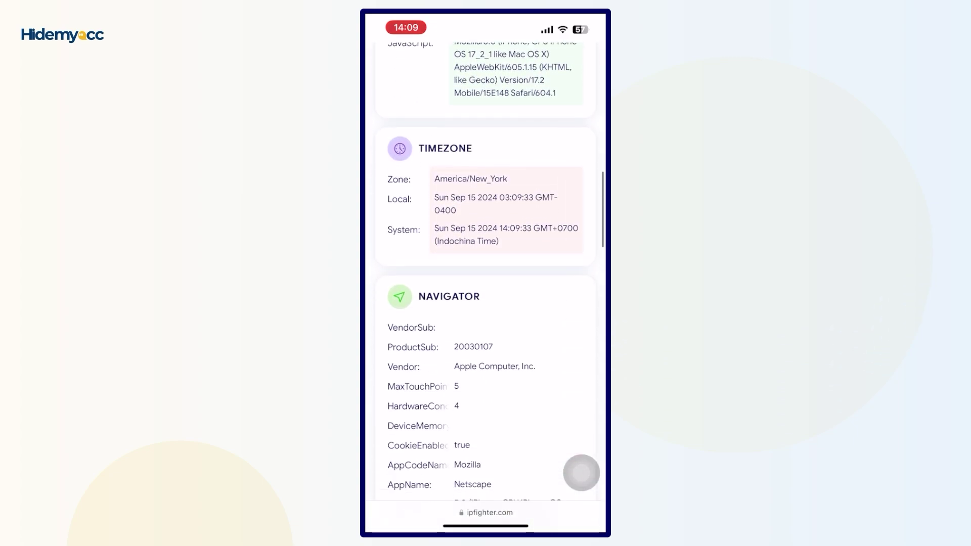
{"action": "scroll", "coordinate": [486, 273], "scroll_direction": "up", "scroll_amount": 15}
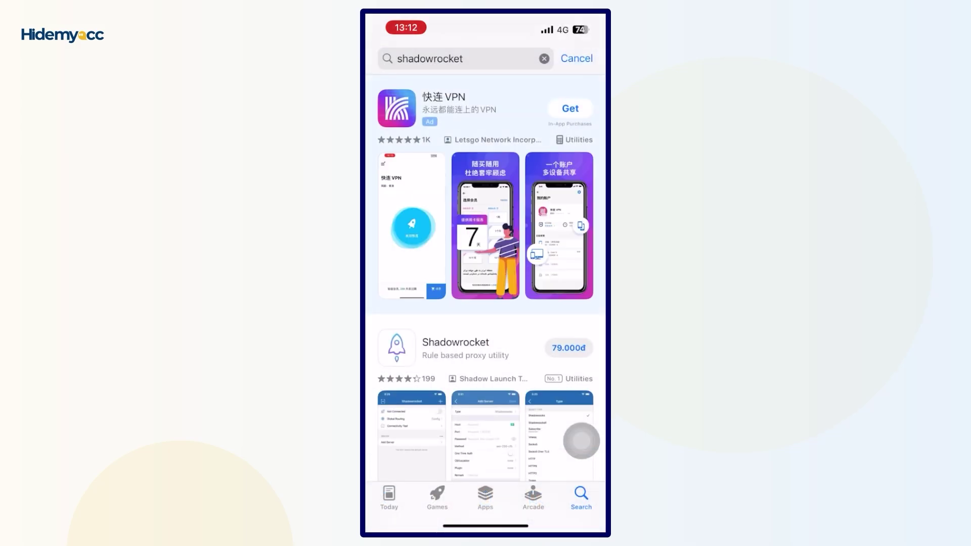
- Open Shadowrocket's App Store page and browse its home, Add Server, Type and Plugin screenshots
{"action": "scroll", "coordinate": [485, 303], "scroll_direction": "down", "scroll_amount": 3}
{"action": "left_click", "coordinate": [455, 184]}
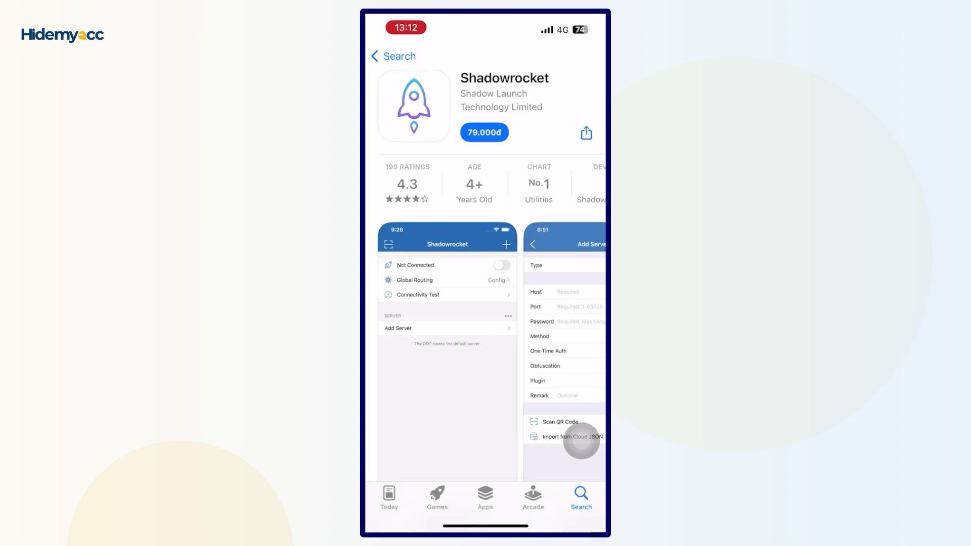
{"action": "left_click", "coordinate": [582, 441]}
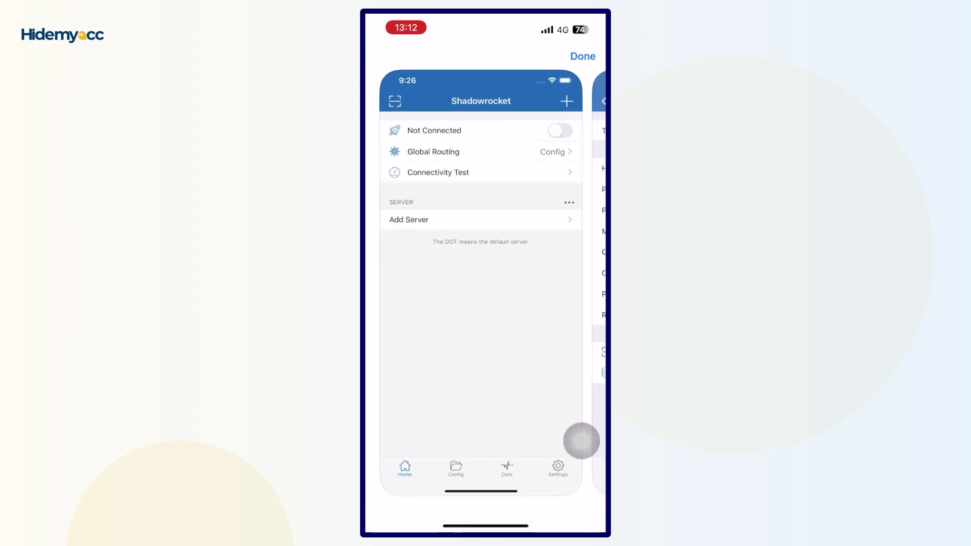
{"action": "left_click_drag", "start_coordinate": [531, 304], "coordinate": [430, 303]}
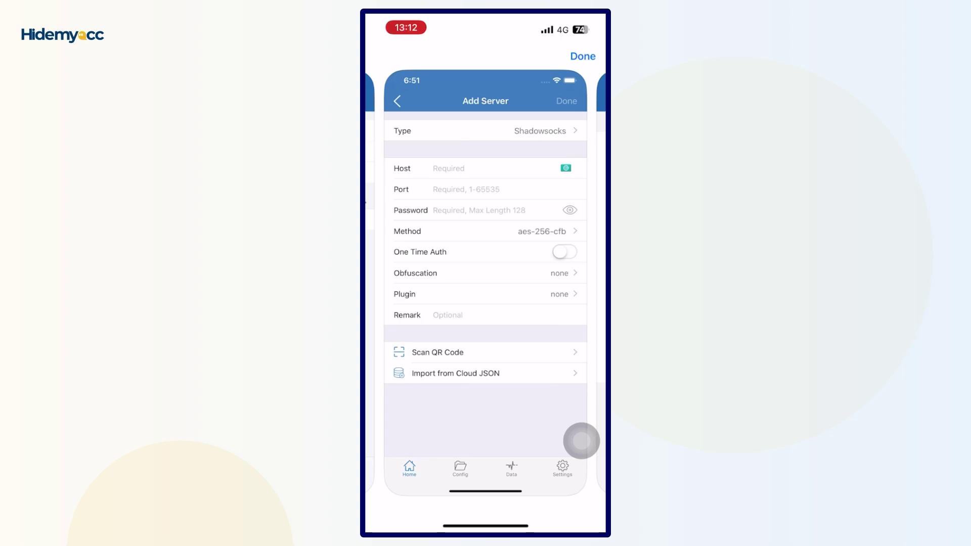
{"action": "left_click_drag", "start_coordinate": [531, 304], "coordinate": [430, 303]}
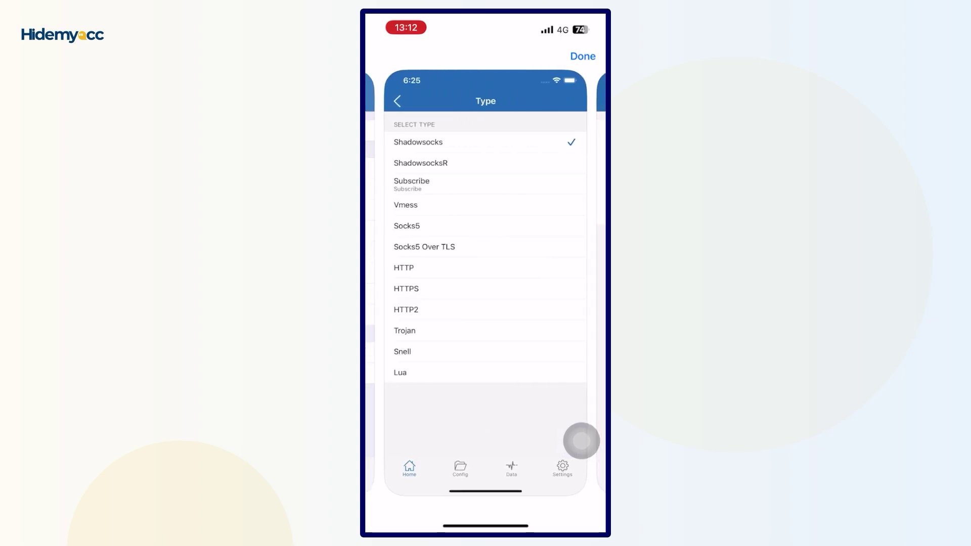
{"action": "left_click_drag", "start_coordinate": [531, 304], "coordinate": [430, 304]}
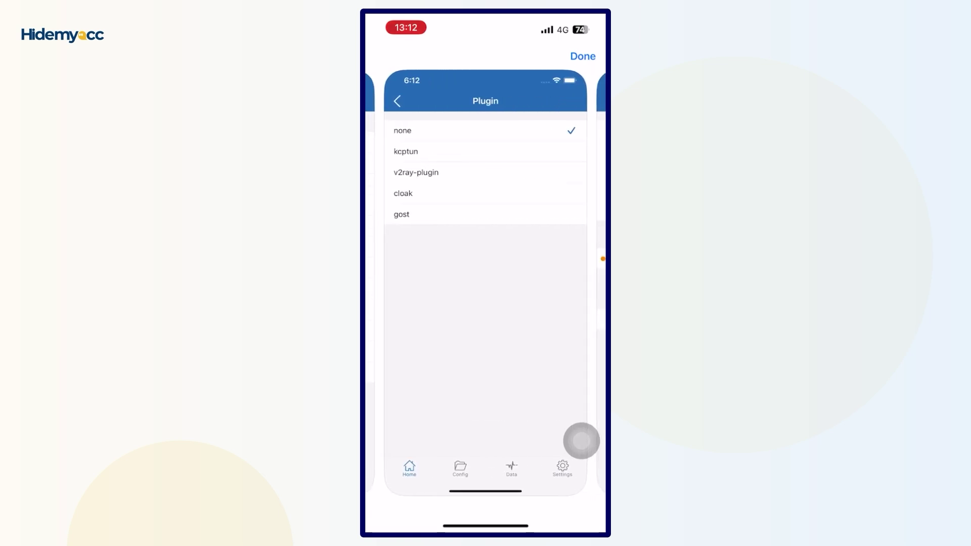
{"action": "left_click_drag", "start_coordinate": [531, 304], "coordinate": [430, 303]}
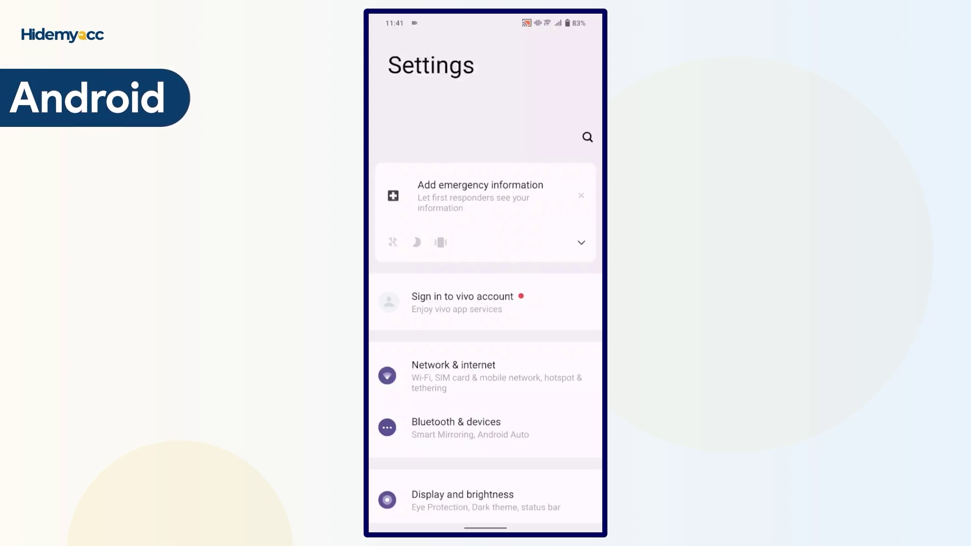
- Open the ONEADX P301 network's settings under Network & internet > Wi-Fi
{"action": "scroll", "coordinate": [485, 283], "scroll_direction": "down", "scroll_amount": 3}
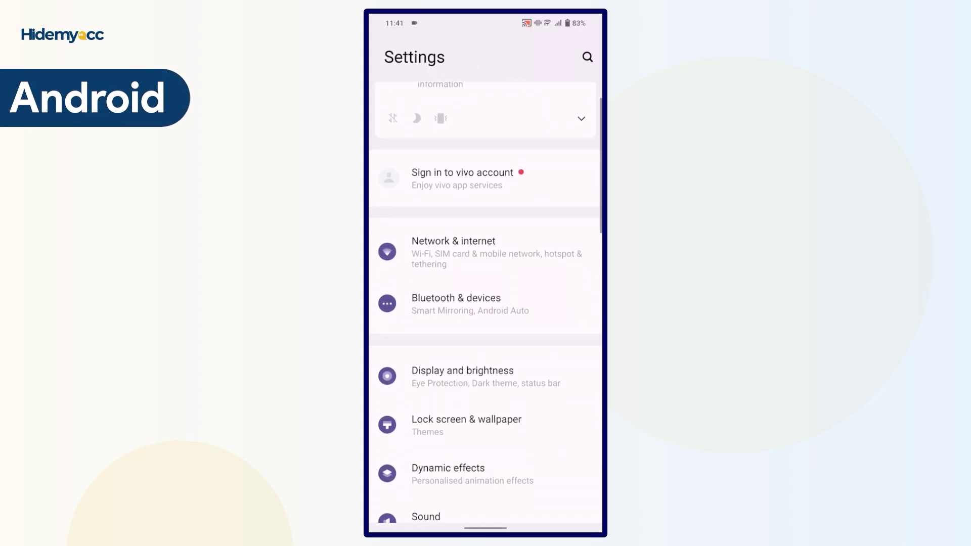
{"action": "left_click", "coordinate": [475, 252]}
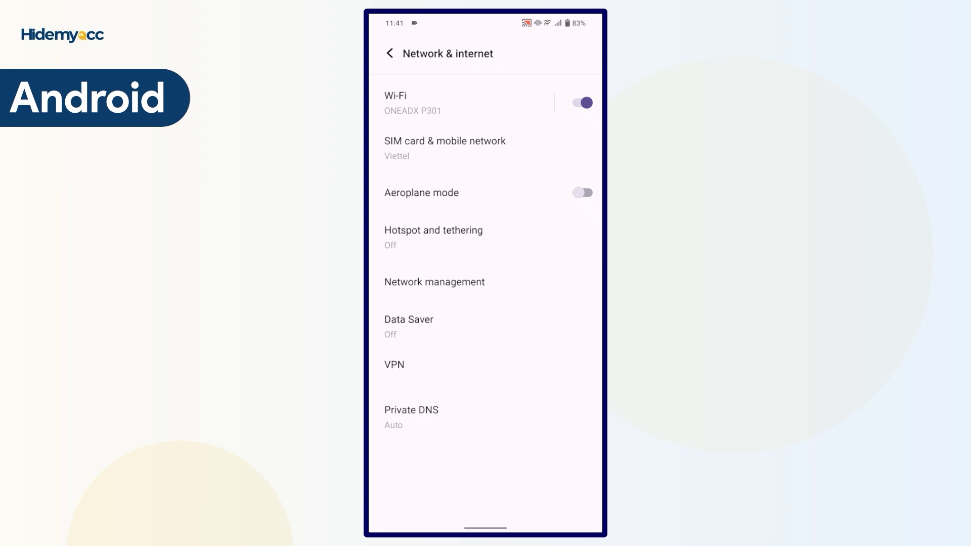
{"action": "left_click", "coordinate": [461, 103]}
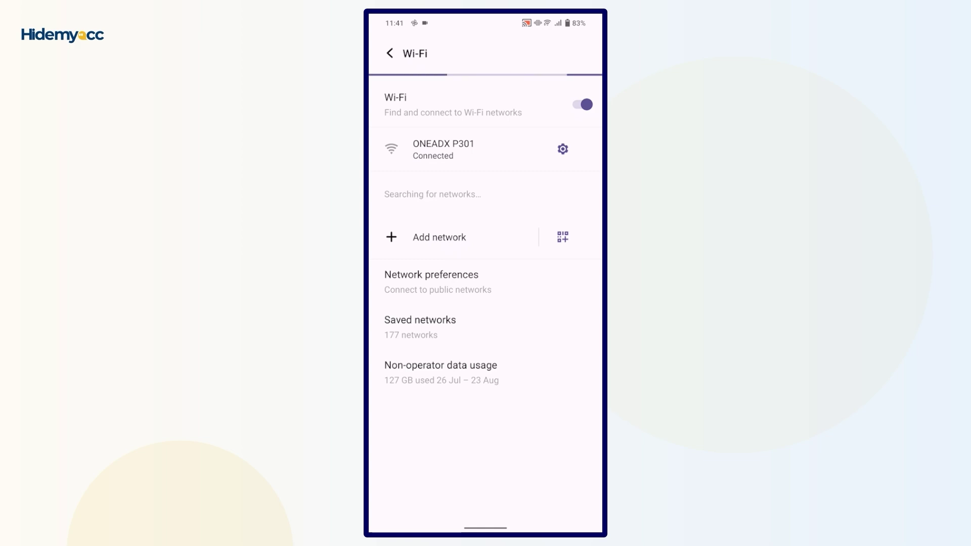
{"action": "left_click", "coordinate": [565, 154]}
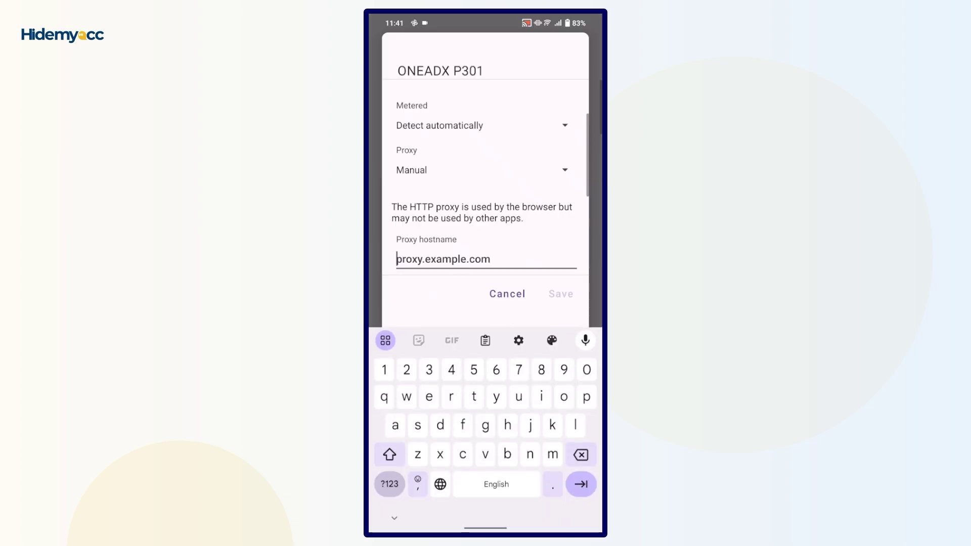
- Paste the proxy string into the manual proxy hostname and cut out the credentials
{"action": "left_click", "coordinate": [486, 341]}
{"action": "left_click", "coordinate": [418, 394]}
{"action": "left_click", "coordinate": [385, 340]}
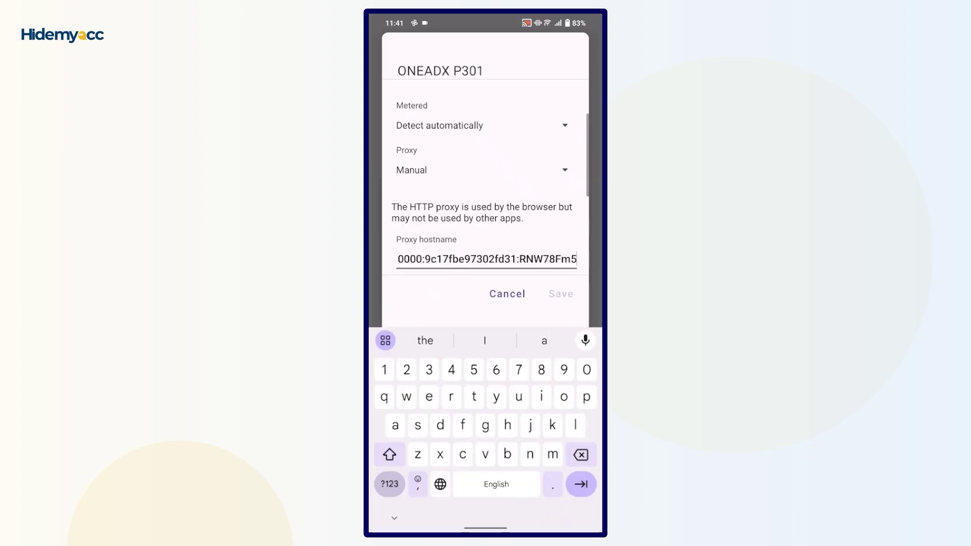
{"action": "left_click", "coordinate": [386, 340]}
{"action": "left_click", "coordinate": [385, 340]}
{"action": "double_click", "coordinate": [471, 259]}
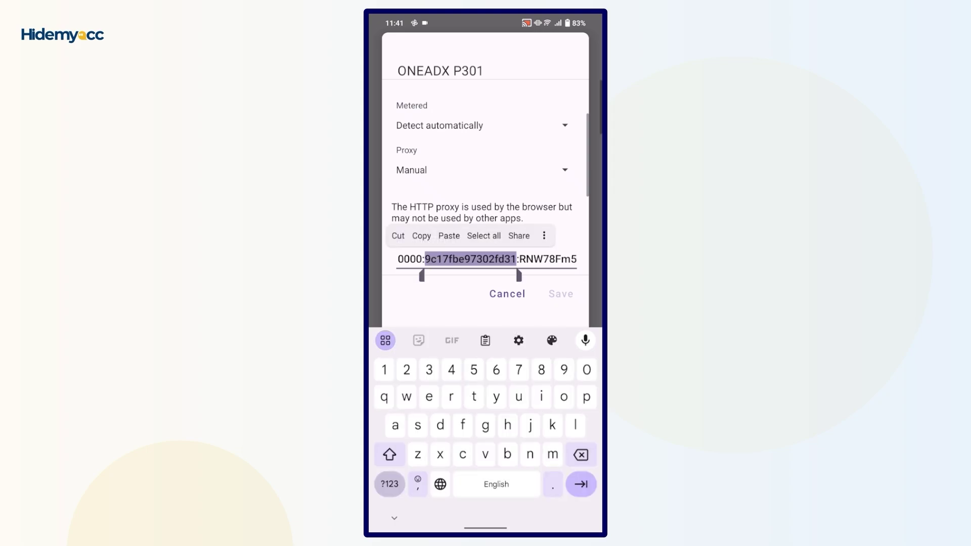
{"action": "left_click_drag", "start_coordinate": [519, 276], "coordinate": [574, 275]}
{"action": "key", "text": "ctrl+c"}
{"action": "left_click", "coordinate": [428, 236]}
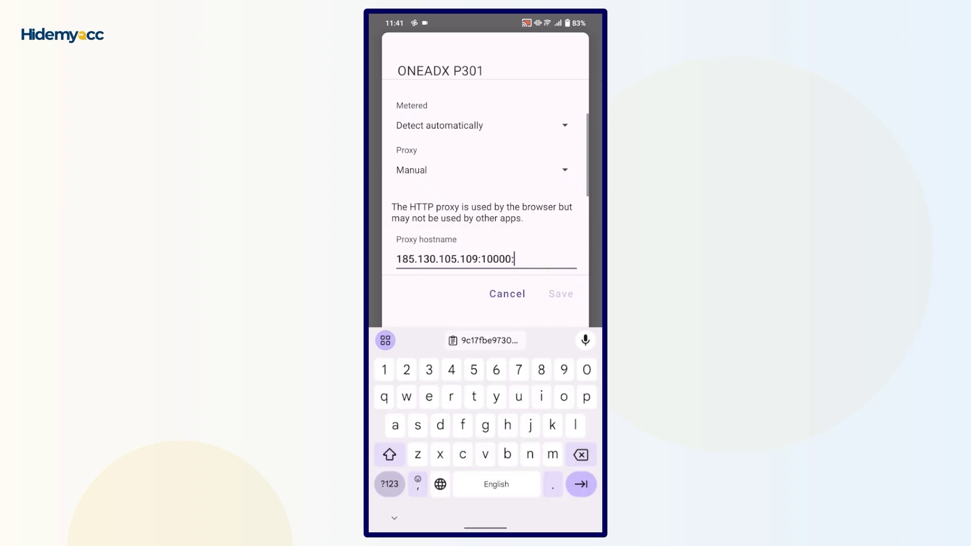
- Enter proxy port 10000 and trim the hostname to 185.130.105.109
{"action": "key", "text": "Tab"}
{"action": "type", "text": "100"}
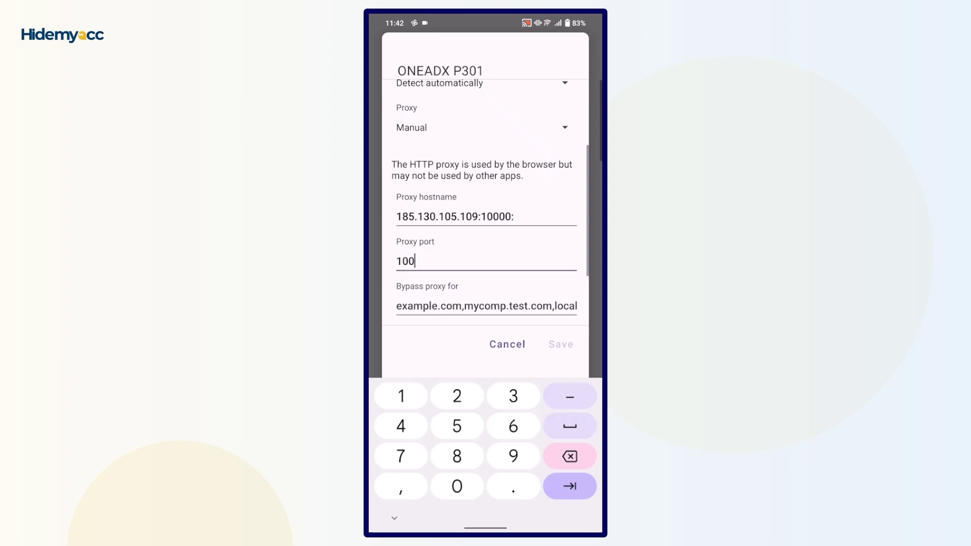
{"action": "left_click", "coordinate": [514, 217]}
{"action": "key", "text": "BackSpace"}
{"action": "key", "text": "BackSpace"}
{"action": "key", "text": "BackSpace"}
{"action": "key", "text": "BackSpace"}
{"action": "key", "text": "BackSpace"}
{"action": "key", "text": "BackSpace"}
{"action": "key", "text": "BackSpace"}
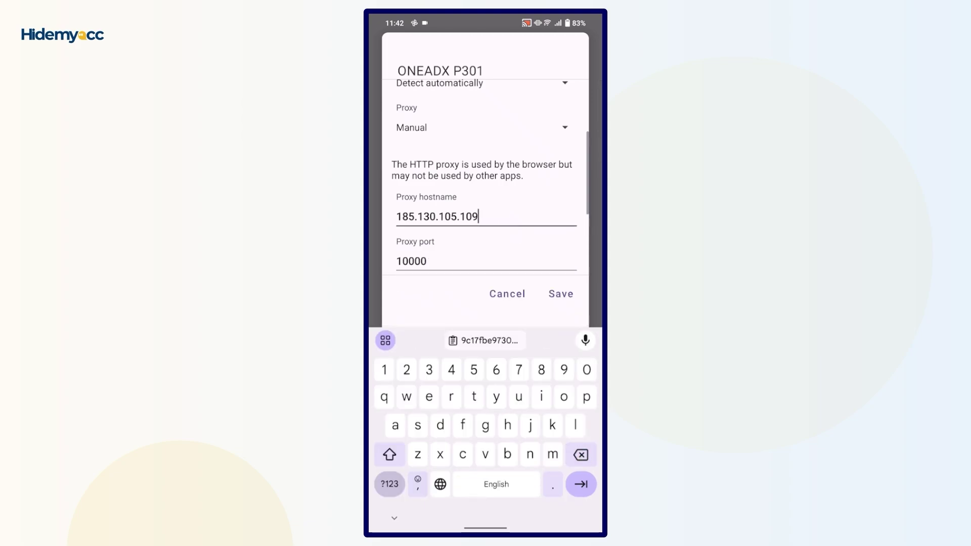
{"action": "key", "text": "Tab"}
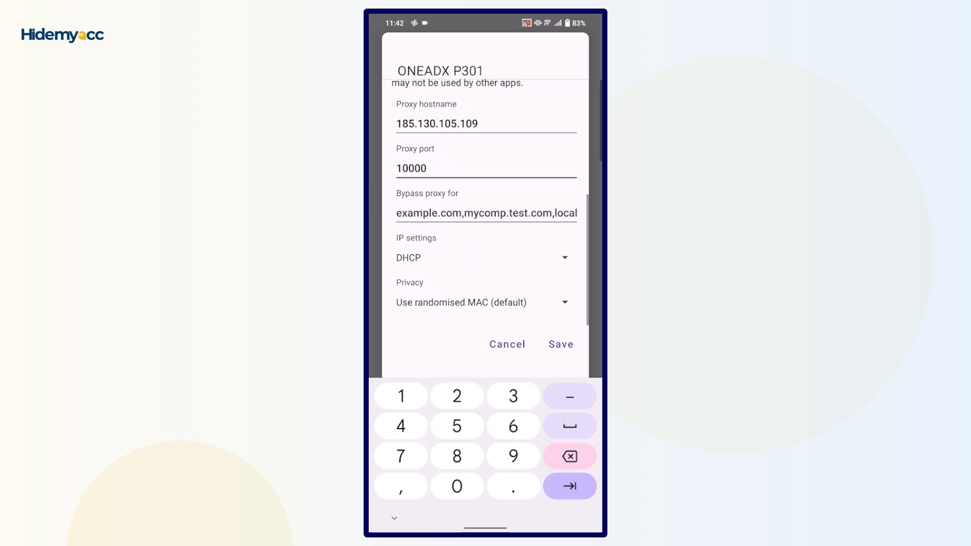
{"action": "key", "text": "Escape"}
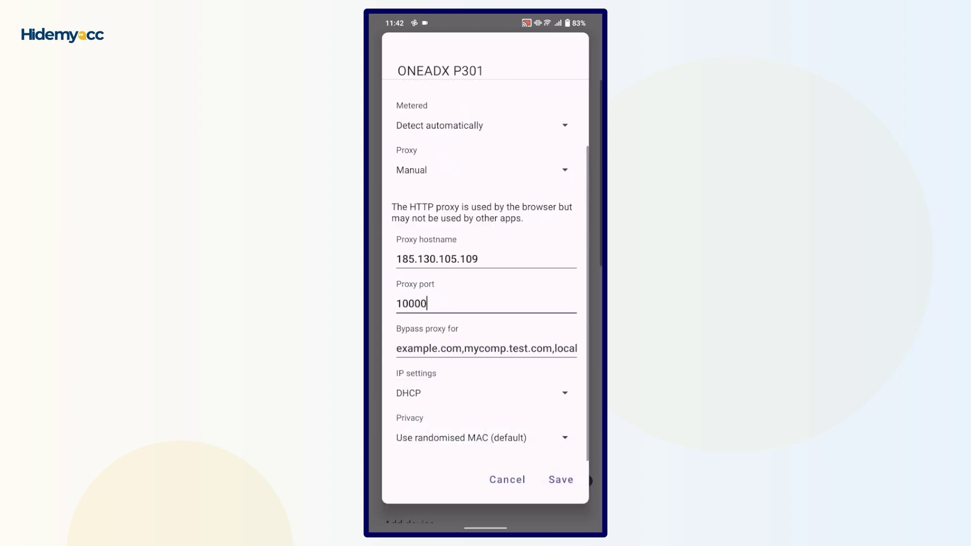
- Save the Wi-Fi proxy settings and launch Chrome from the app list
{"action": "left_click", "coordinate": [561, 480]}
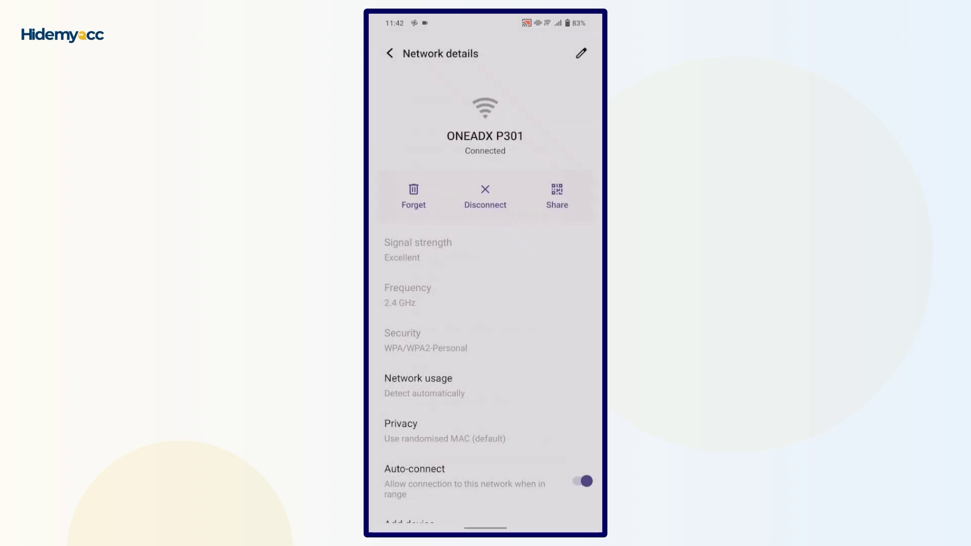
{"action": "scroll", "coordinate": [485, 304], "scroll_direction": "down", "scroll_amount": 7}
{"action": "scroll", "coordinate": [486, 303], "scroll_direction": "down", "scroll_amount": 3}
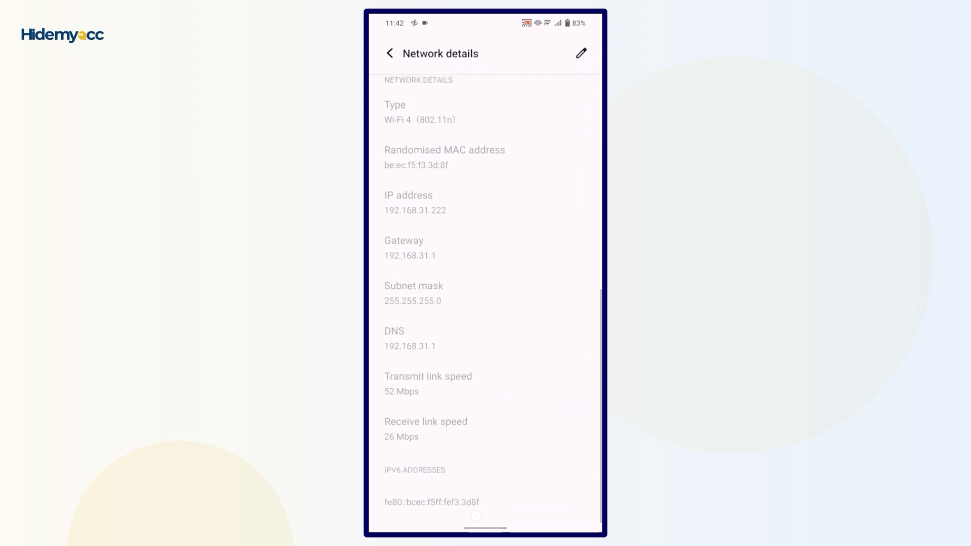
{"action": "left_click_drag", "start_coordinate": [486, 529], "coordinate": [486, 354]}
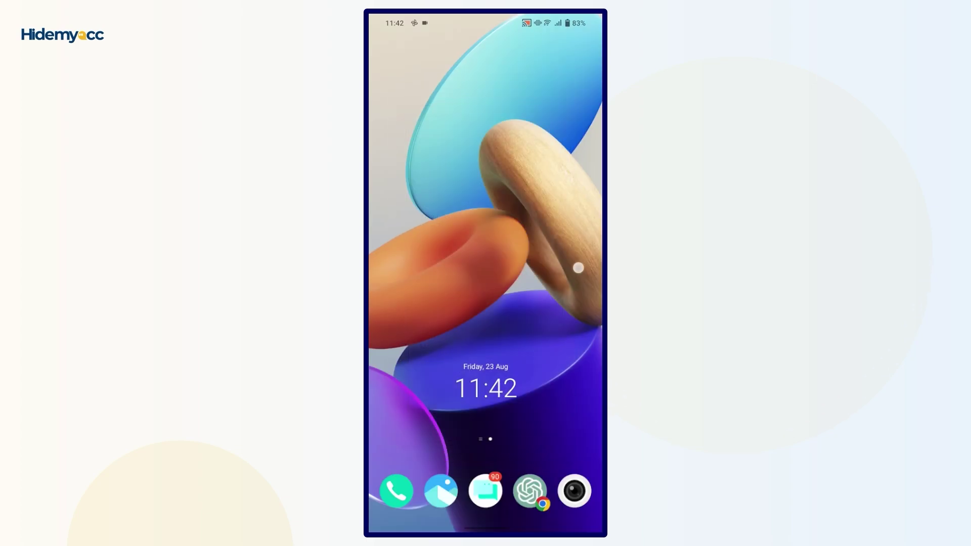
{"action": "left_click_drag", "start_coordinate": [578, 268], "coordinate": [578, 126]}
{"action": "left_click", "coordinate": [565, 210]}
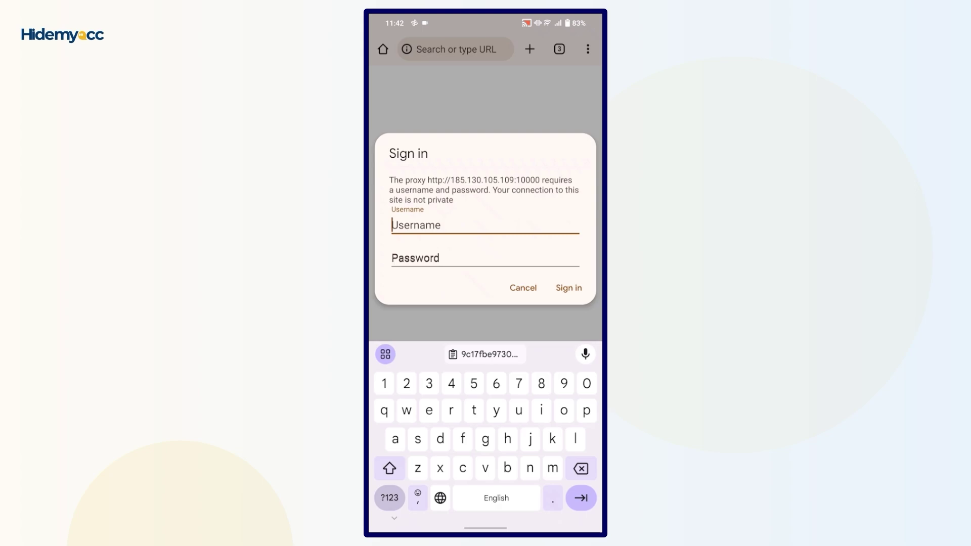
- Split the pasted proxy credentials into the Sign in dialog's username and password fields
{"action": "left_click", "coordinate": [486, 340]}
{"action": "double_click", "coordinate": [465, 186]}
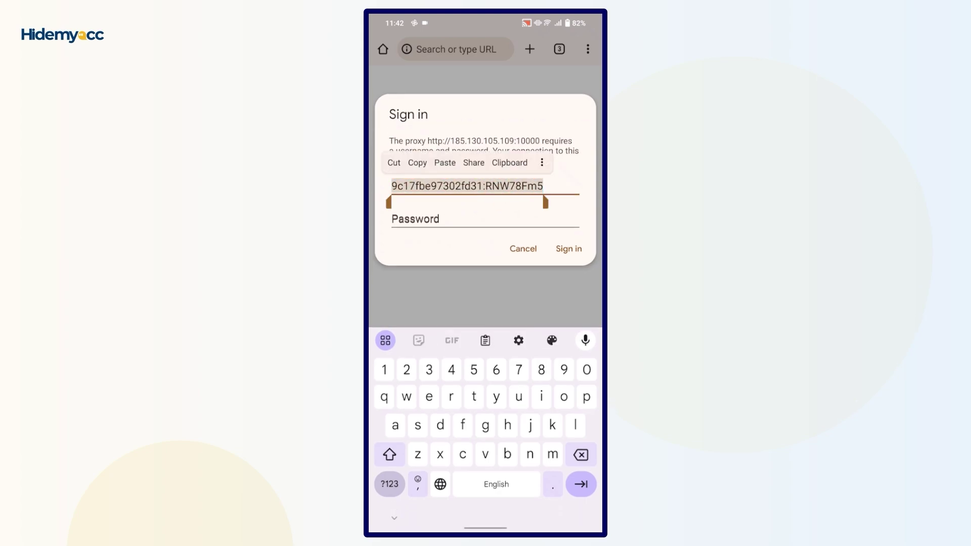
{"action": "left_click_drag", "start_coordinate": [392, 197], "coordinate": [506, 197]}
{"action": "left_click", "coordinate": [441, 163]}
{"action": "left_click", "coordinate": [486, 218]}
{"action": "left_click", "coordinate": [486, 341]}
{"action": "left_click", "coordinate": [485, 186]}
{"action": "key", "text": "BackSpace"}
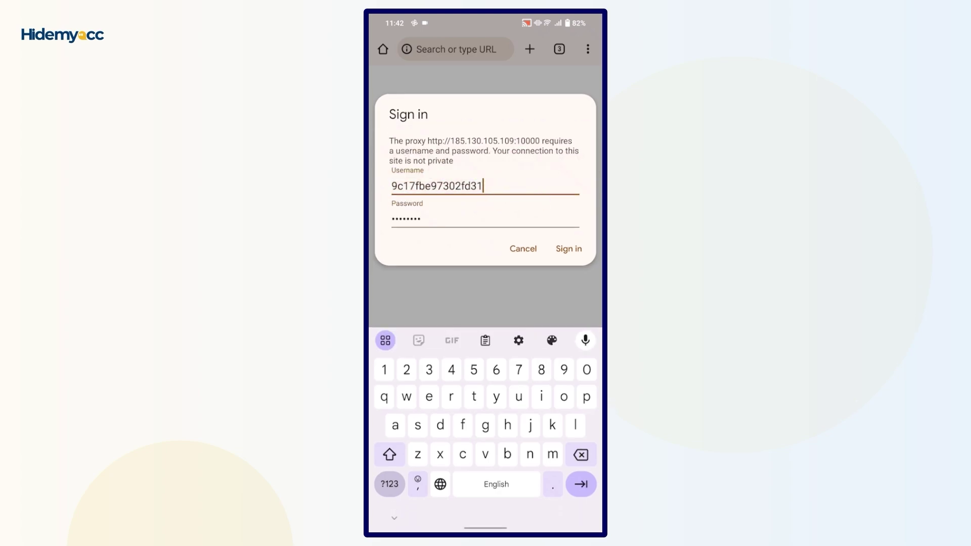
- Sign in to the proxy and open ipfighter.com, which shows US IP 71.178.156.194
{"action": "left_click", "coordinate": [569, 248]}
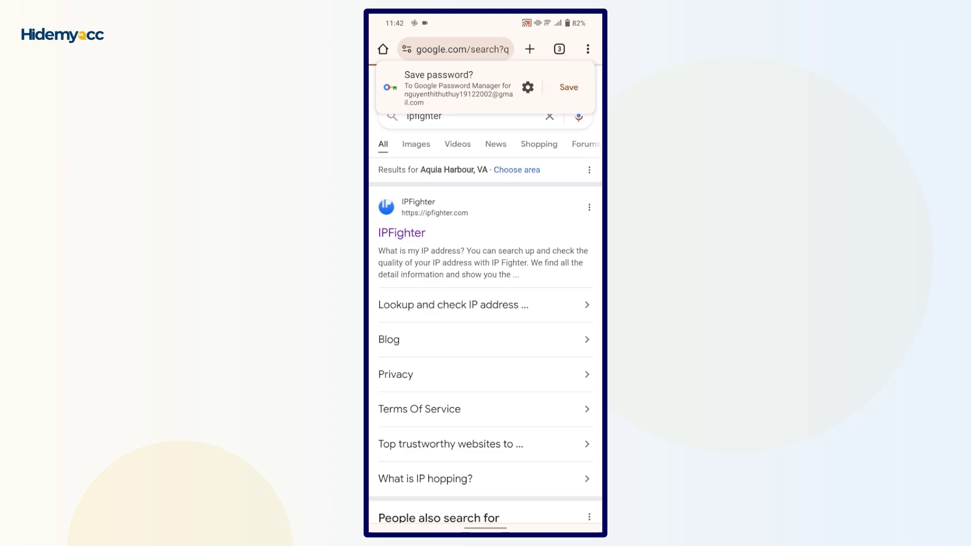
{"action": "left_click", "coordinate": [410, 232]}
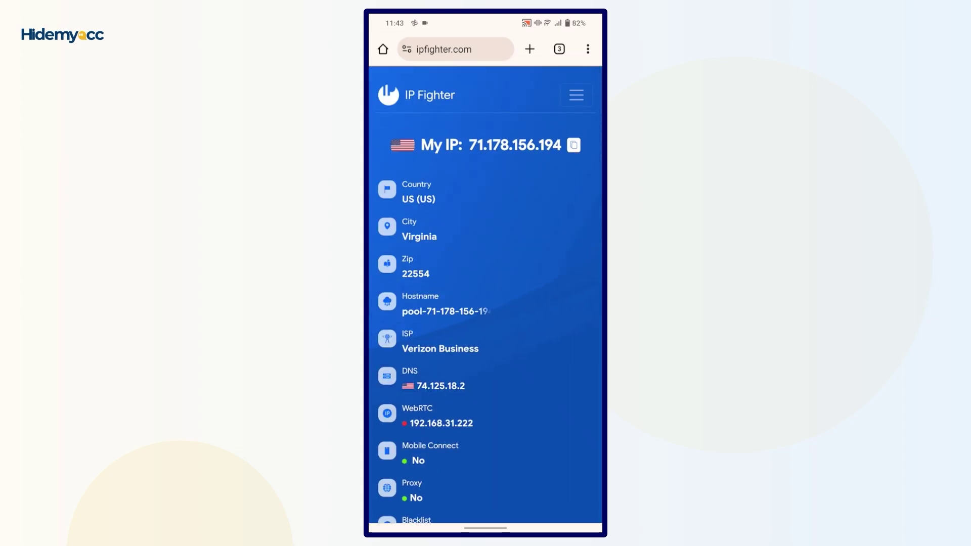
{"action": "left_click_drag", "start_coordinate": [566, 349], "coordinate": [563, 397]}
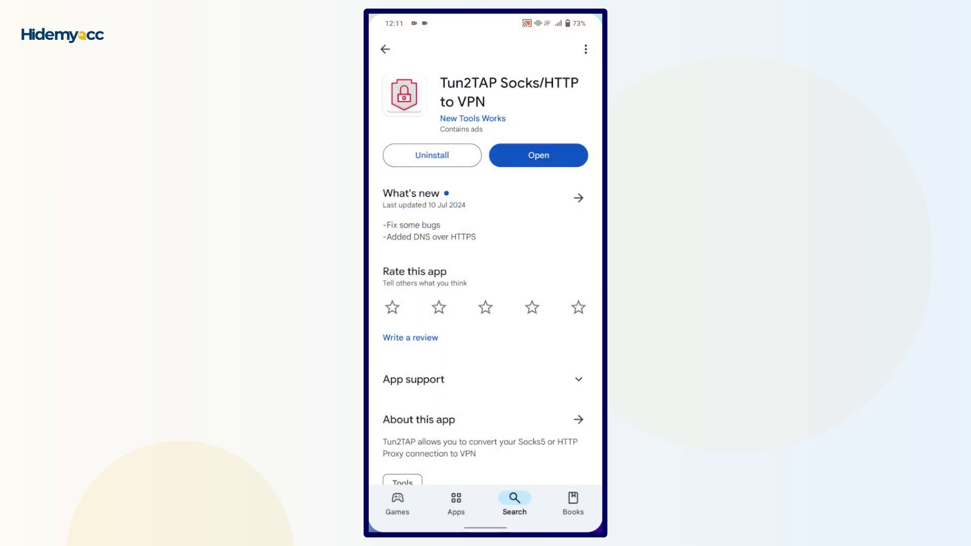
- Launch Tun2TAP and enter HTTP (CONNECT) proxy resi-eu.lightningproxies.net:9999
{"action": "left_click", "coordinate": [538, 155]}
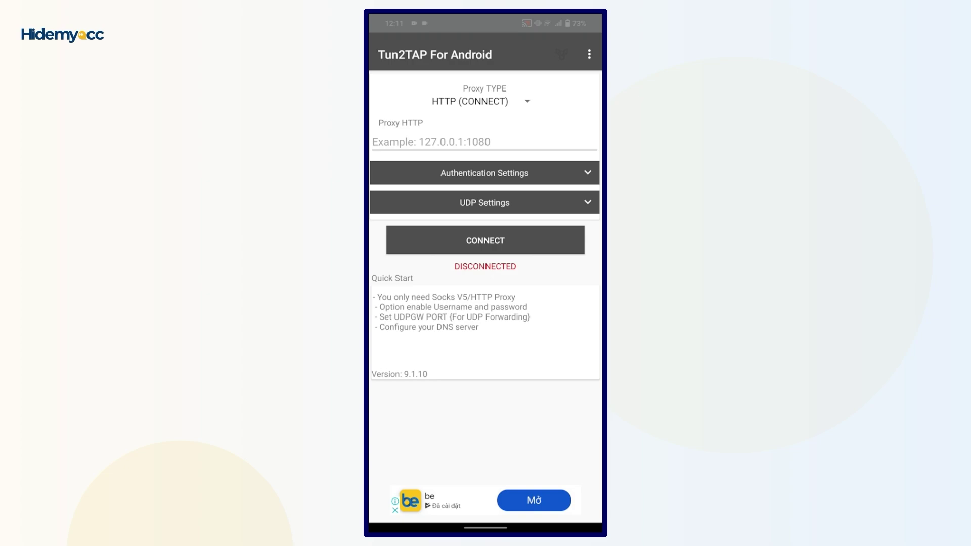
{"action": "left_click", "coordinate": [527, 101]}
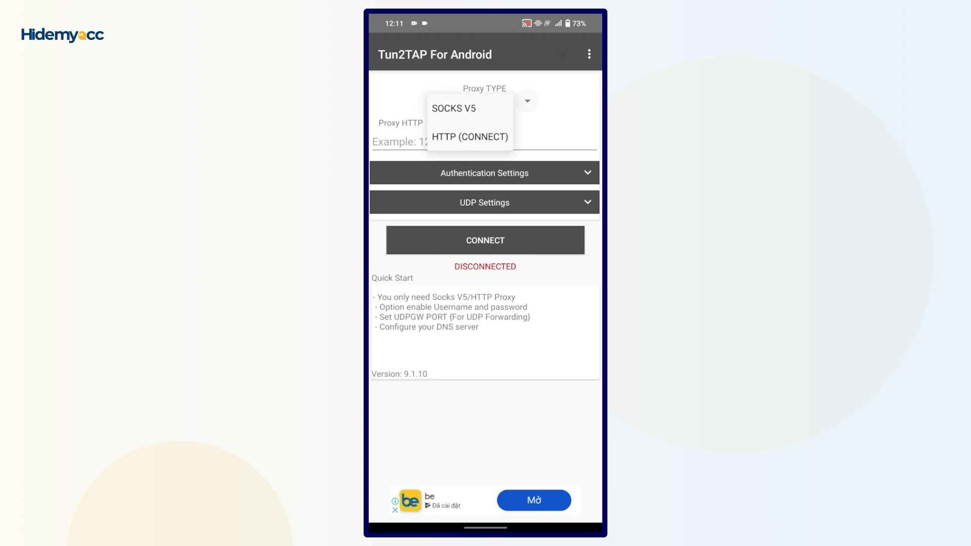
{"action": "left_click", "coordinate": [469, 136]}
{"action": "left_click", "coordinate": [455, 141]}
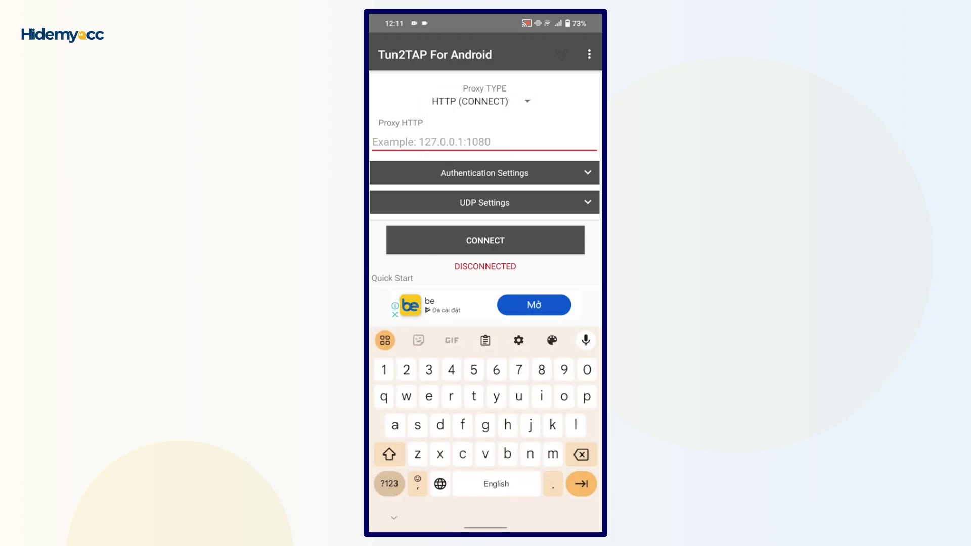
{"action": "left_click", "coordinate": [485, 341]}
{"action": "left_click", "coordinate": [485, 173]}
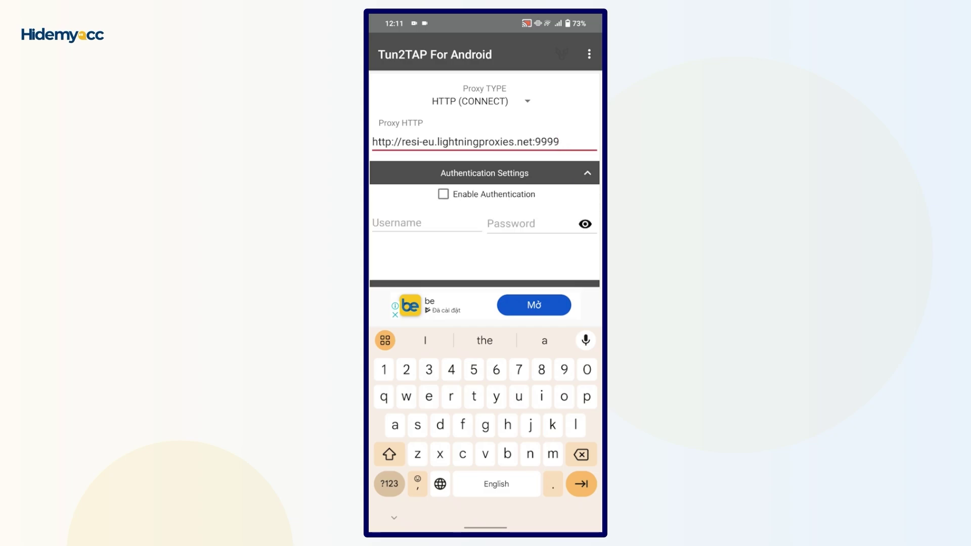
{"action": "left_click", "coordinate": [443, 194]}
{"action": "left_click", "coordinate": [427, 223]}
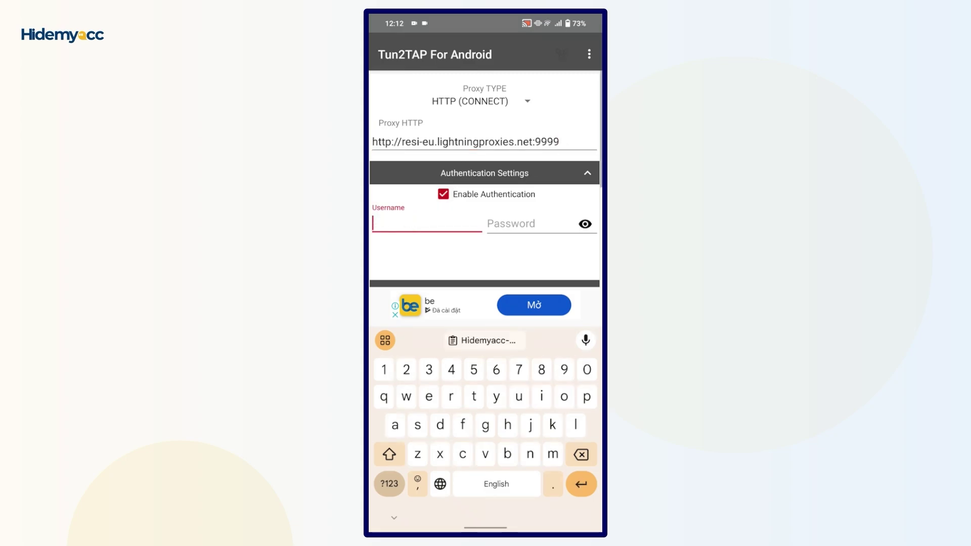
{"action": "left_click", "coordinate": [484, 340]}
{"action": "left_click", "coordinate": [402, 142]}
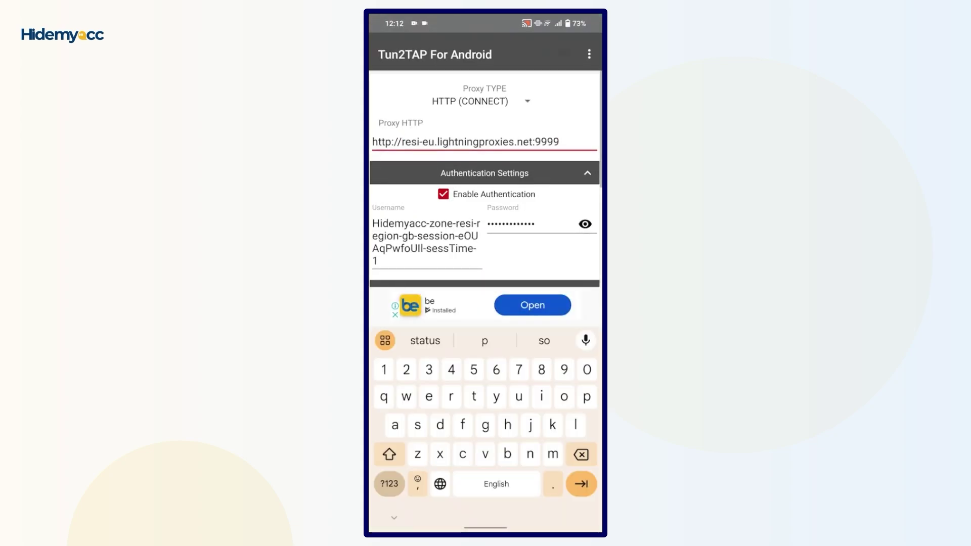
{"action": "key", "text": "BackSpace"}
{"action": "key", "text": "BackSpace"}
{"action": "key", "text": "BackSpace"}
{"action": "key", "text": "BackSpace"}
{"action": "key", "text": "BackSpace"}
{"action": "key", "text": "BackSpace"}
{"action": "key", "text": "BackSpace"}
{"action": "left_click", "coordinate": [394, 518]}
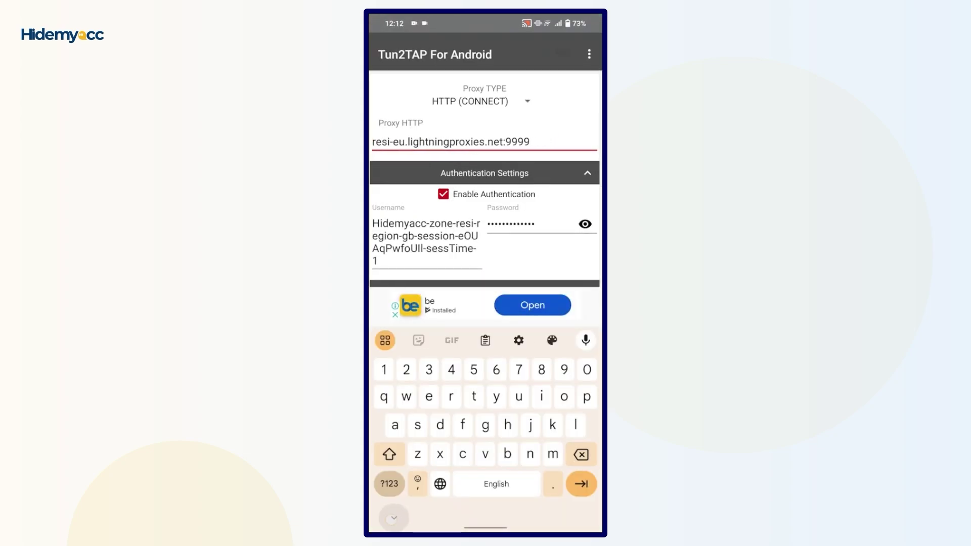
{"action": "left_click", "coordinate": [527, 335]}
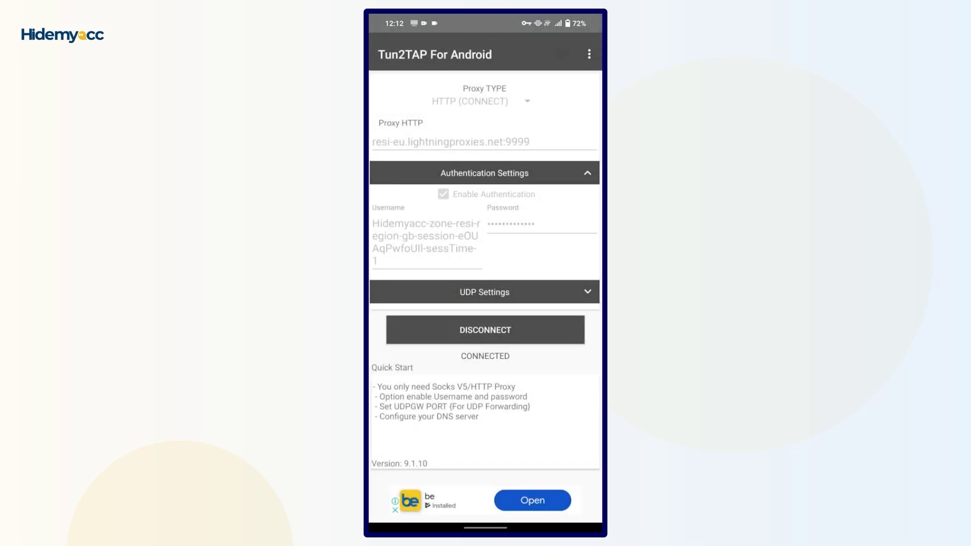
- Refresh ipfighter.com in Chrome and verify UK IP 90.220.7.63 with Europe/London timezone
{"action": "left_click_drag", "start_coordinate": [485, 527], "coordinate": [485, 384]}
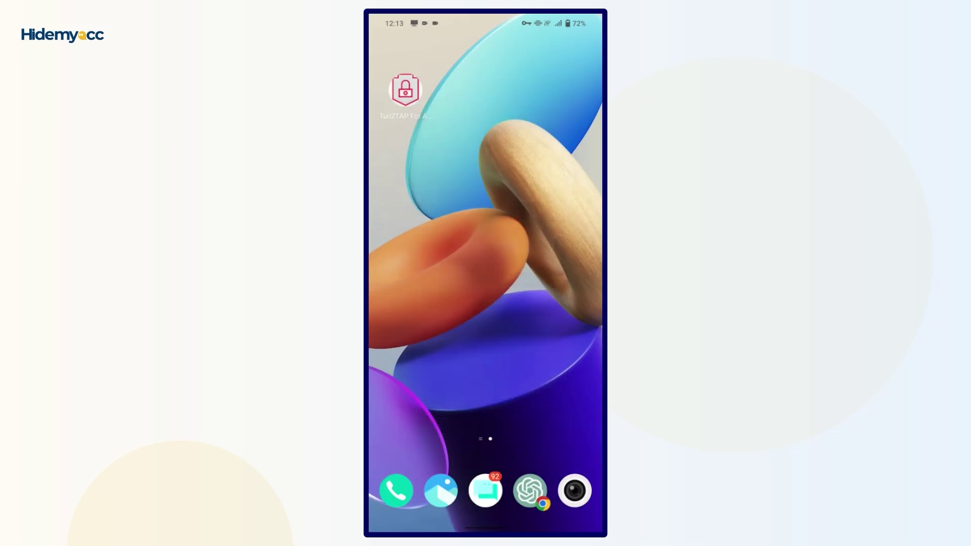
{"action": "left_click_drag", "start_coordinate": [486, 430], "coordinate": [521, 488]}
{"action": "left_click", "coordinate": [564, 154]}
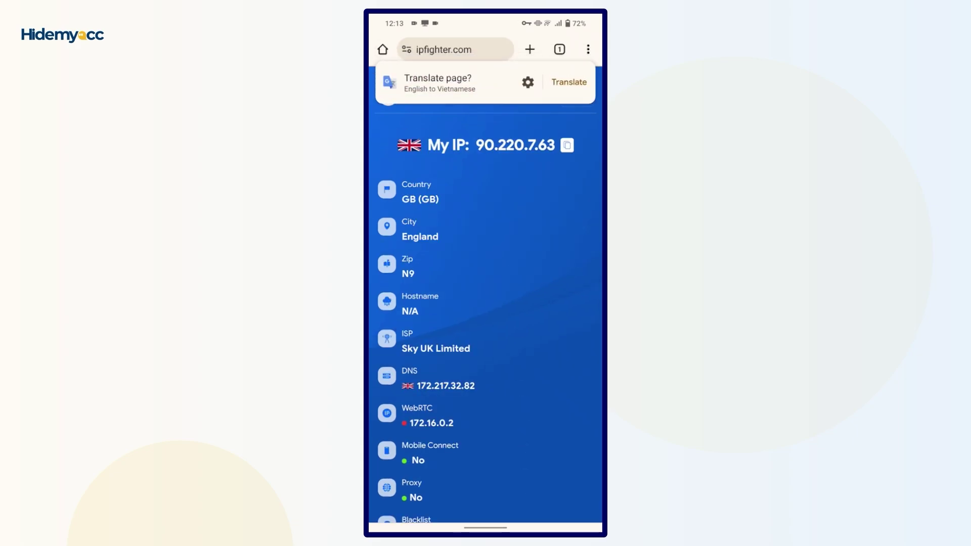
{"action": "left_click_drag", "start_coordinate": [571, 450], "coordinate": [546, 283]}
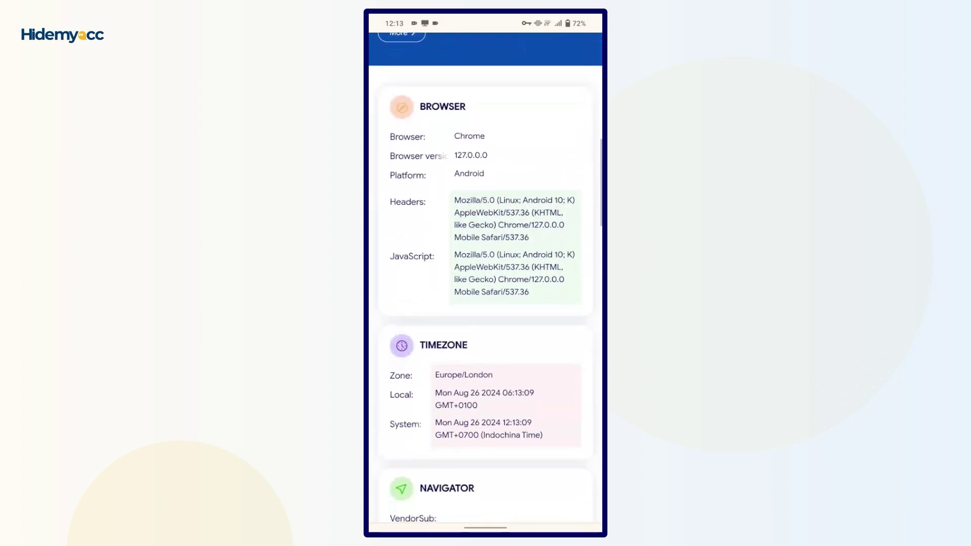
{"action": "scroll", "coordinate": [485, 278], "scroll_direction": "down", "scroll_amount": 5}
{"action": "scroll", "coordinate": [563, 342], "scroll_direction": "down", "scroll_amount": 10}
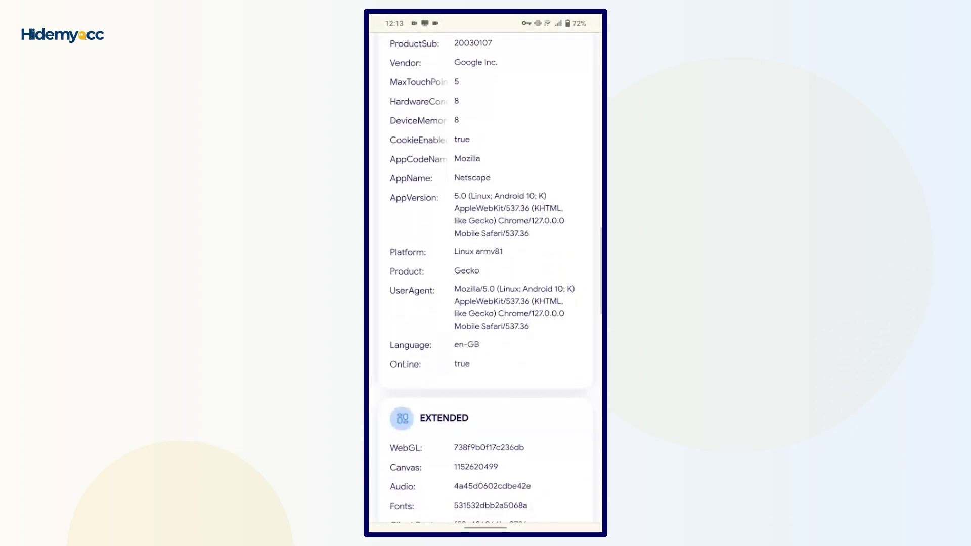
{"action": "scroll", "coordinate": [564, 343], "scroll_direction": "up", "scroll_amount": 20}
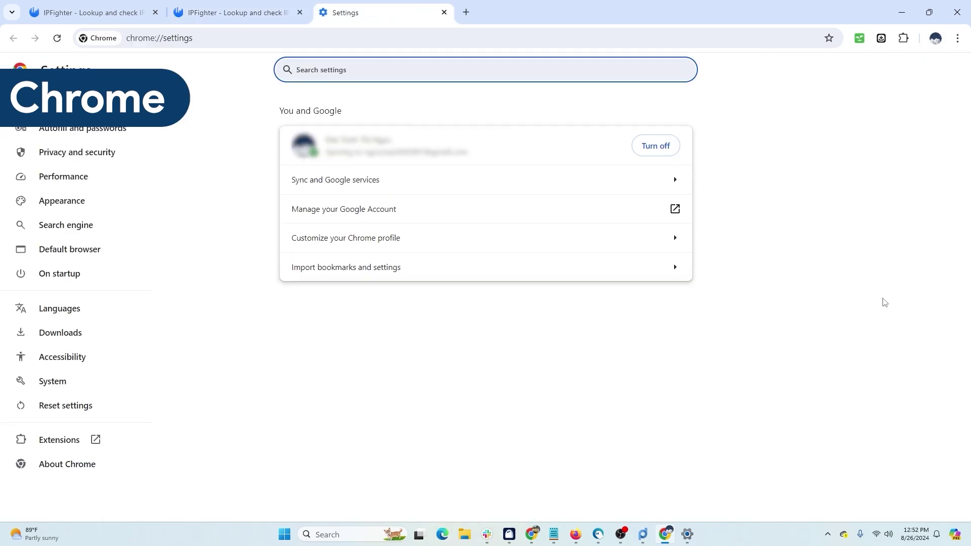
- Open the Windows proxy settings from Chrome's System settings page
{"action": "left_click", "coordinate": [104, 384]}
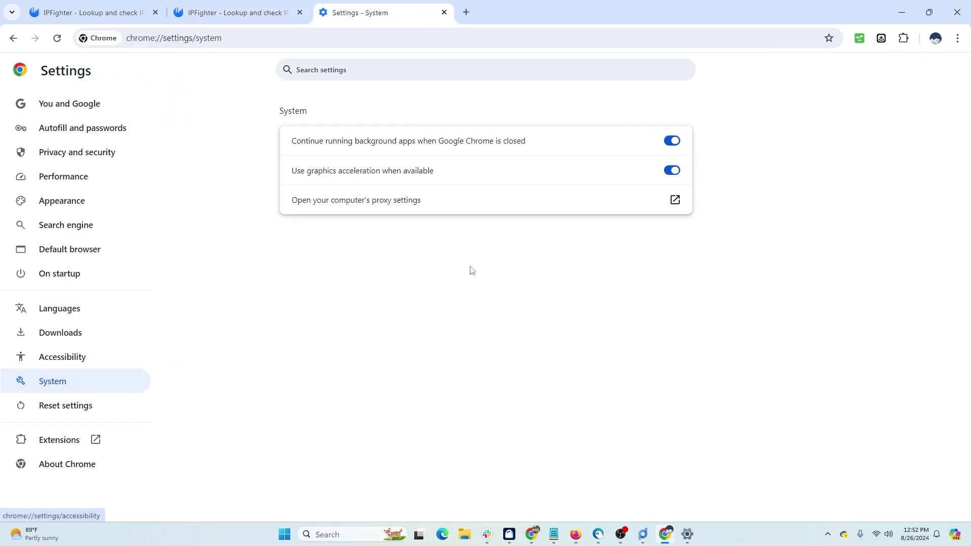
{"action": "left_click", "coordinate": [490, 205]}
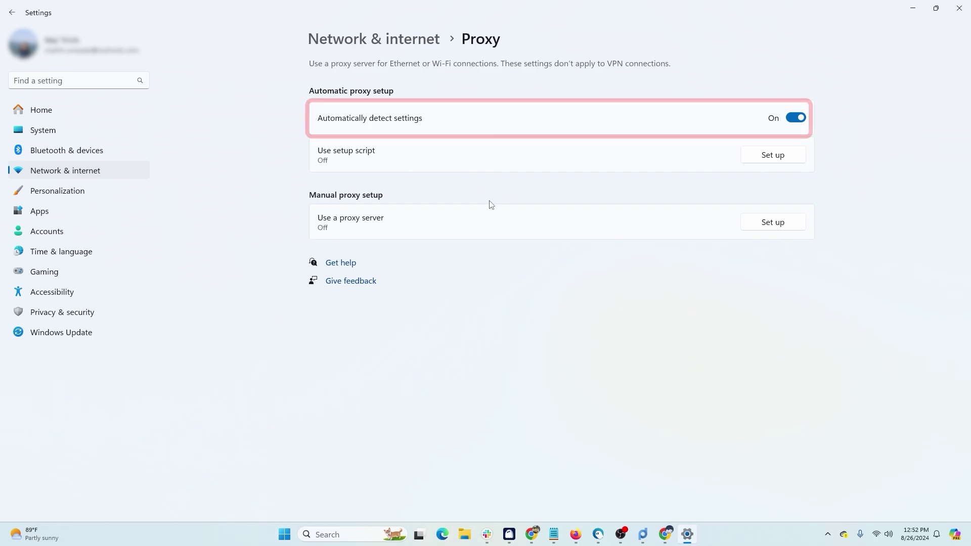
- Switch on and save the Windows manual proxy server on port 9999
{"action": "left_click", "coordinate": [789, 225]}
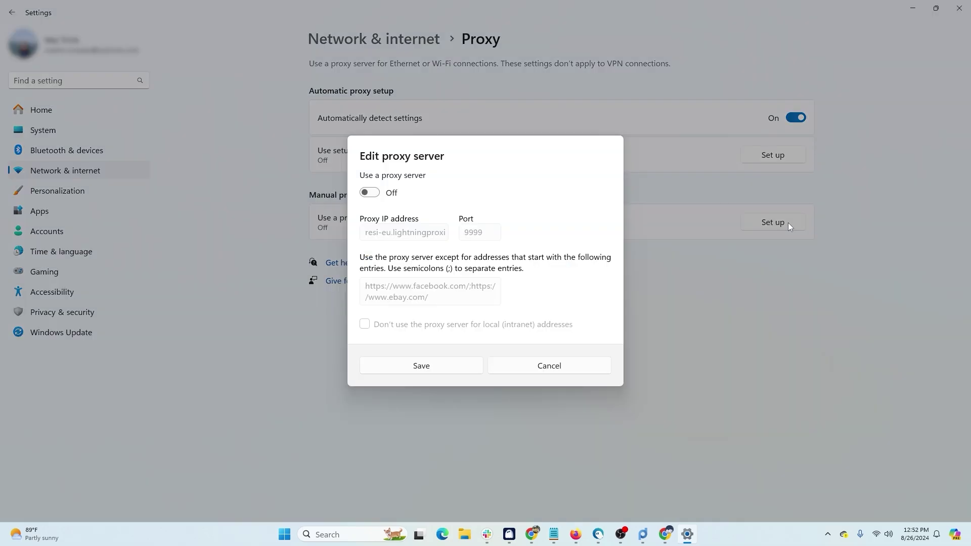
{"action": "left_click", "coordinate": [377, 195]}
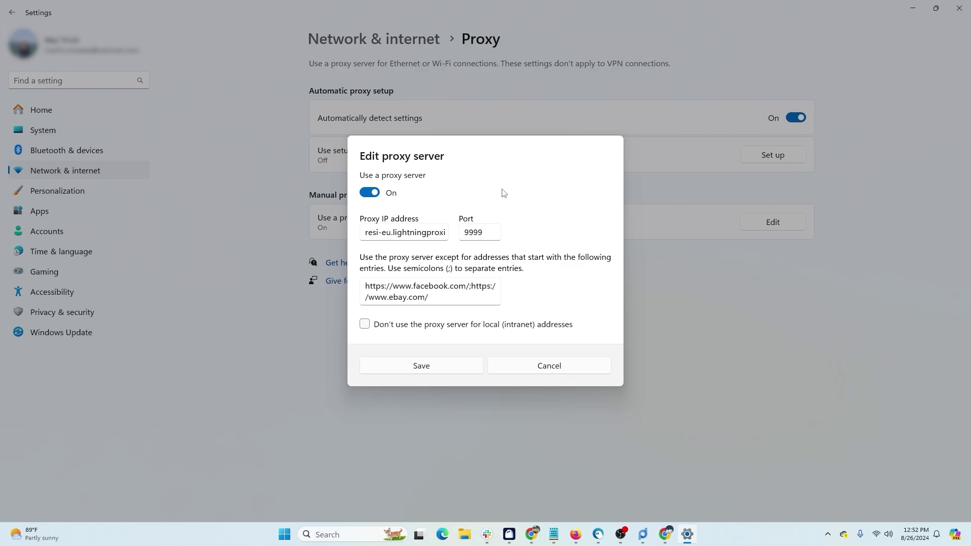
{"action": "left_click", "coordinate": [469, 370]}
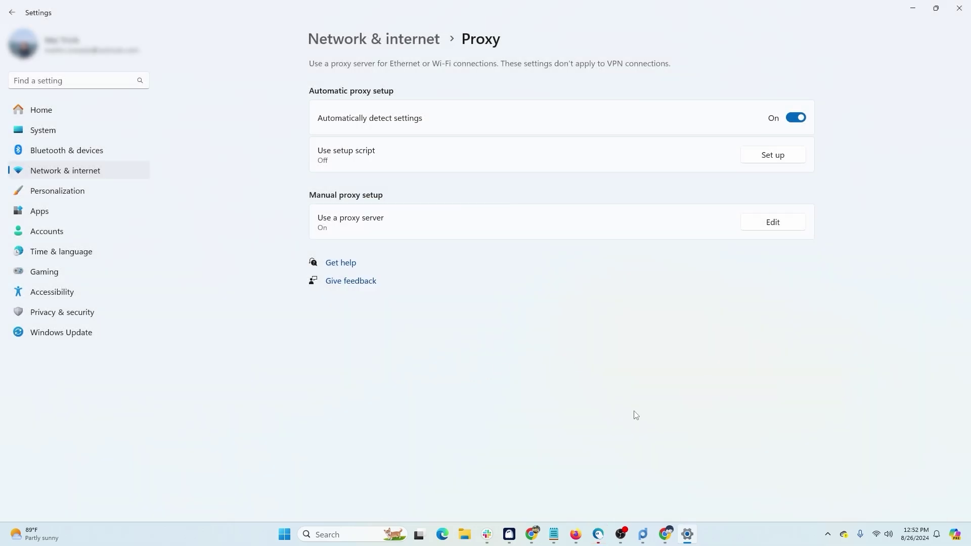
- Reload the IPFighter tab in Chrome to confirm UK IP 176.252.168.85
{"action": "left_click", "coordinate": [665, 534]}
{"action": "left_click", "coordinate": [238, 13]}
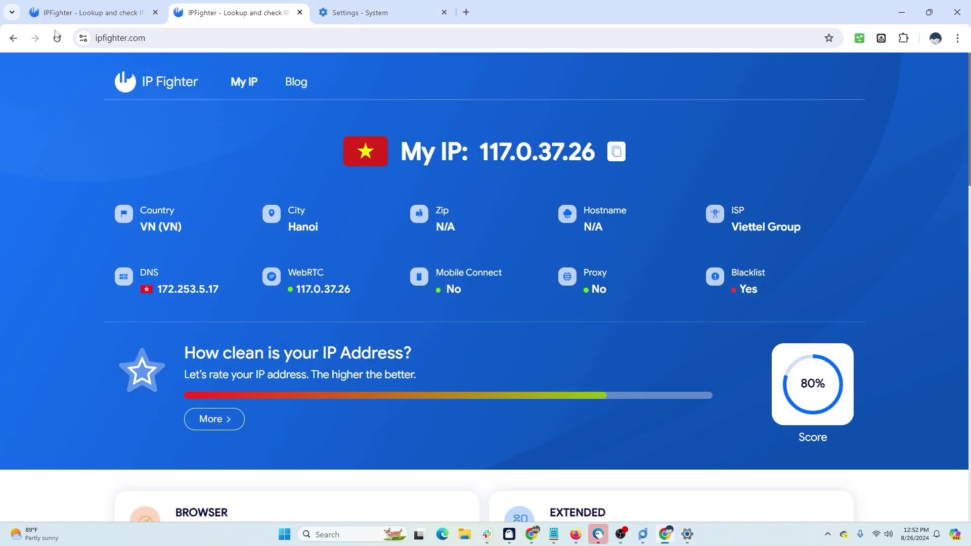
{"action": "left_click", "coordinate": [57, 36]}
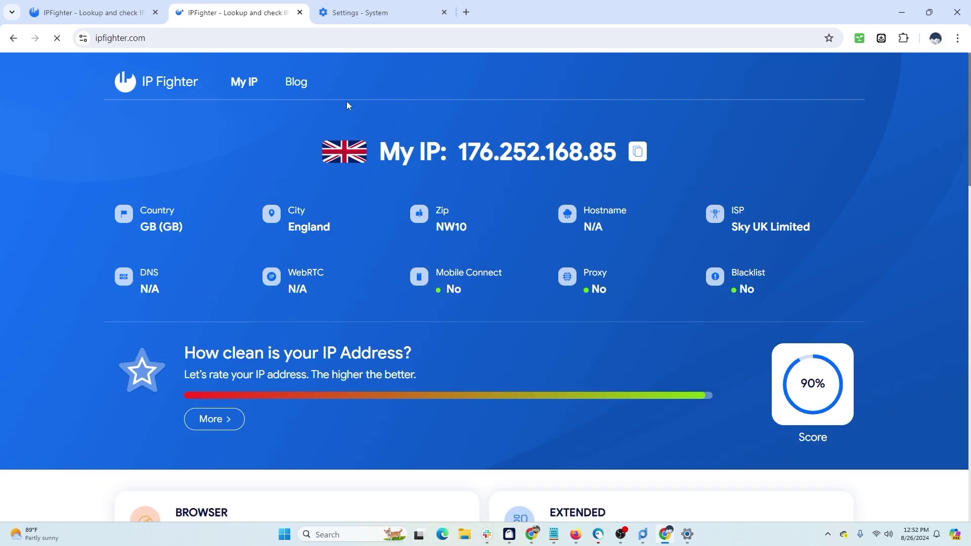
- Find and install the Proxy Helper extension from the Chrome Web Store
{"action": "left_click", "coordinate": [466, 12]}
{"action": "type", "text": "proxy helper "}
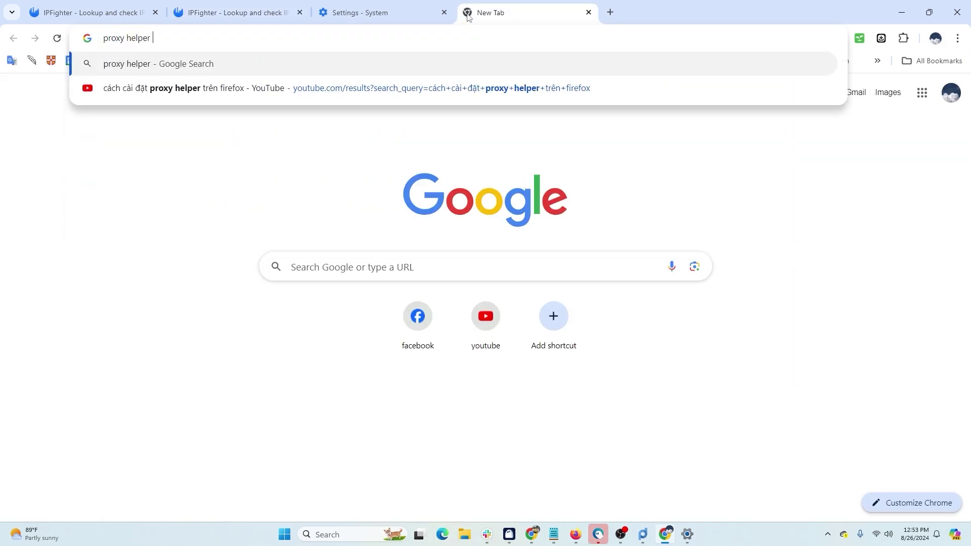
{"action": "type", "text": "extension"}
{"action": "key", "text": "Return"}
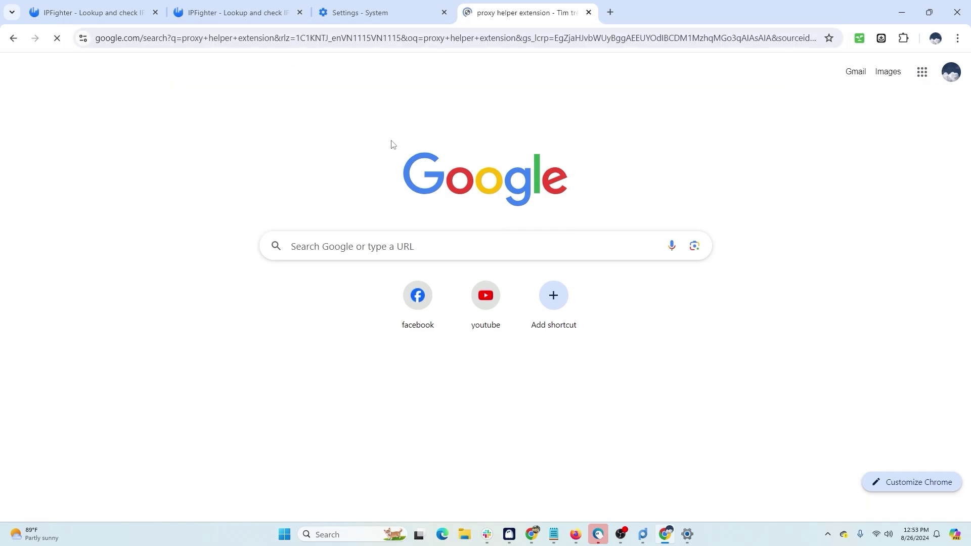
{"action": "left_click", "coordinate": [248, 179]}
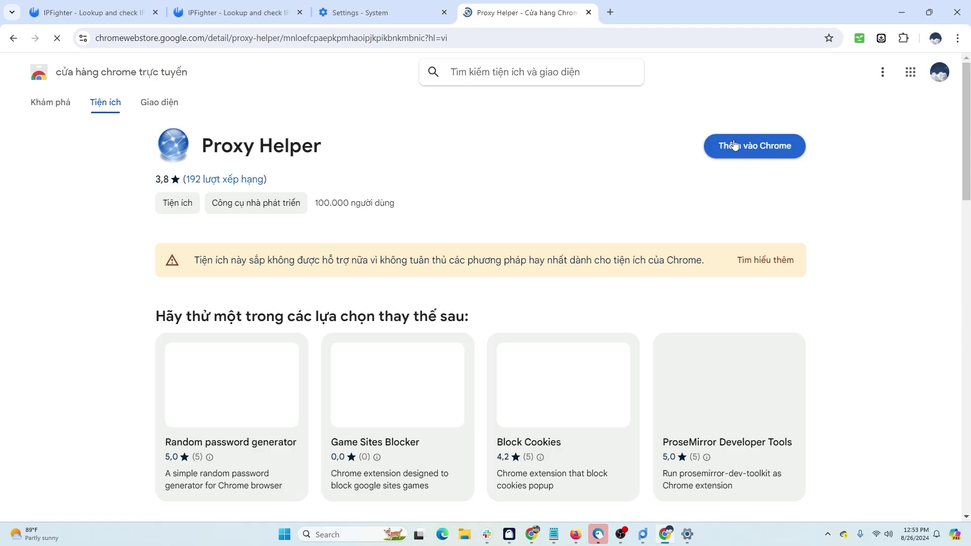
{"action": "left_click", "coordinate": [751, 155]}
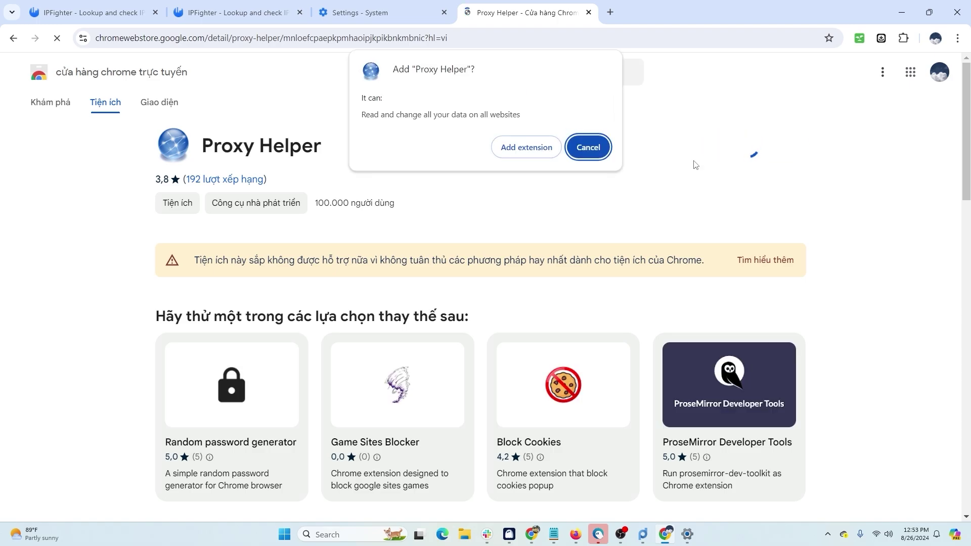
{"action": "left_click", "coordinate": [518, 148]}
- Search 'proxyswitchyomega' and install the Proxy SwitchyOmega extension
{"action": "left_click", "coordinate": [521, 74]}
{"action": "type", "text": "proxyswi"}
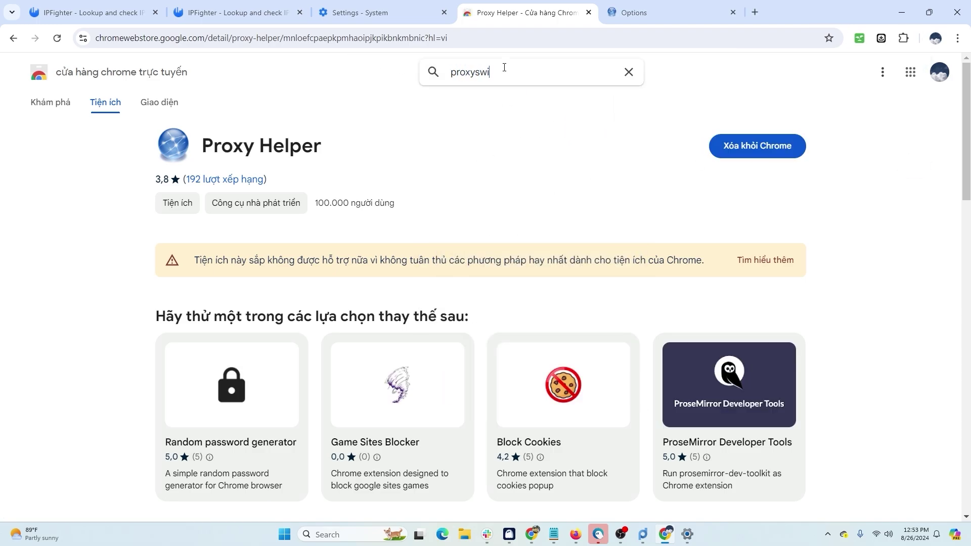
{"action": "type", "text": "tchyomega"}
{"action": "key", "text": "Return"}
{"action": "left_click", "coordinate": [563, 161]}
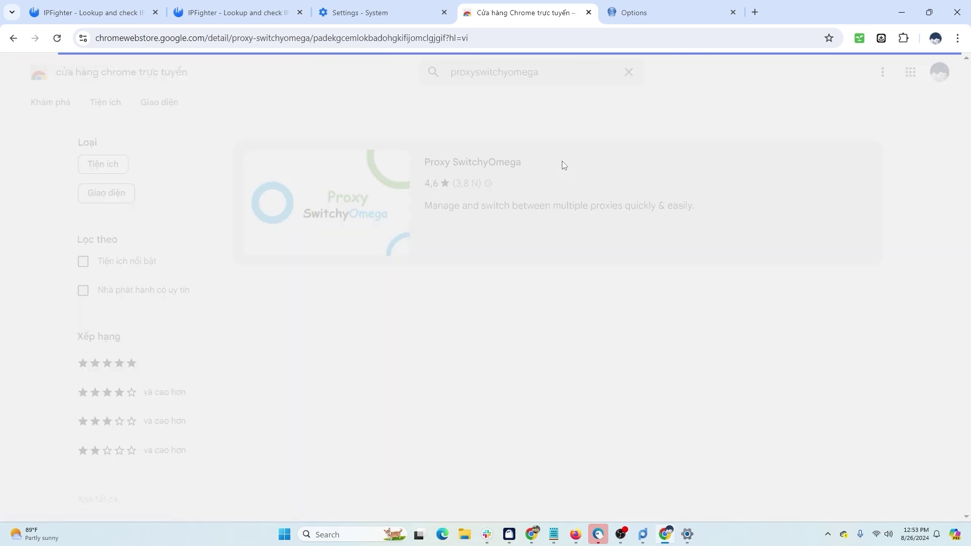
{"action": "left_click", "coordinate": [741, 152]}
{"action": "left_click", "coordinate": [525, 147]}
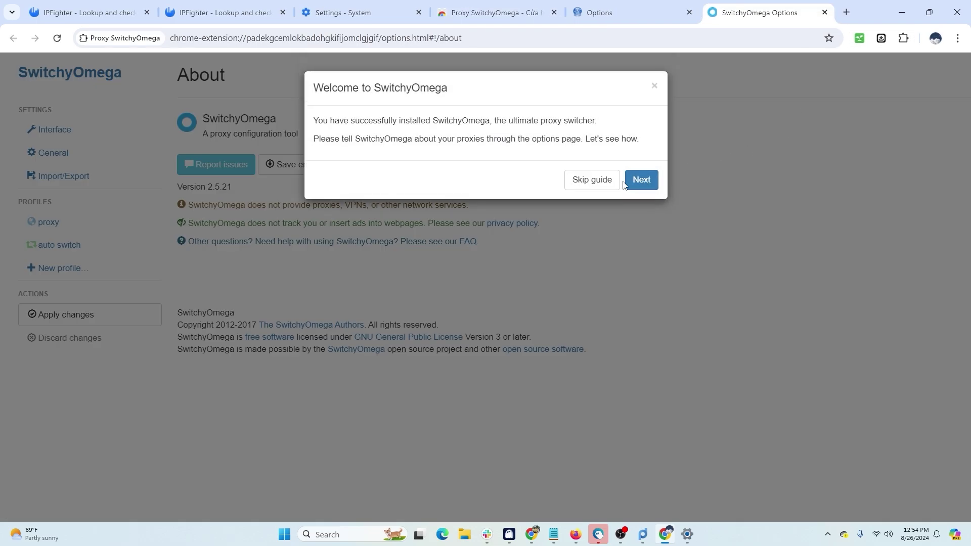
- Skip the welcome guide and open the 'proxy' profile with HTTP protocol
{"action": "left_click", "coordinate": [590, 180]}
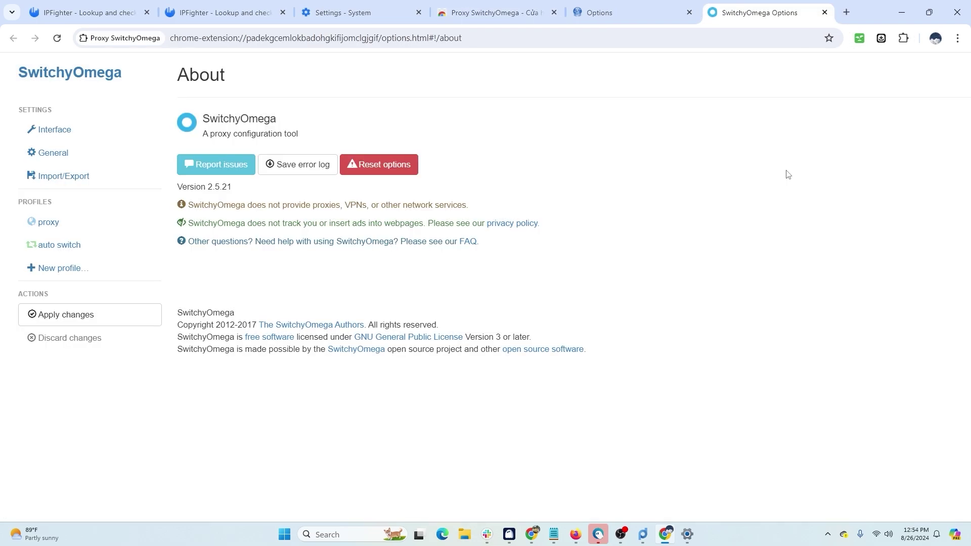
{"action": "left_click", "coordinate": [51, 228]}
{"action": "left_click", "coordinate": [315, 186]}
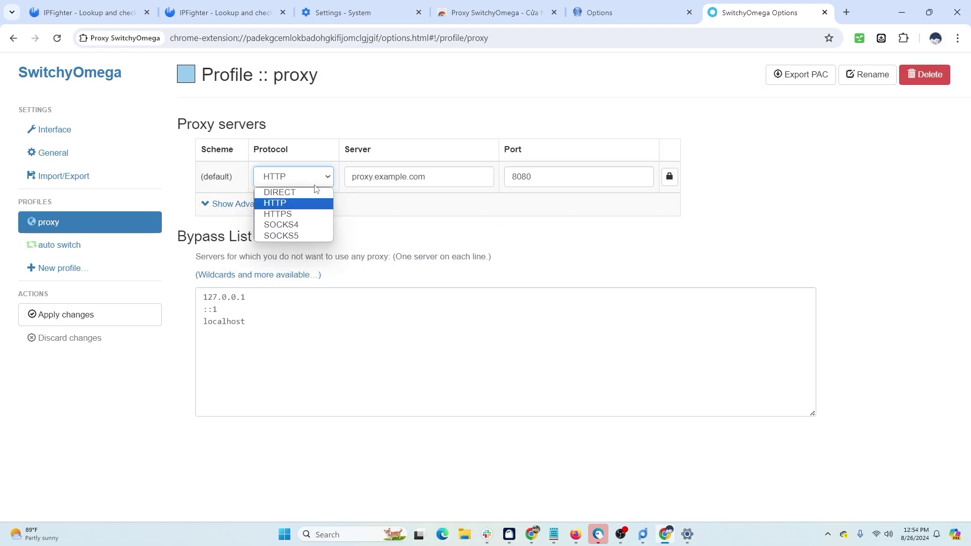
{"action": "left_click", "coordinate": [312, 198]}
- Set the server to resi-us.lightningproxies.net and port 9999, copied from the notes
{"action": "left_click", "coordinate": [405, 175]}
{"action": "left_click", "coordinate": [553, 534]}
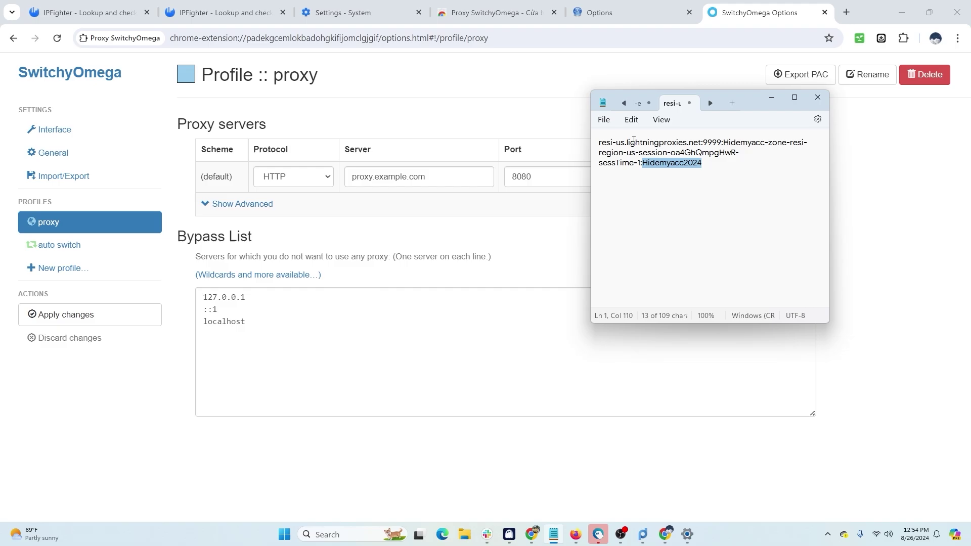
{"action": "double_click", "coordinate": [606, 143]}
{"action": "left_click", "coordinate": [706, 143], "text": "shift"}
{"action": "key", "text": "ctrl+c"}
{"action": "left_click", "coordinate": [399, 177]}
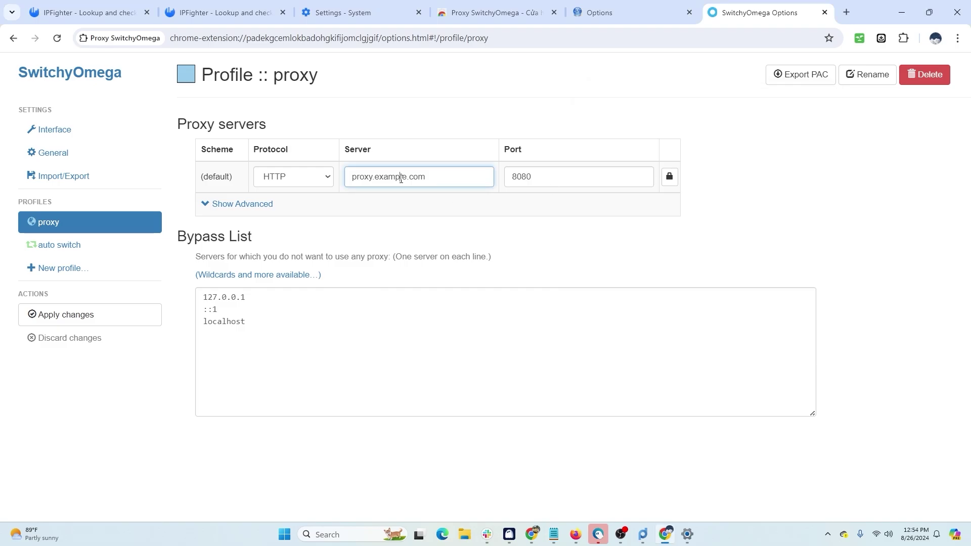
{"action": "key", "text": "ctrl+v"}
{"action": "key", "text": "alt+Tab"}
{"action": "left_click", "coordinate": [712, 144]}
{"action": "double_click", "coordinate": [712, 144]}
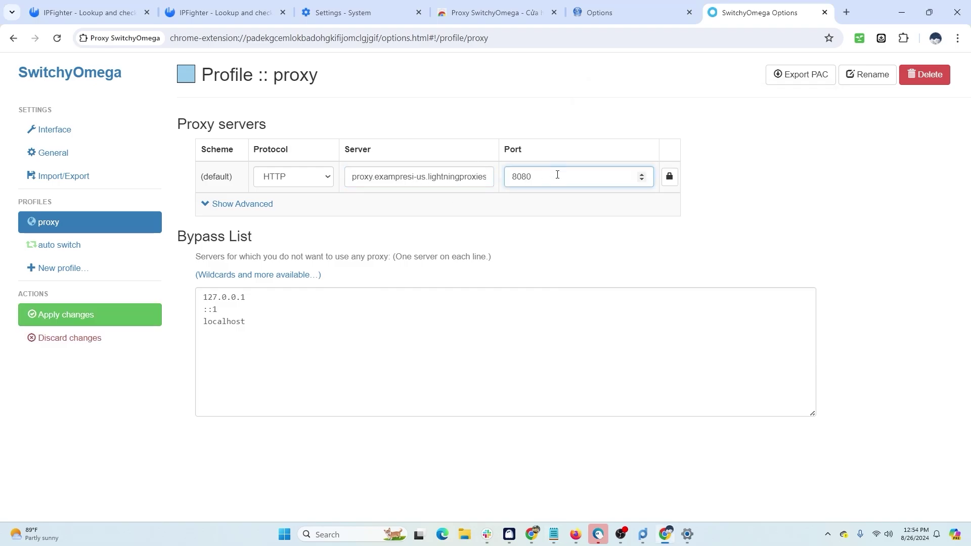
- Add the proxy username and password, then apply the profile changes
{"action": "left_click", "coordinate": [670, 178]}
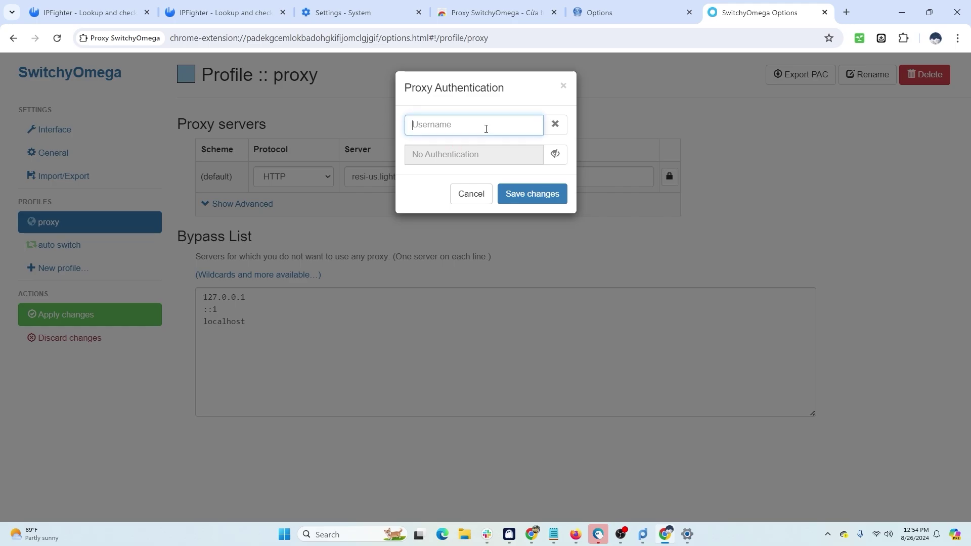
{"action": "key", "text": "alt+Tab"}
{"action": "double_click", "coordinate": [744, 142]}
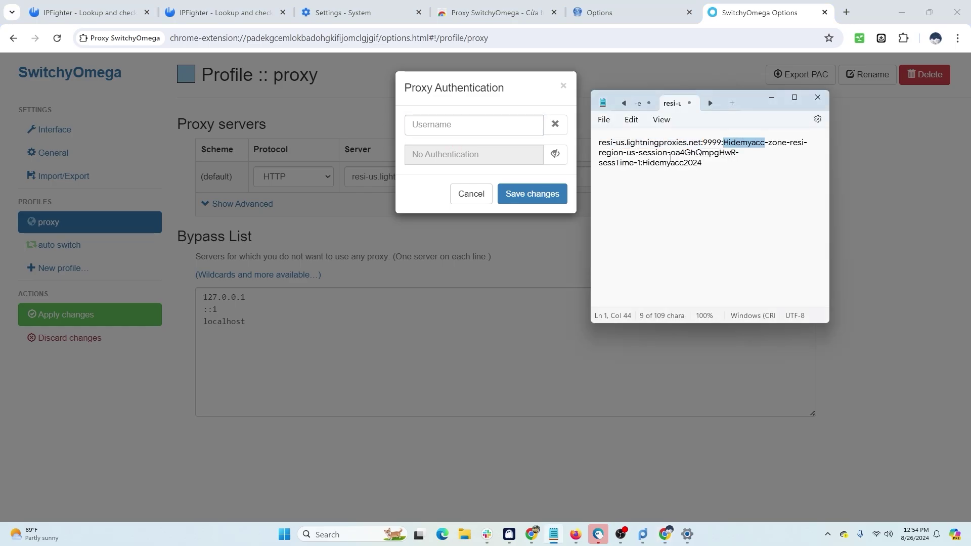
{"action": "left_click", "coordinate": [640, 162], "text": "shift"}
{"action": "key", "text": "ctrl+c"}
{"action": "left_click", "coordinate": [481, 125]}
{"action": "key", "text": "ctrl+v"}
{"action": "key", "text": "alt+Tab"}
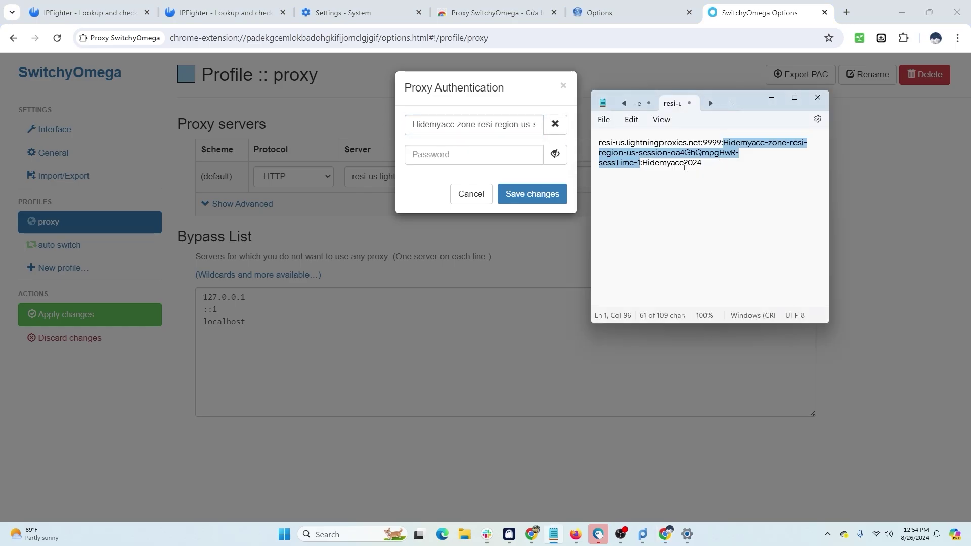
{"action": "double_click", "coordinate": [685, 163]}
{"action": "key", "text": "ctrl+c"}
{"action": "key", "text": "alt+Tab"}
{"action": "key", "text": "Tab"}
{"action": "key", "text": "ctrl+v"}
{"action": "left_click", "coordinate": [545, 196]}
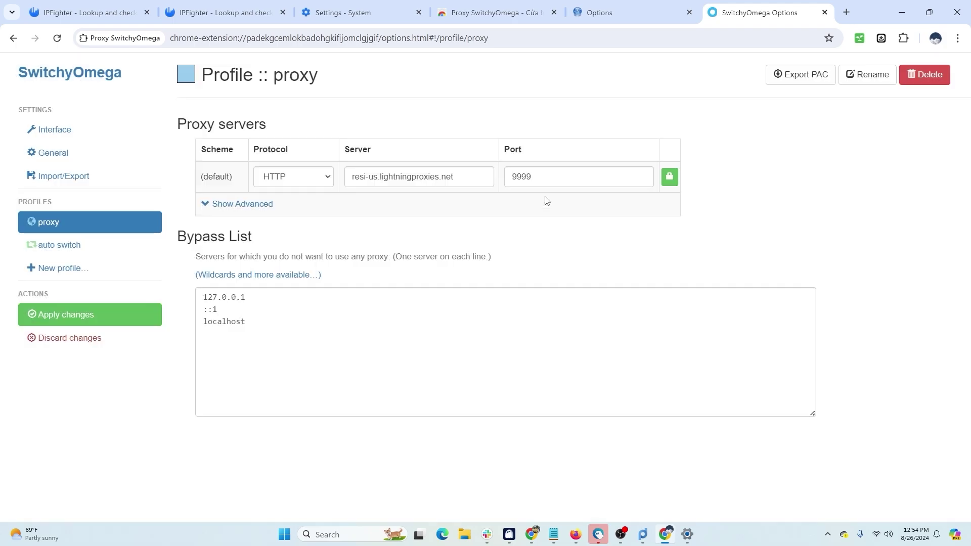
{"action": "left_click", "coordinate": [405, 310]}
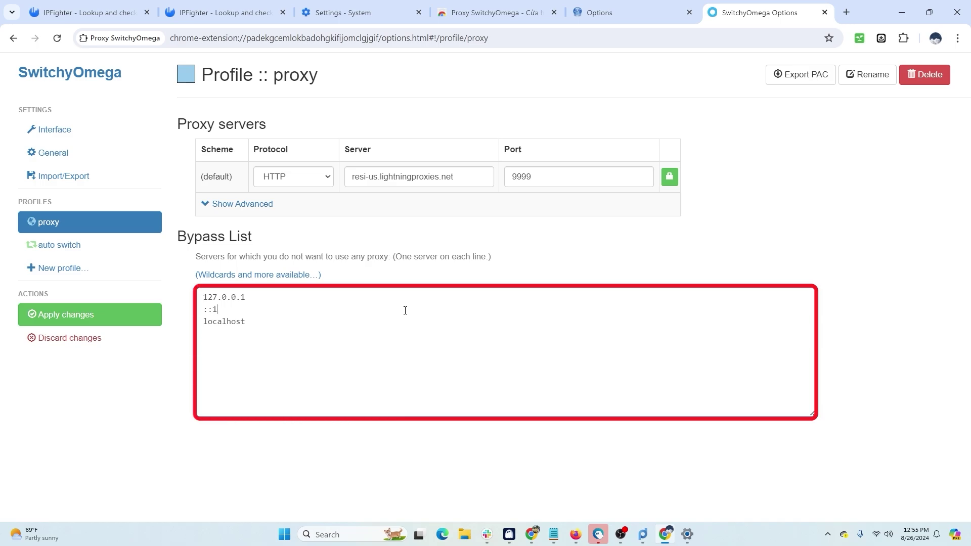
{"action": "left_click", "coordinate": [124, 319]}
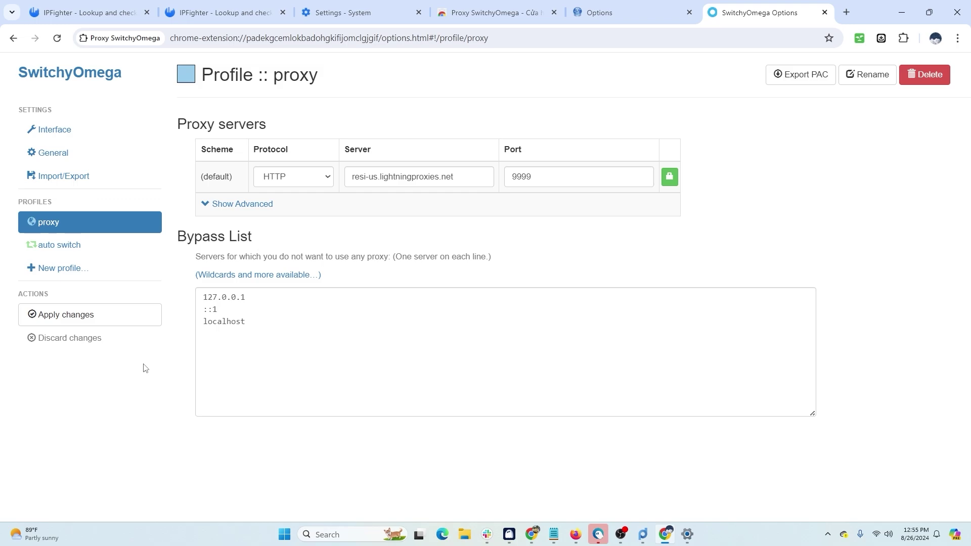
- Open Proxy Helper's options and set HTTP PROXY to resi-us.lightningproxies.net port 9999
{"action": "left_click", "coordinate": [904, 38]}
{"action": "left_click", "coordinate": [889, 266]}
{"action": "left_click", "coordinate": [856, 347]}
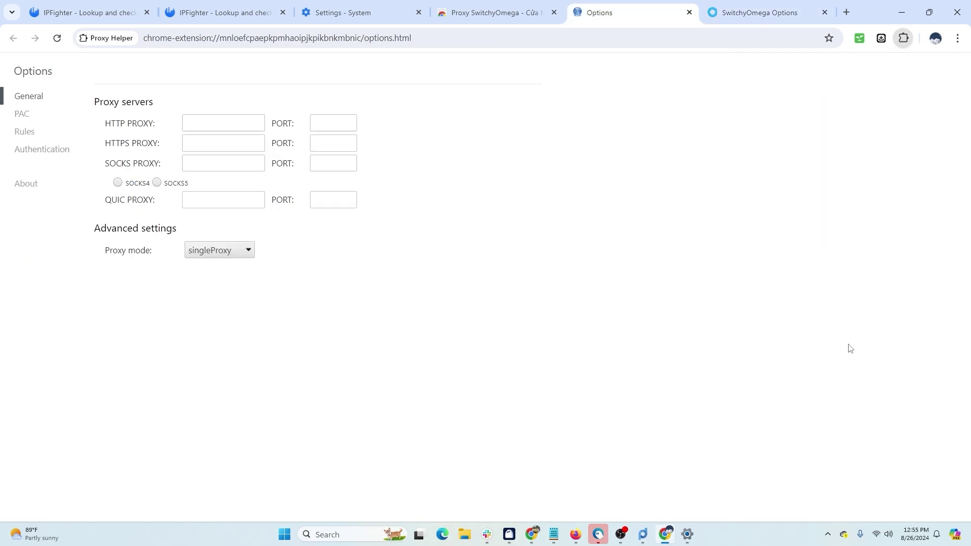
{"action": "key", "text": "alt+Tab"}
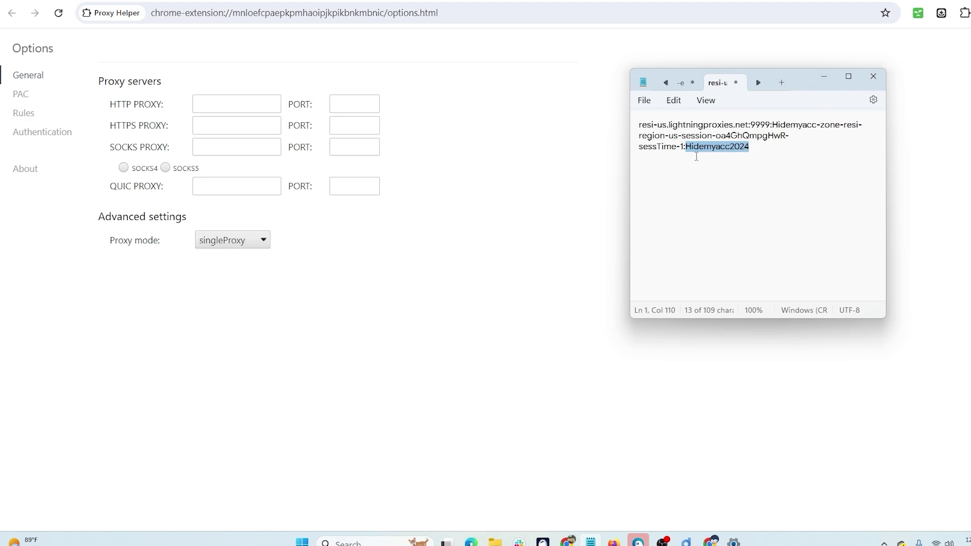
{"action": "left_click", "coordinate": [682, 202]}
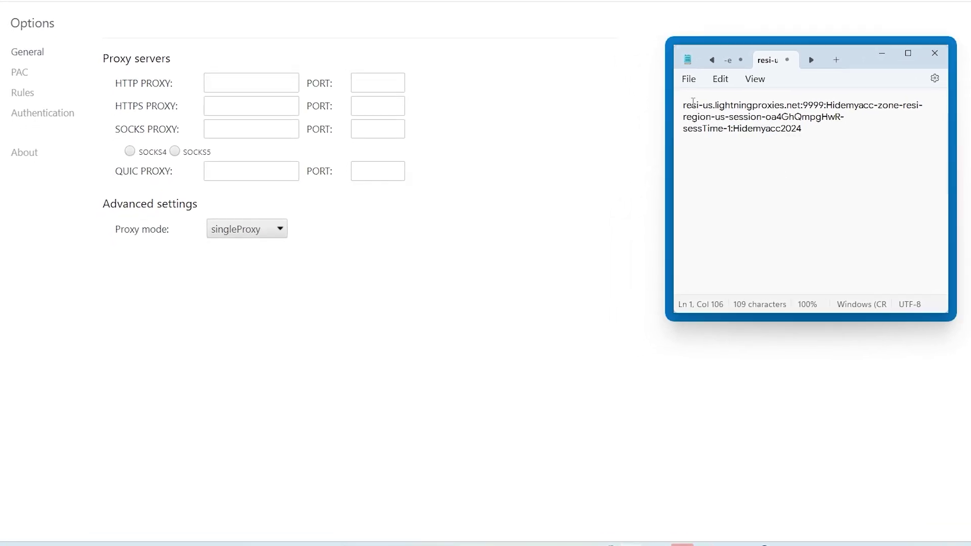
{"action": "left_click_drag", "start_coordinate": [684, 105], "coordinate": [800, 106]}
{"action": "left_click", "coordinate": [280, 79]}
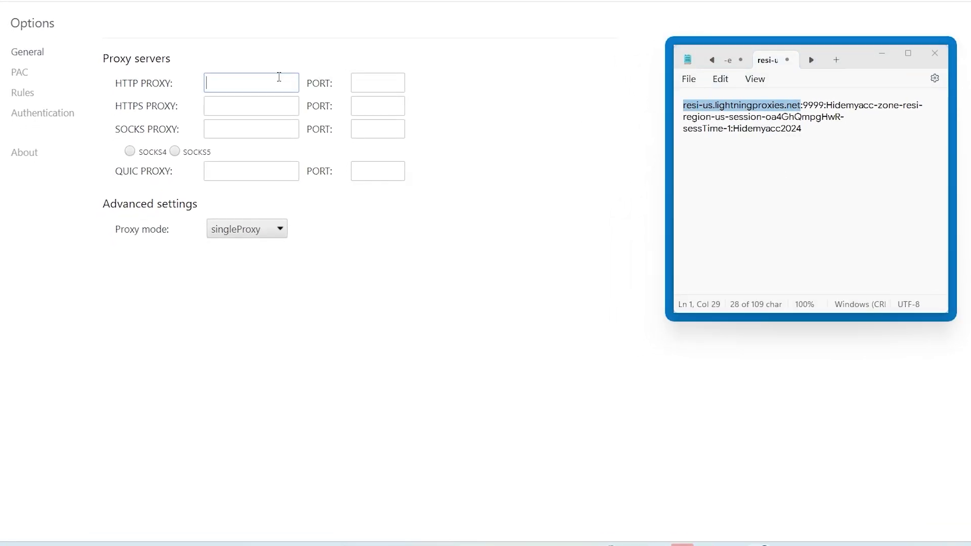
{"action": "key", "text": "ctrl+v"}
{"action": "double_click", "coordinate": [813, 106]}
{"action": "left_click", "coordinate": [378, 83]}
{"action": "key", "text": "ctrl+v"}
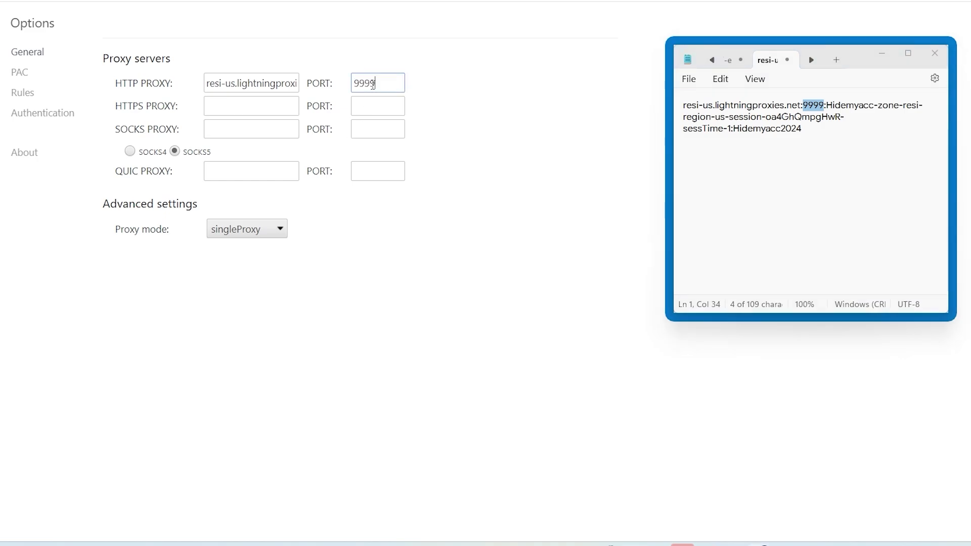
- Fill in the proxy username and password under Proxy Helper's Authentication settings
{"action": "left_click", "coordinate": [62, 120]}
{"action": "left_click", "coordinate": [250, 87]}
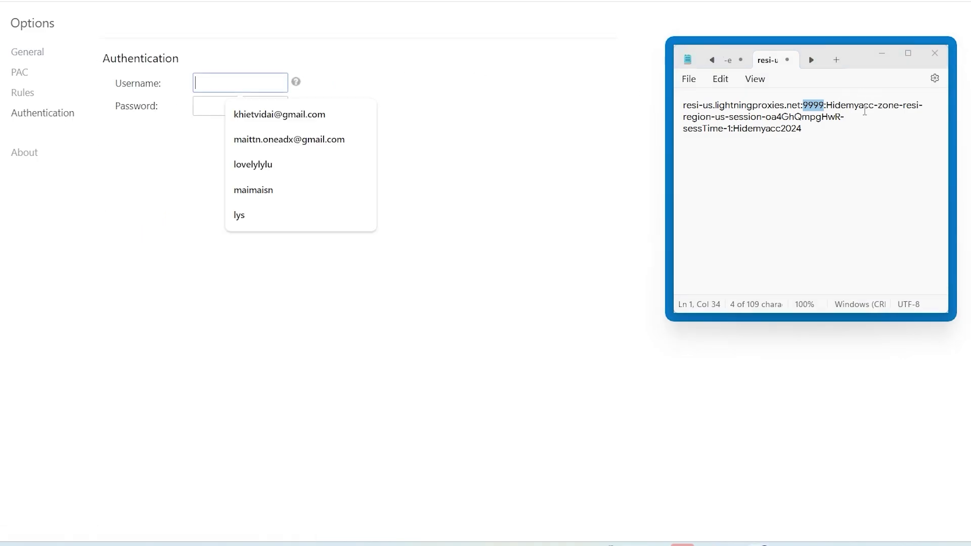
{"action": "double_click", "coordinate": [850, 105]}
{"action": "left_click", "coordinate": [730, 128], "text": "shift"}
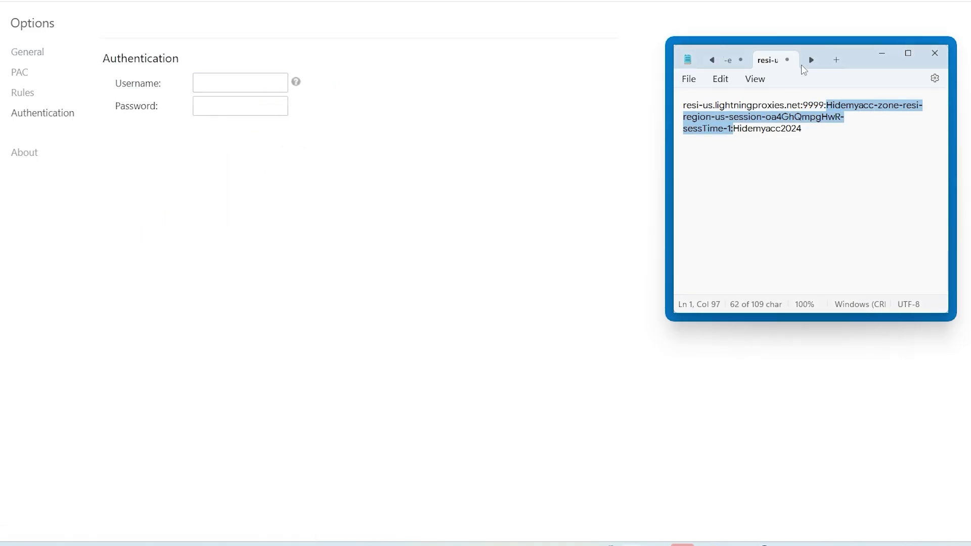
{"action": "left_click", "coordinate": [217, 82]}
{"action": "key", "text": "ctrl+v"}
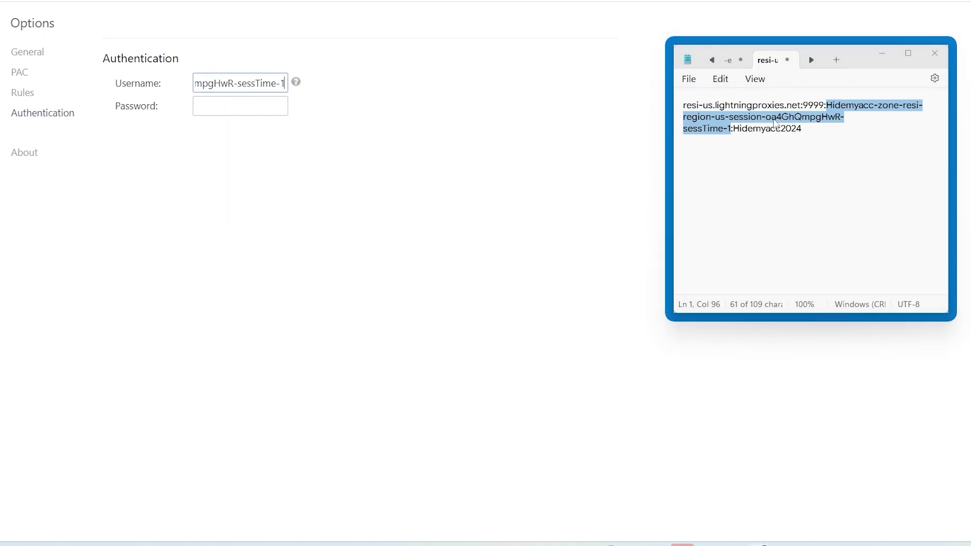
{"action": "double_click", "coordinate": [774, 128]}
{"action": "key", "text": "ctrl+c"}
{"action": "left_click", "coordinate": [225, 109]}
{"action": "key", "text": "ctrl+v"}
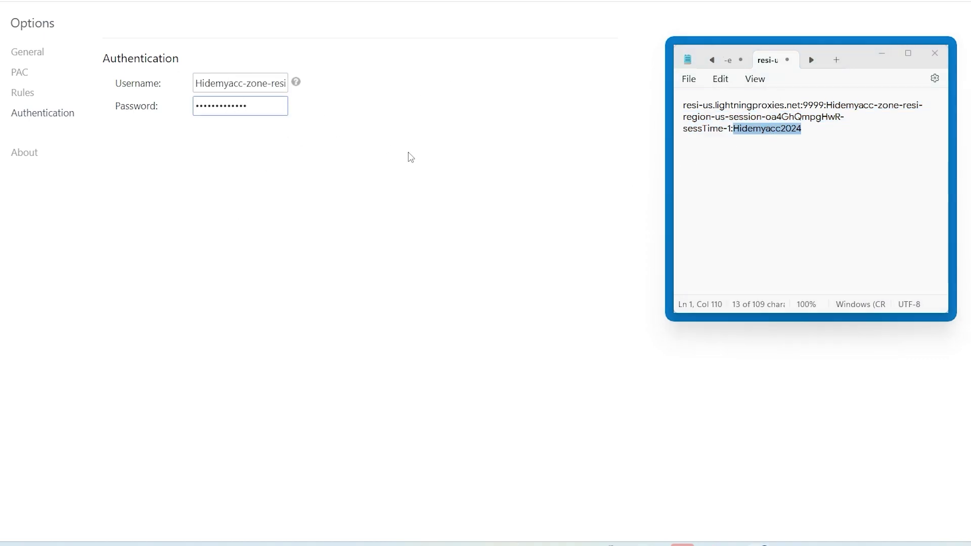
{"action": "left_click", "coordinate": [411, 157]}
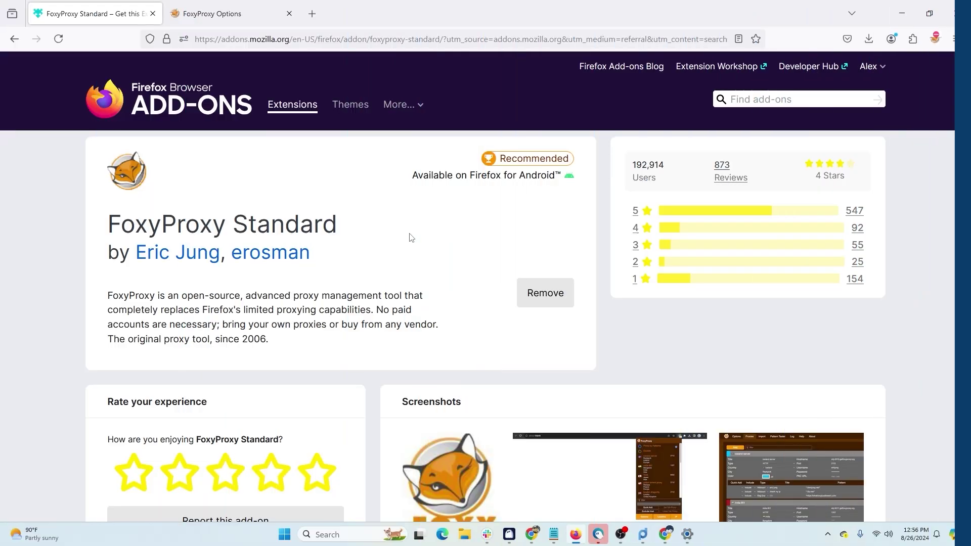
- Open Firefox's Network Settings and switch to manual proxy configuration
{"action": "left_click", "coordinate": [956, 39]}
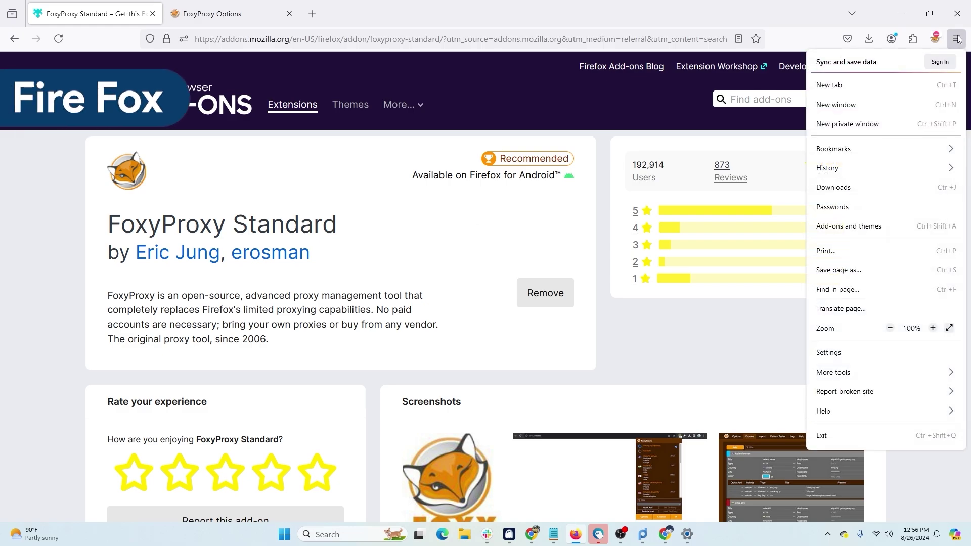
{"action": "left_click", "coordinate": [877, 359]}
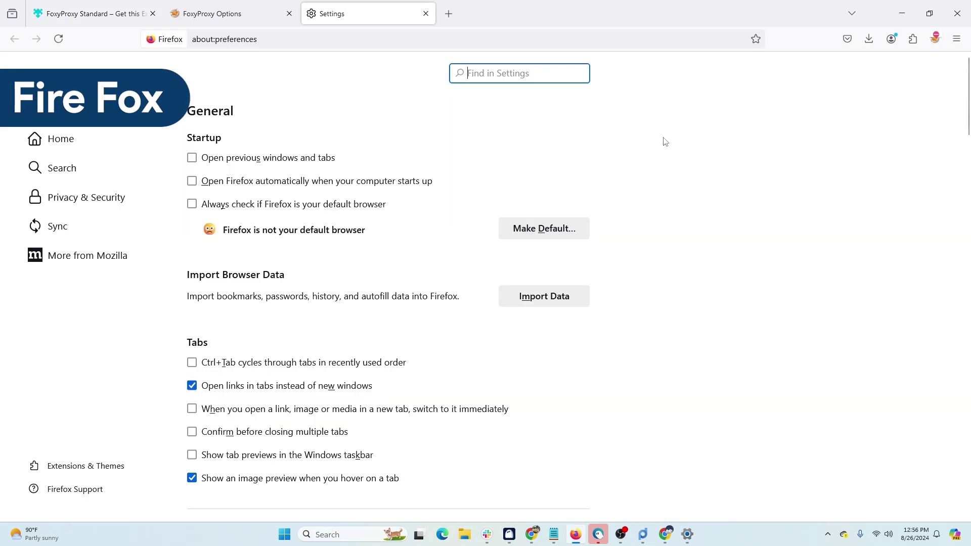
{"action": "scroll", "coordinate": [673, 190], "scroll_direction": "down", "scroll_amount": 5}
{"action": "scroll", "coordinate": [673, 190], "scroll_direction": "down", "scroll_amount": 20}
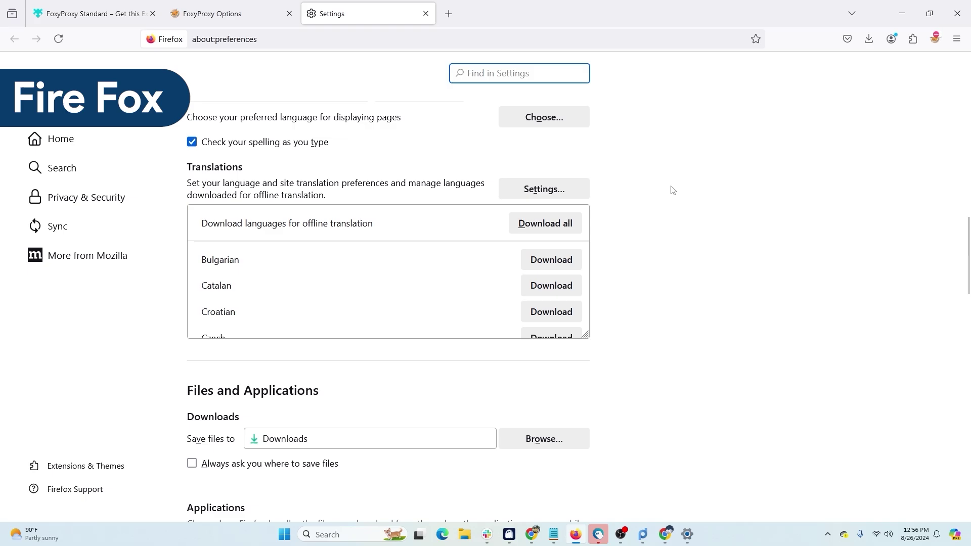
{"action": "scroll", "coordinate": [673, 190], "scroll_direction": "down", "scroll_amount": 5}
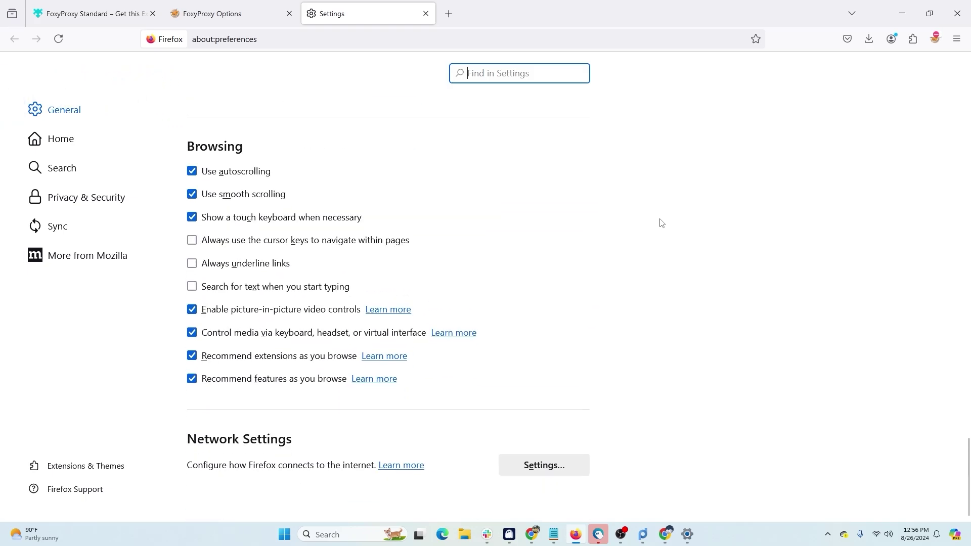
{"action": "left_click", "coordinate": [560, 462]}
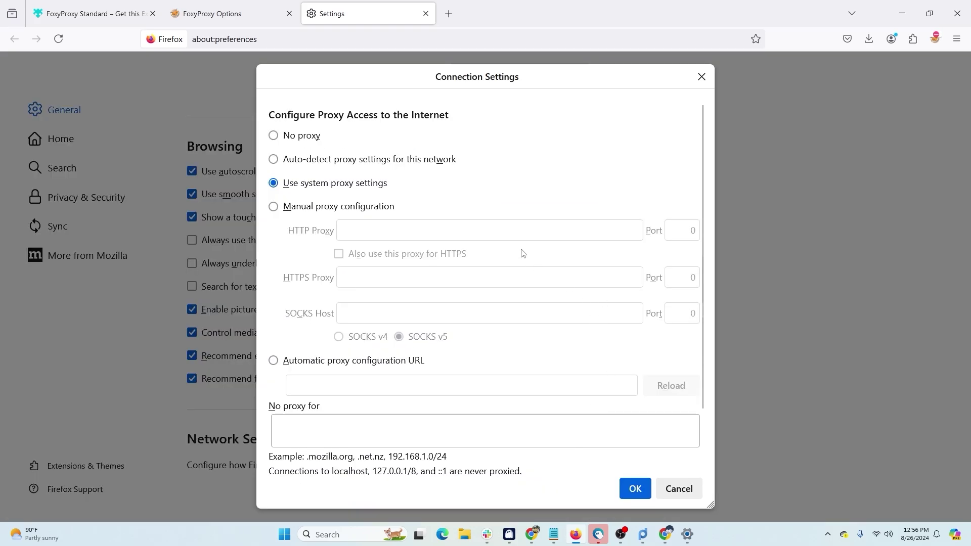
{"action": "left_click", "coordinate": [311, 206]}
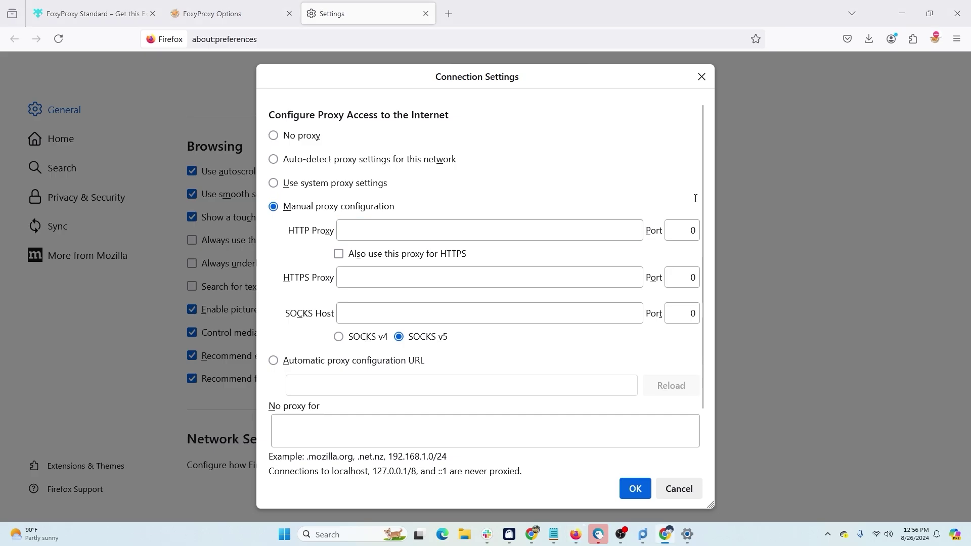
- Enter HTTP Proxy resi-us.lightningproxies.net with port 9999
{"action": "left_click", "coordinate": [553, 534]}
{"action": "left_click_drag", "start_coordinate": [599, 143], "coordinate": [610, 146]}
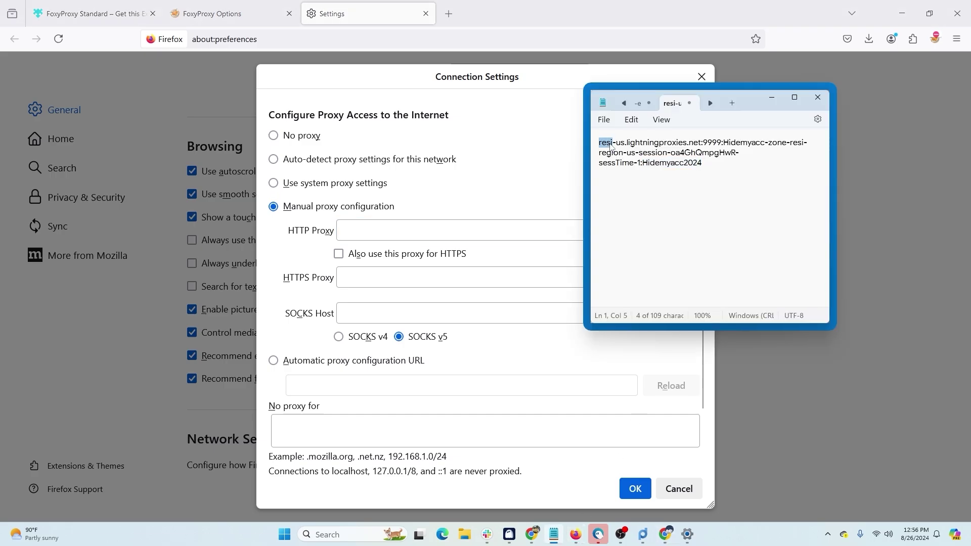
{"action": "left_click", "coordinate": [702, 143], "text": "shift"}
{"action": "left_click", "coordinate": [373, 228]}
{"action": "left_click_drag", "start_coordinate": [755, 106], "coordinate": [893, 107]}
{"action": "left_click", "coordinate": [456, 232]}
{"action": "key", "text": "ctrl+v"}
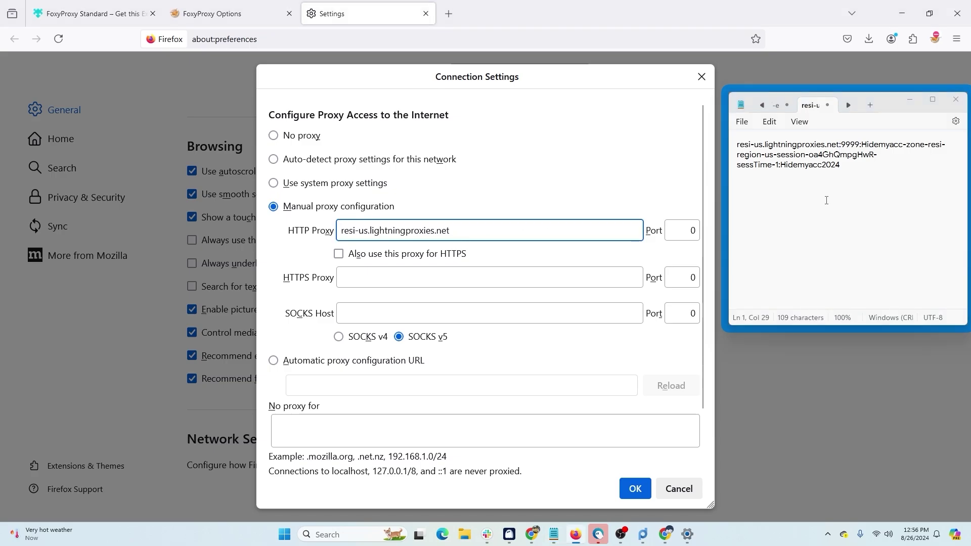
{"action": "double_click", "coordinate": [849, 145]}
{"action": "double_click", "coordinate": [681, 231]}
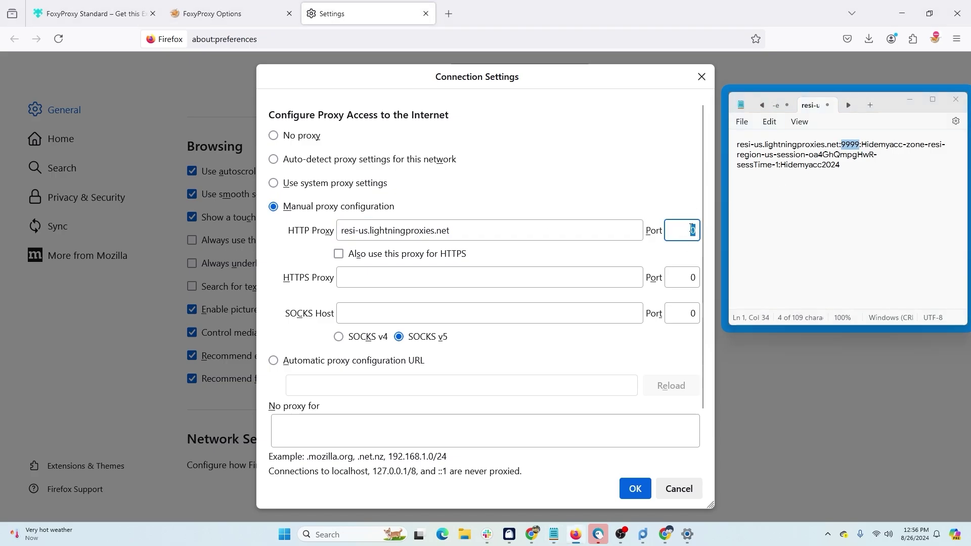
{"action": "key", "text": "ctrl+v"}
- Add facebook.com and ebay.com to the No proxy for exclusions
{"action": "scroll", "coordinate": [576, 344], "scroll_direction": "down", "scroll_amount": 2}
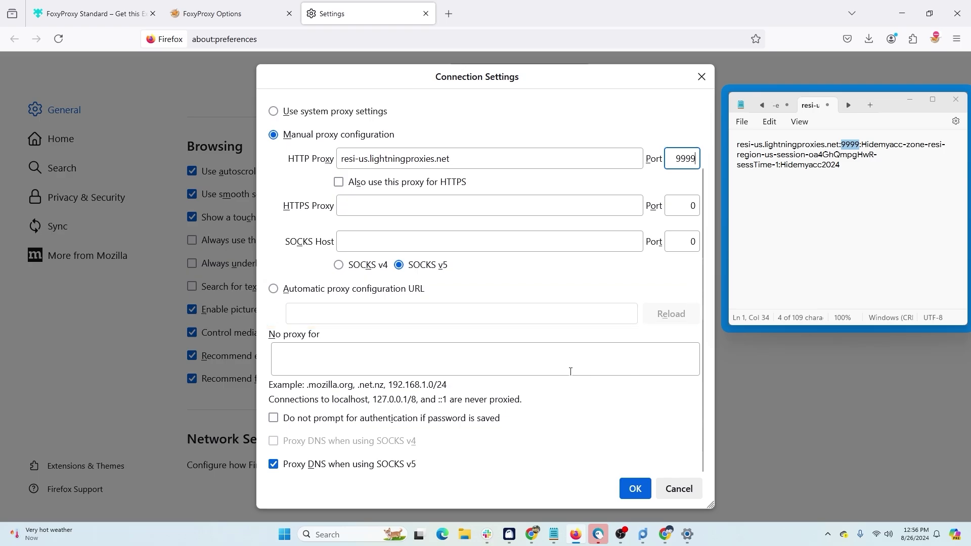
{"action": "left_click", "coordinate": [594, 357]}
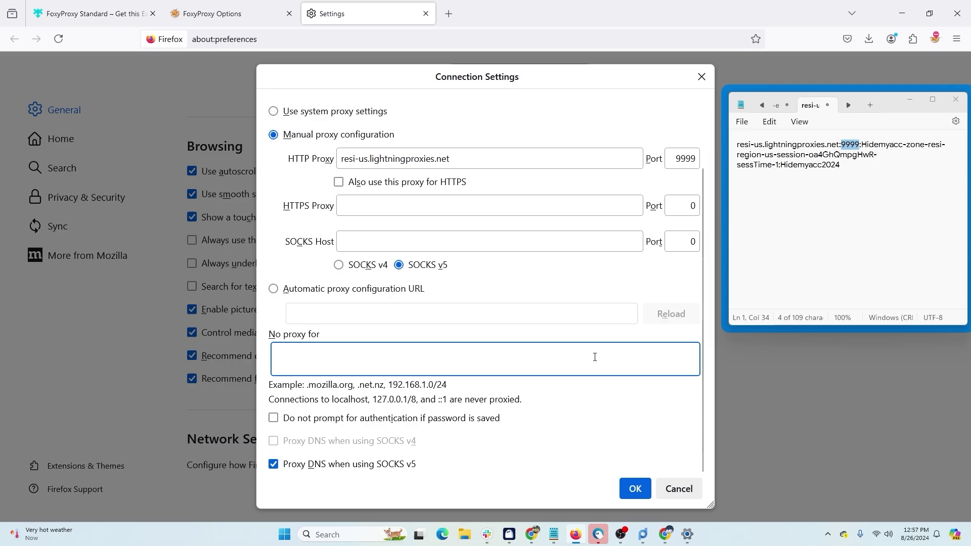
{"action": "left_click", "coordinate": [761, 106]}
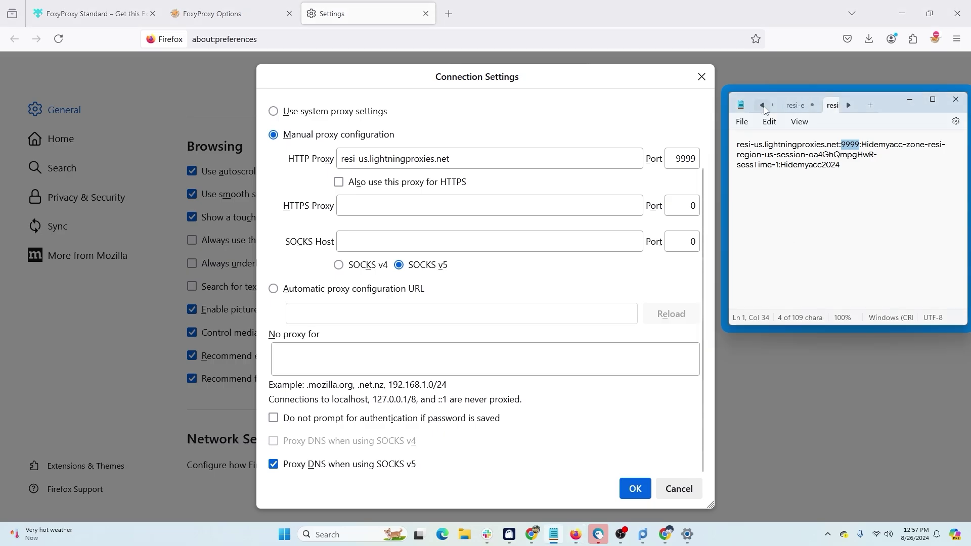
{"action": "left_click", "coordinate": [761, 107]}
{"action": "left_click", "coordinate": [800, 105]}
{"action": "left_click_drag", "start_coordinate": [840, 145], "coordinate": [732, 150]}
{"action": "key", "text": "ctrl+c"}
{"action": "left_click", "coordinate": [397, 351]}
{"action": "key", "text": "ctrl+v"}
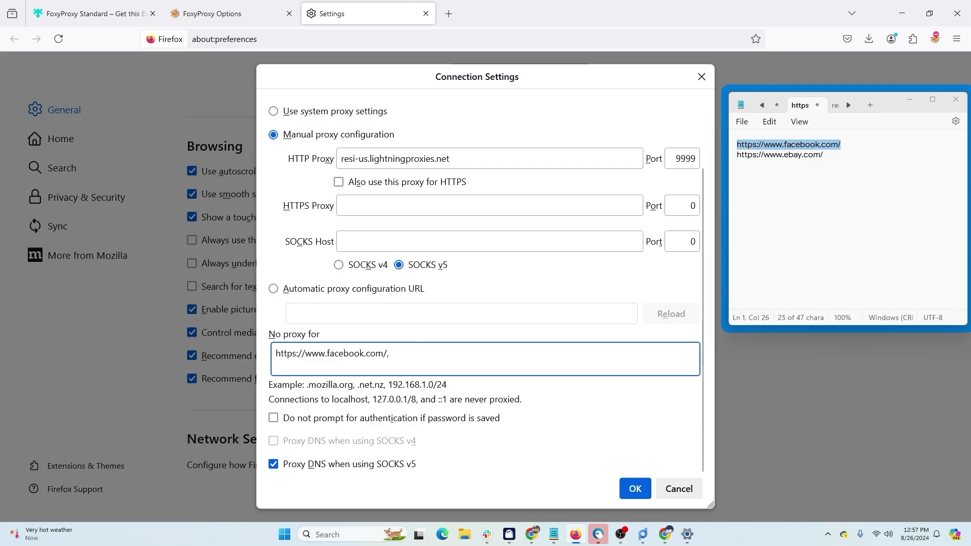
{"action": "left_click", "coordinate": [844, 169]}
{"action": "left_click_drag", "start_coordinate": [824, 154], "coordinate": [731, 155]}
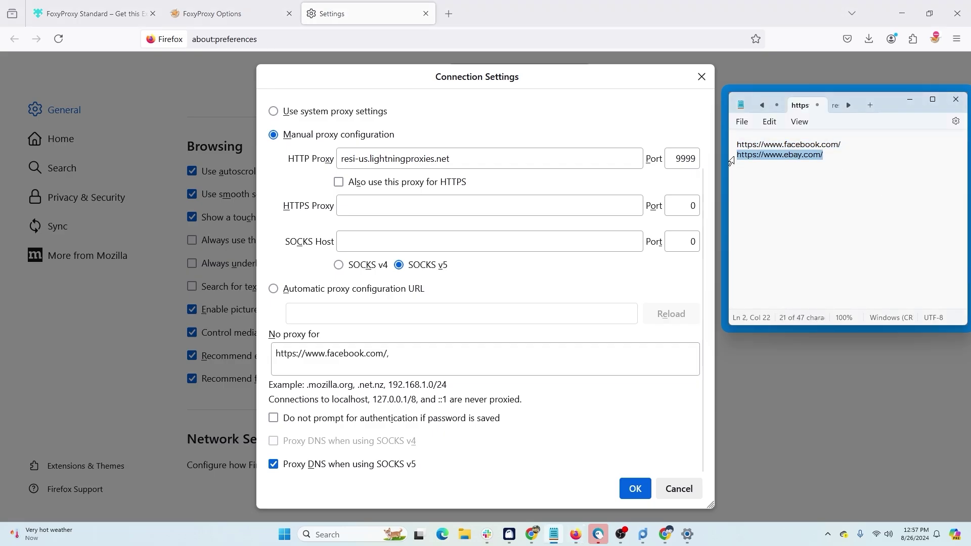
{"action": "key", "text": "ctrl+c"}
{"action": "left_click", "coordinate": [452, 357]}
{"action": "key", "text": "ctrl+v"}
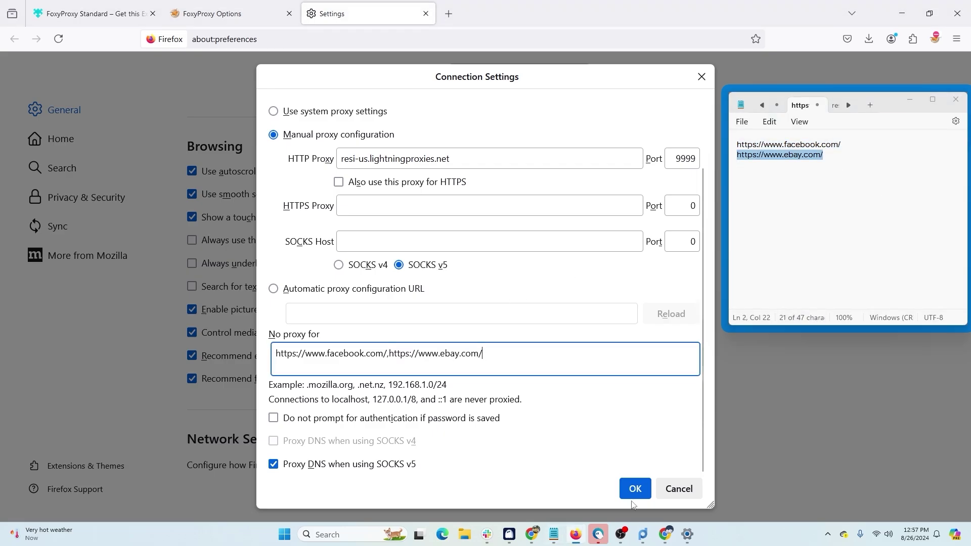
- Save the proxy settings and load ipfighter.com in a new tab to check the IP
{"action": "left_click", "coordinate": [635, 488]}
{"action": "left_click", "coordinate": [451, 19]}
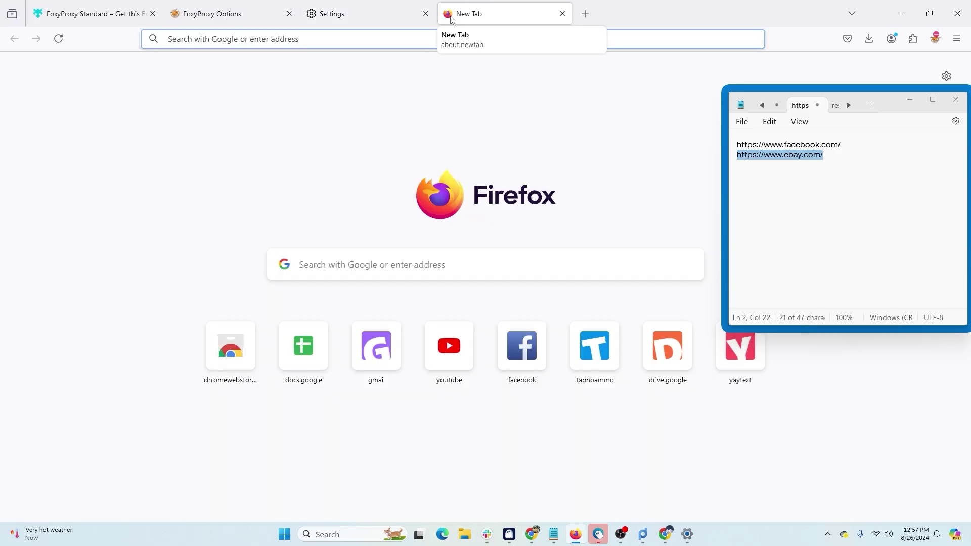
{"action": "type", "text": "ipfighter.com"}
{"action": "key", "text": "Return"}
- After viewing the ipfighter.com results, bring up FoxyProxy's Options with a blank proxy entry
{"action": "left_click", "coordinate": [910, 101]}
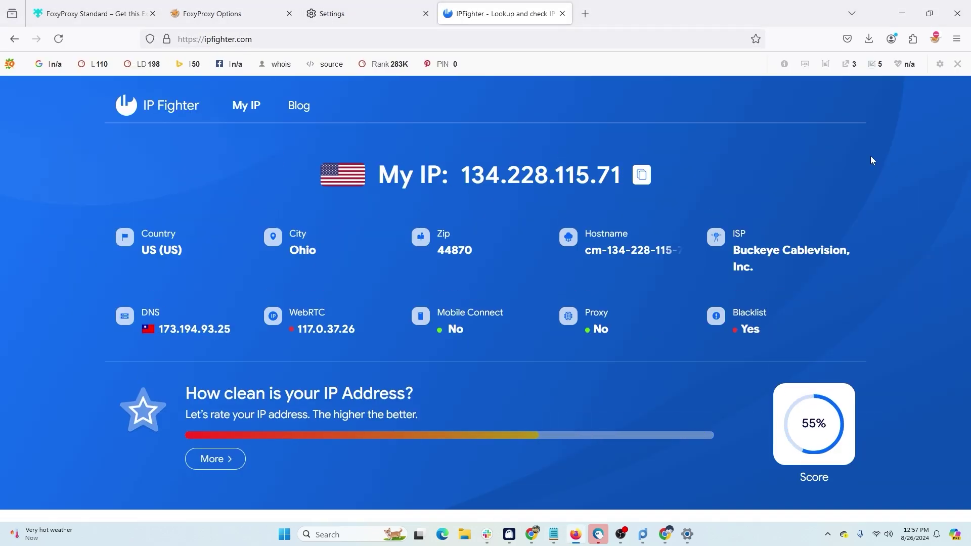
{"action": "left_click", "coordinate": [97, 18]}
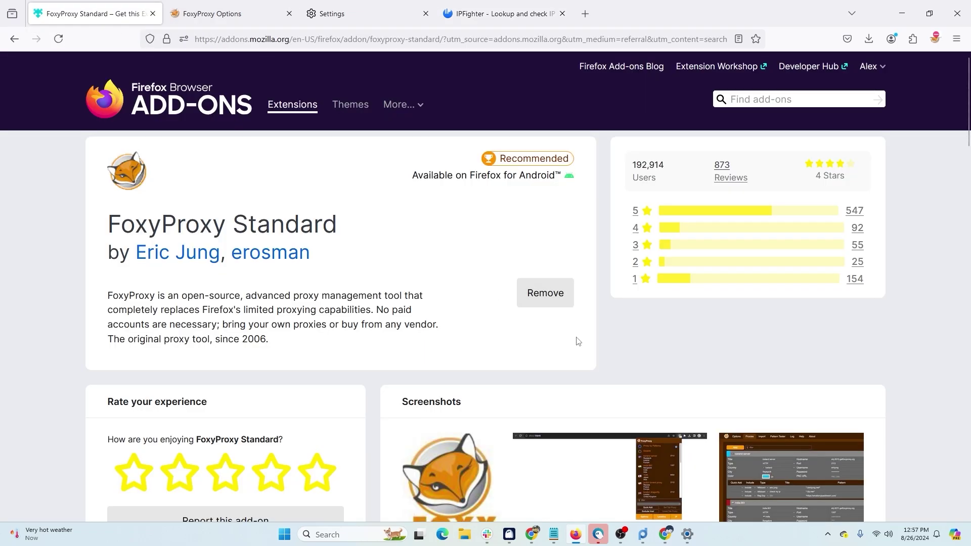
{"action": "left_click", "coordinate": [245, 9]}
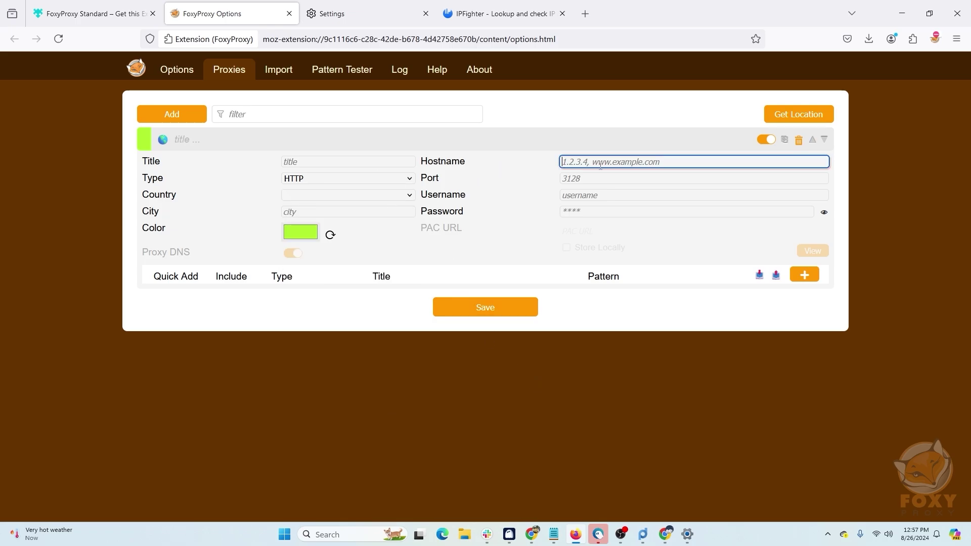
- Fill FoxyProxy's Hostname with resi-us.lightningproxies.net and Port with 9999
{"action": "left_click", "coordinate": [554, 534]}
{"action": "left_click_drag", "start_coordinate": [848, 96], "coordinate": [247, 280]}
{"action": "left_click", "coordinate": [250, 291]}
{"action": "left_click", "coordinate": [237, 290]}
{"action": "double_click", "coordinate": [146, 331]}
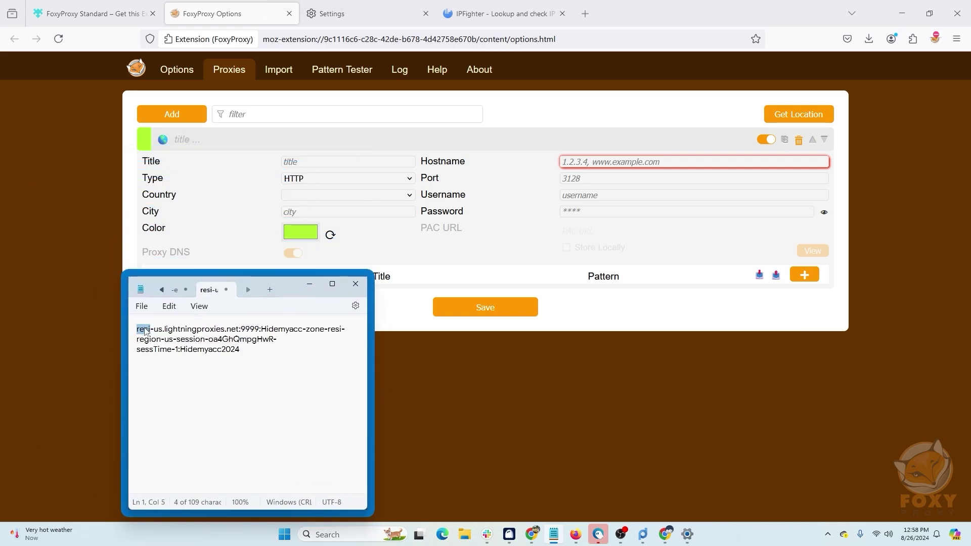
{"action": "left_click", "coordinate": [239, 329], "text": "shift"}
{"action": "key", "text": "ctrl+c"}
{"action": "left_click", "coordinate": [607, 162]}
{"action": "key", "text": "ctrl+v"}
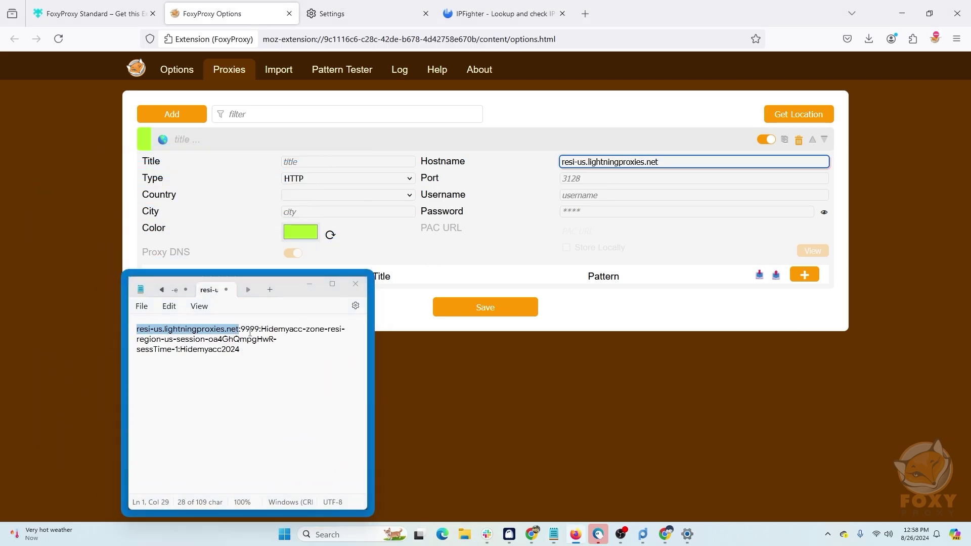
{"action": "double_click", "coordinate": [249, 329]}
{"action": "key", "text": "ctrl+c"}
{"action": "left_click", "coordinate": [607, 178]}
{"action": "key", "text": "ctrl+v"}
- Enter the proxy's username and password in the FoxyProxy entry
{"action": "double_click", "coordinate": [277, 330]}
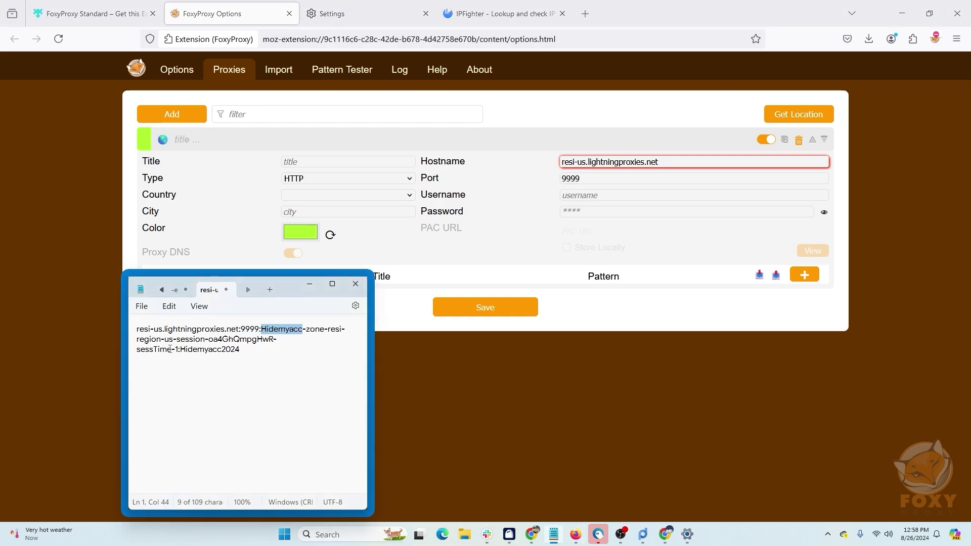
{"action": "left_click", "coordinate": [178, 350], "text": "shift"}
{"action": "key", "text": "ctrl+c"}
{"action": "left_click", "coordinate": [588, 194]}
{"action": "key", "text": "ctrl+v"}
{"action": "double_click", "coordinate": [208, 349]}
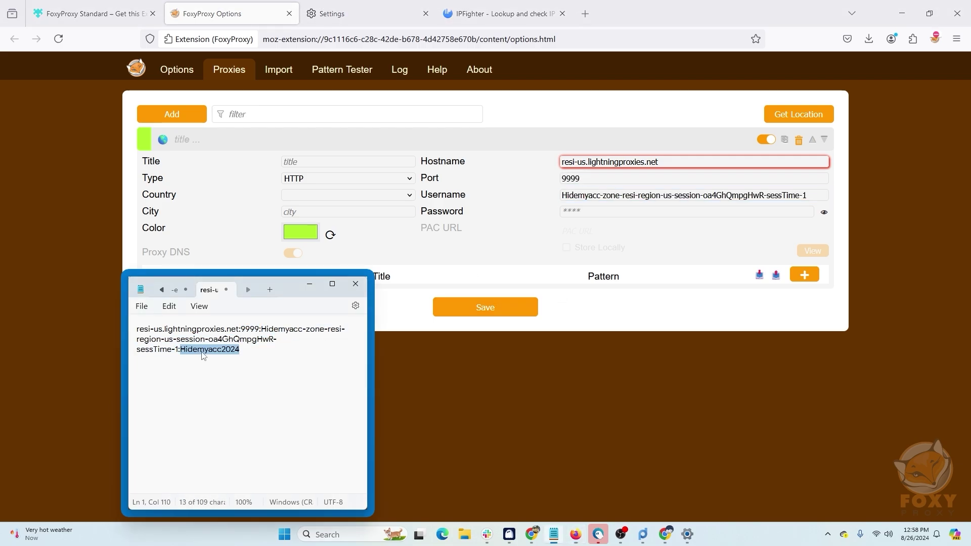
{"action": "key", "text": "ctrl+c"}
{"action": "left_click", "coordinate": [589, 212]}
{"action": "key", "text": "ctrl+v"}
- Title the entry 'proxy us', pick a colour and save it
{"action": "left_click", "coordinate": [309, 284]}
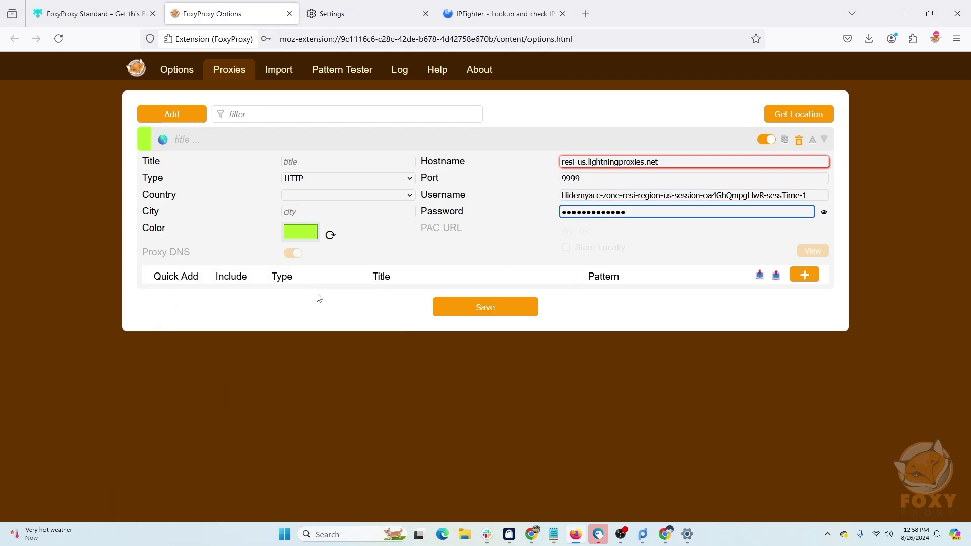
{"action": "left_click", "coordinate": [314, 161]}
{"action": "type", "text": "proxy iu"}
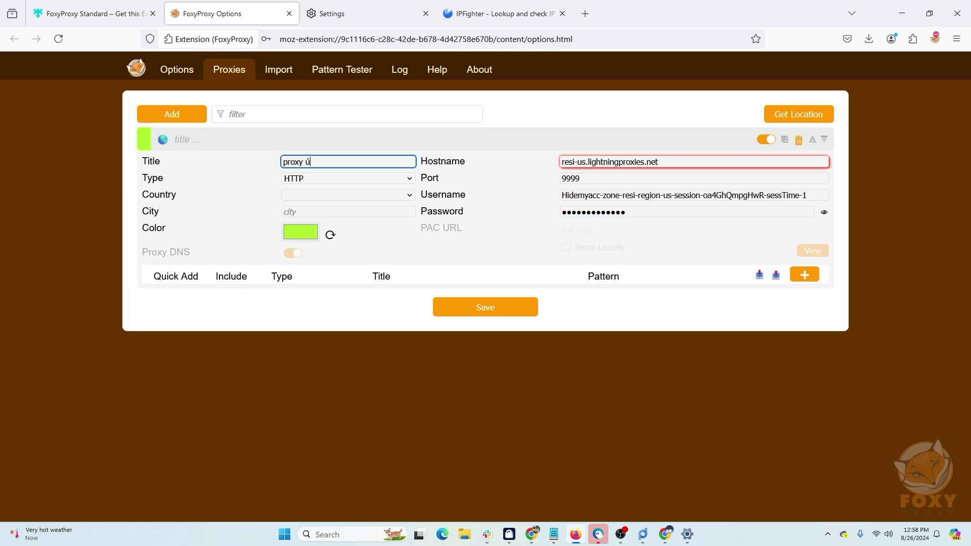
{"action": "left_click", "coordinate": [313, 240]}
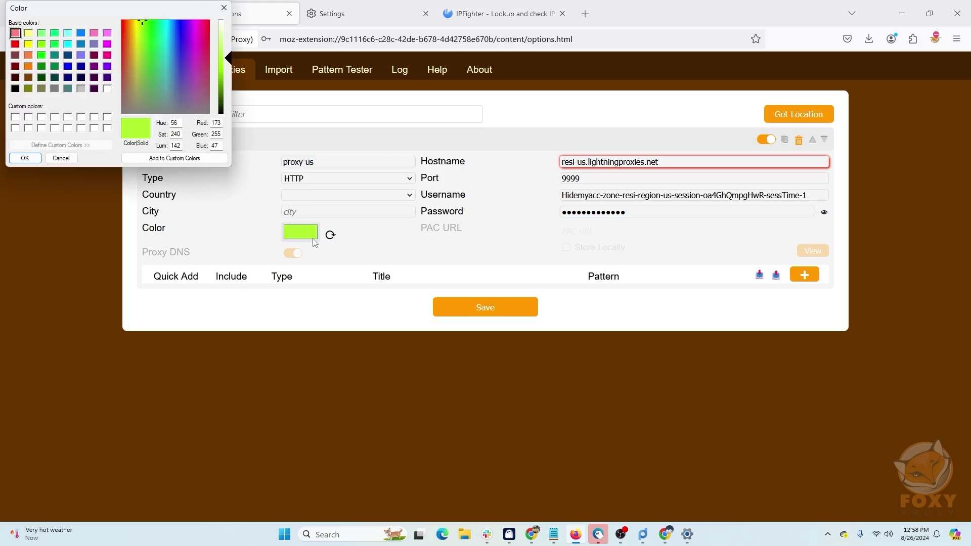
{"action": "left_click", "coordinate": [29, 159]}
{"action": "left_click", "coordinate": [508, 309]}
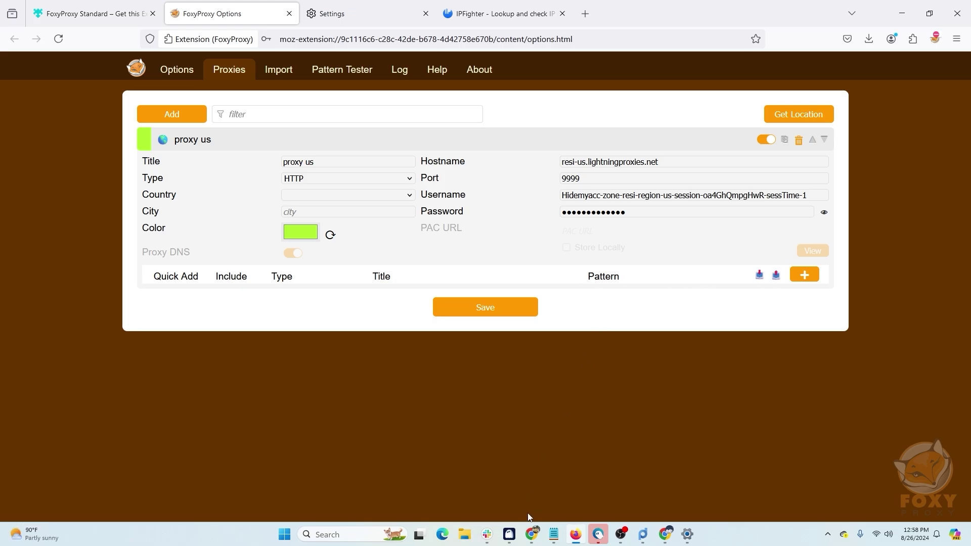
- Start a new Windows 11 Chrome profile in Hidemyacc named 'Profile Proxy USS'
{"action": "left_click", "coordinate": [510, 534]}
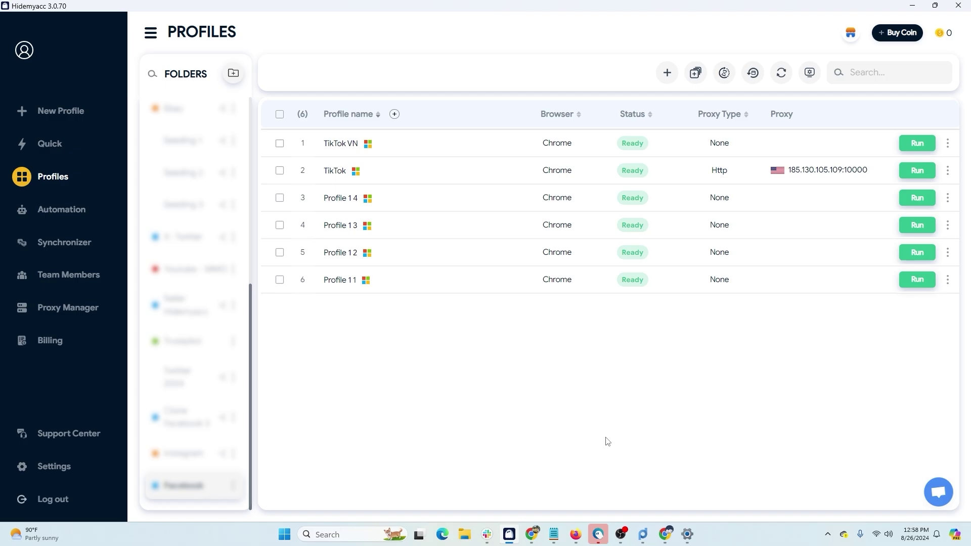
{"action": "left_click", "coordinate": [74, 112]}
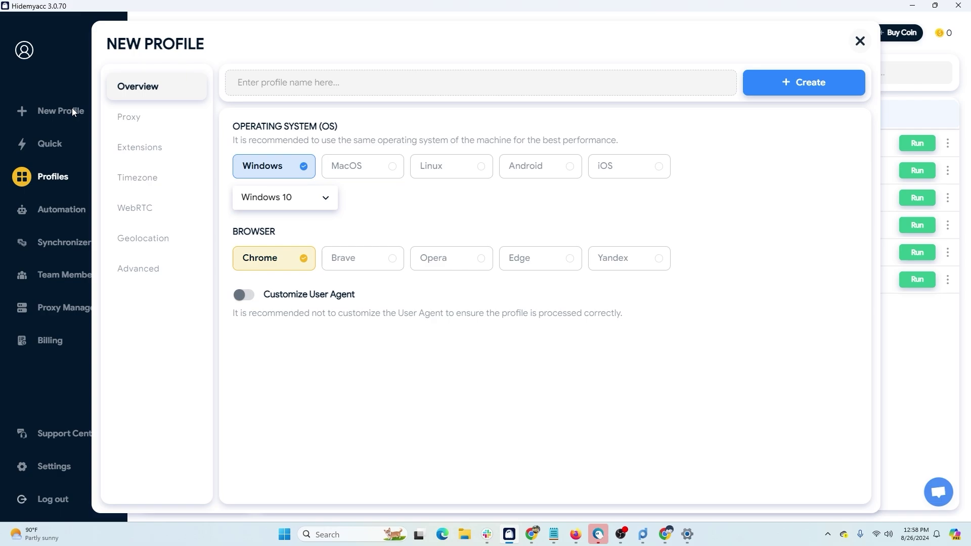
{"action": "type", "text": "Profile "}
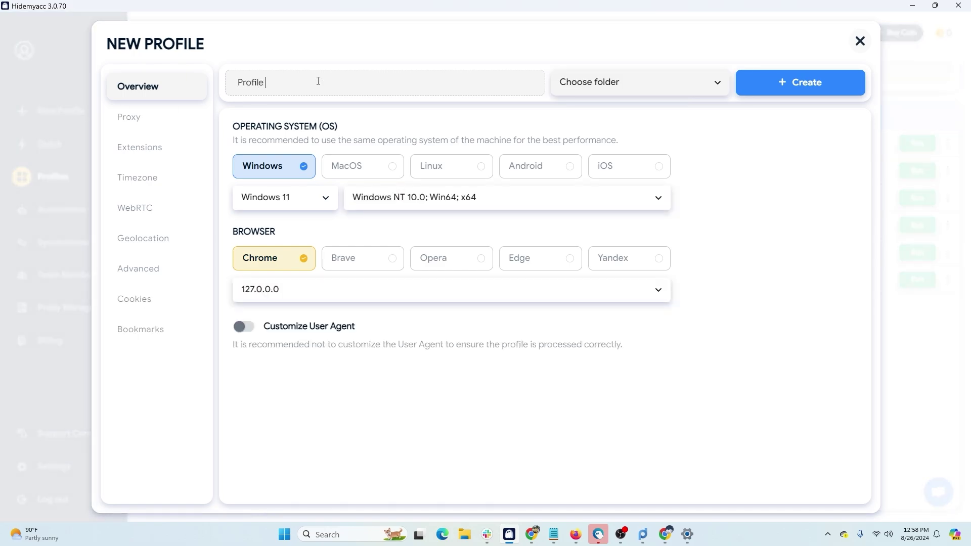
{"action": "type", "text": "Proxy USS"}
- Set the new profile's proxy to Your Proxy with HTTP connection type
{"action": "left_click", "coordinate": [186, 126]}
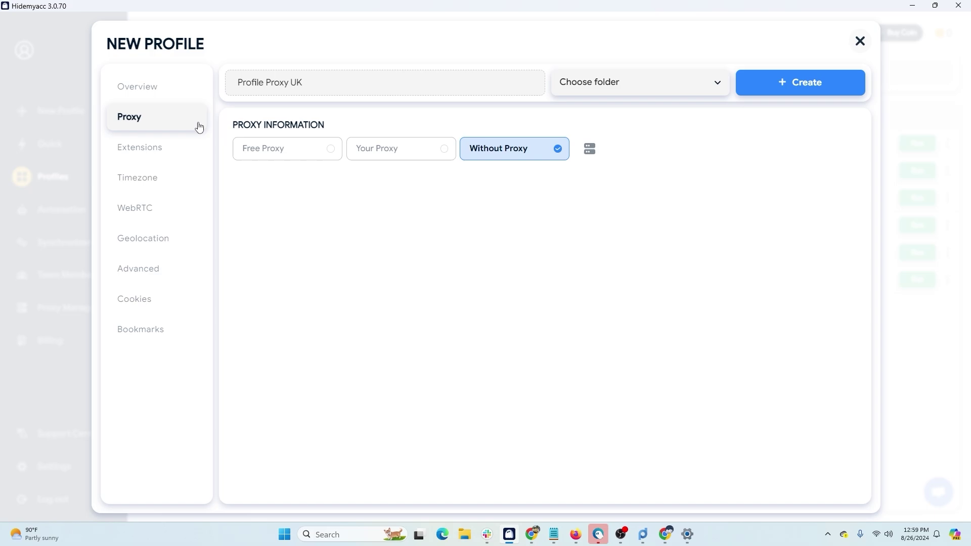
{"action": "left_click", "coordinate": [385, 154]}
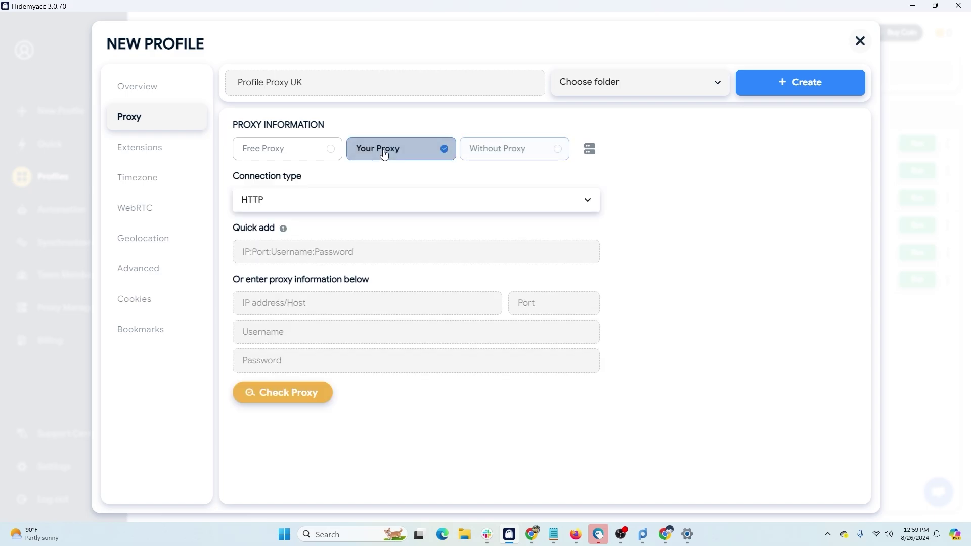
{"action": "left_click", "coordinate": [354, 209]}
{"action": "left_click", "coordinate": [359, 230]}
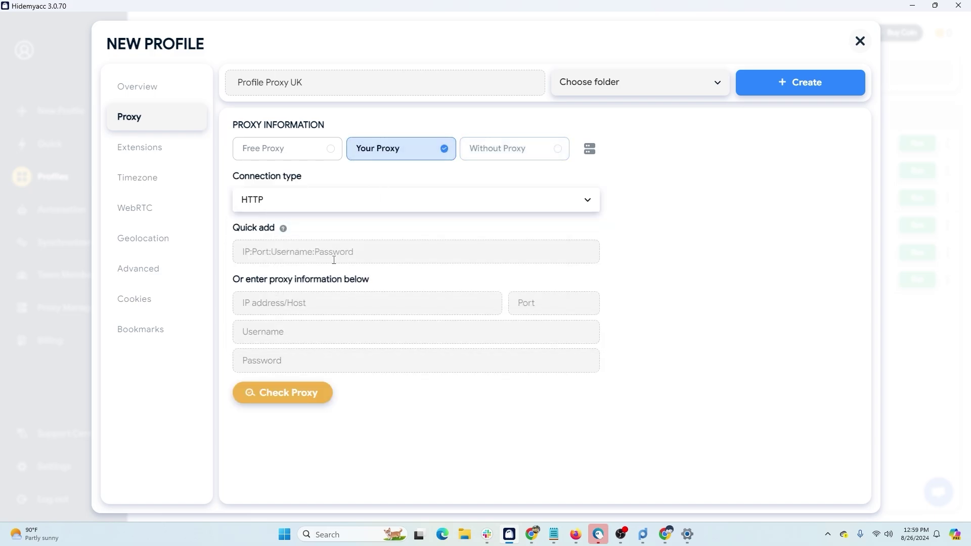
- Quick-add the UK proxy string, verify it resolves to Winchester, GB, and create the profile
{"action": "left_click", "coordinate": [554, 534]}
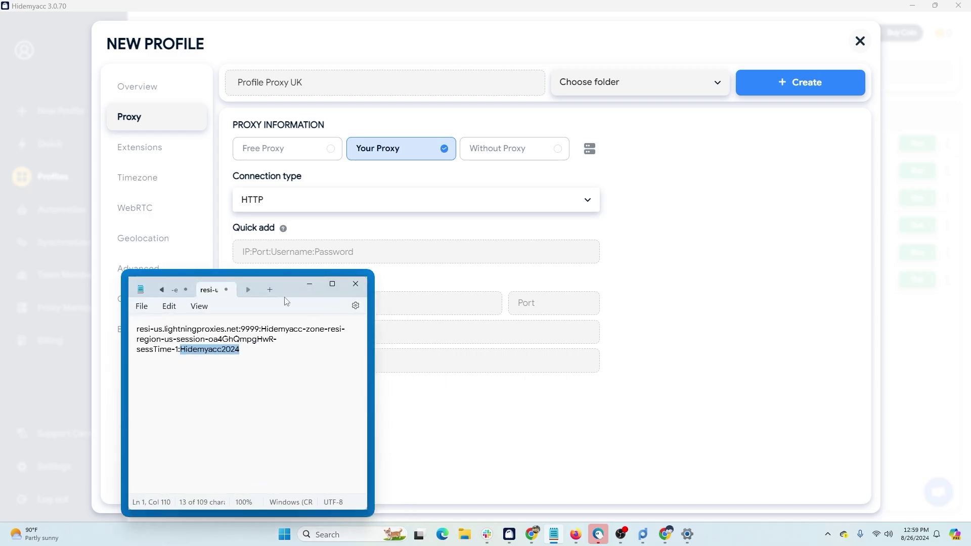
{"action": "left_click_drag", "start_coordinate": [284, 296], "coordinate": [830, 154]}
{"action": "left_click", "coordinate": [771, 153]}
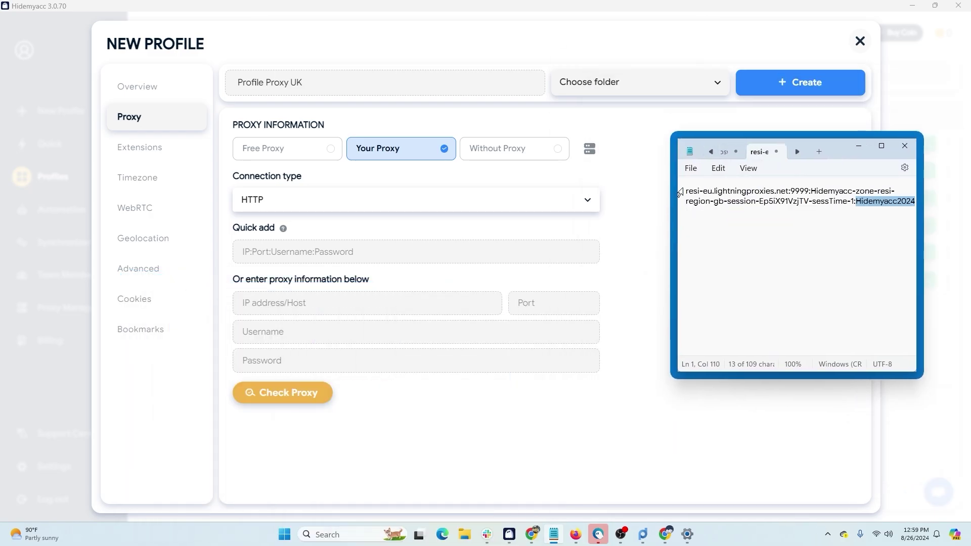
{"action": "key", "text": "ctrl+a"}
{"action": "key", "text": "ctrl+c"}
{"action": "left_click", "coordinate": [415, 251]}
{"action": "key", "text": "ctrl+v"}
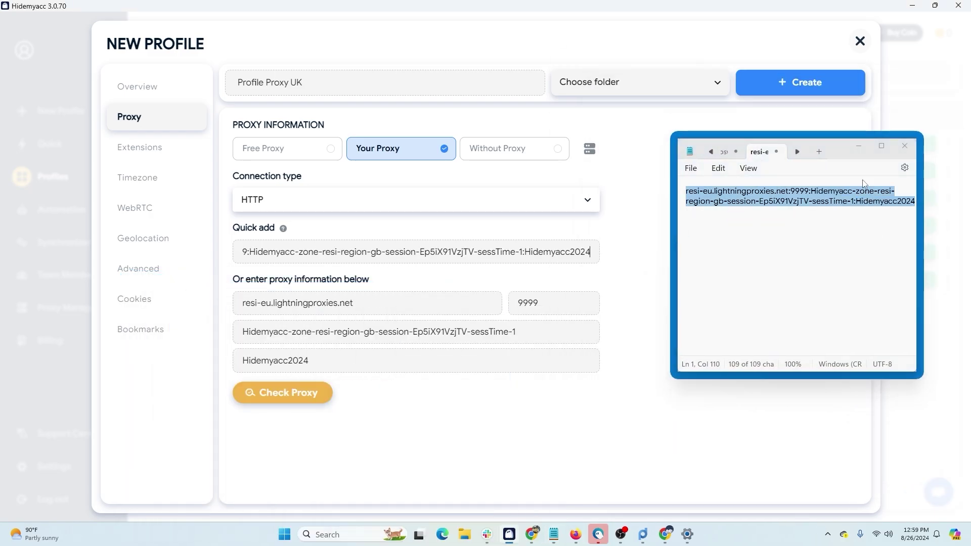
{"action": "left_click", "coordinate": [864, 147]}
{"action": "left_click", "coordinate": [859, 147]}
{"action": "left_click", "coordinate": [290, 397]}
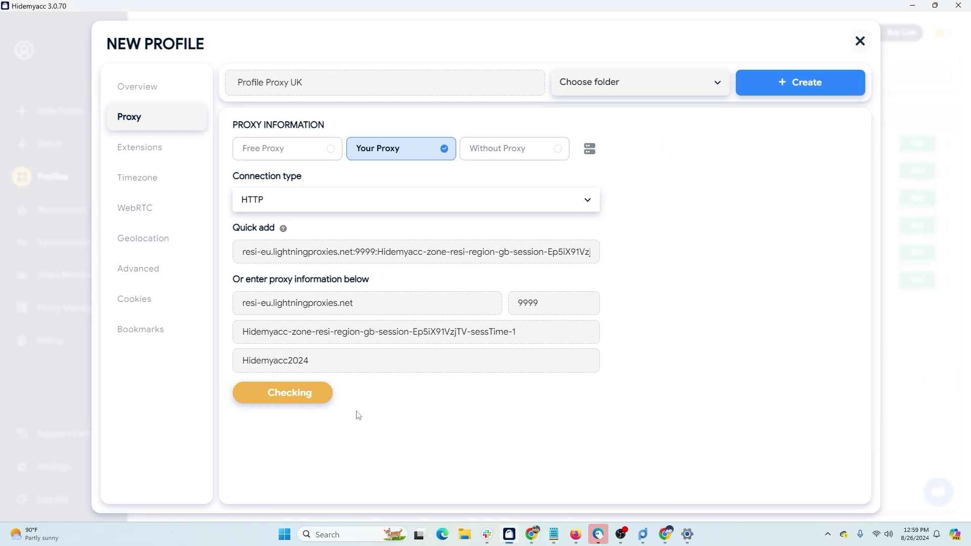
{"action": "left_click", "coordinate": [801, 93]}
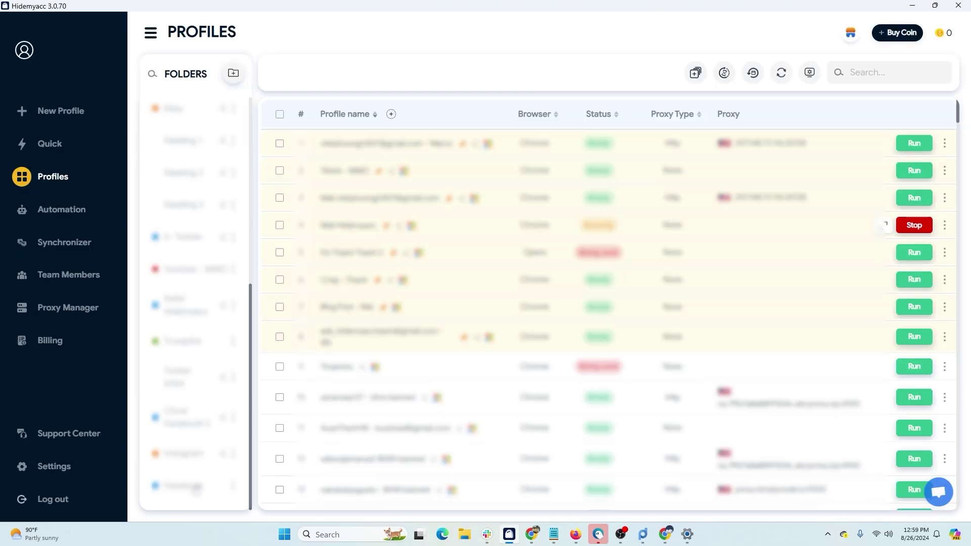
- Select all six Facebook-folder profiles and bulk-assign six pasted US HTTP proxy lines
{"action": "left_click", "coordinate": [192, 486]}
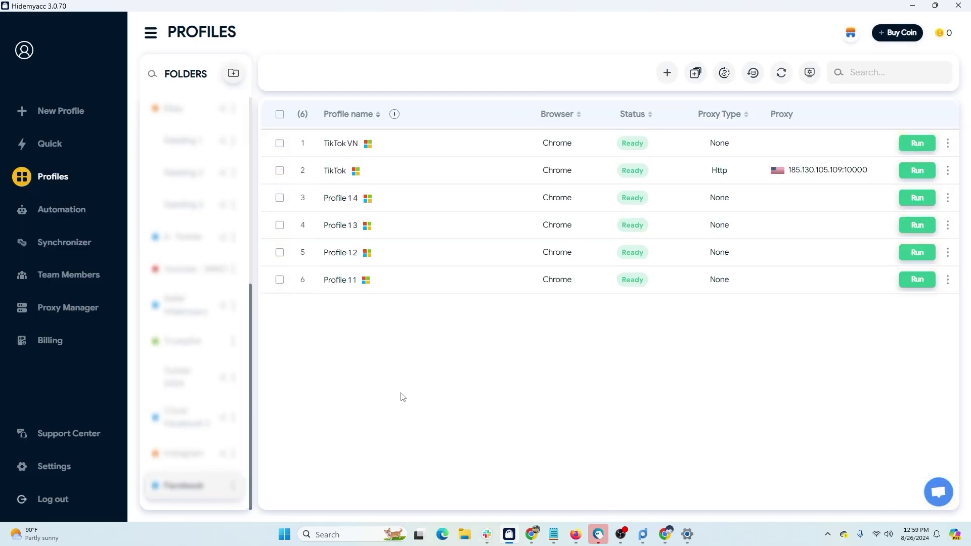
{"action": "left_click", "coordinate": [279, 114]}
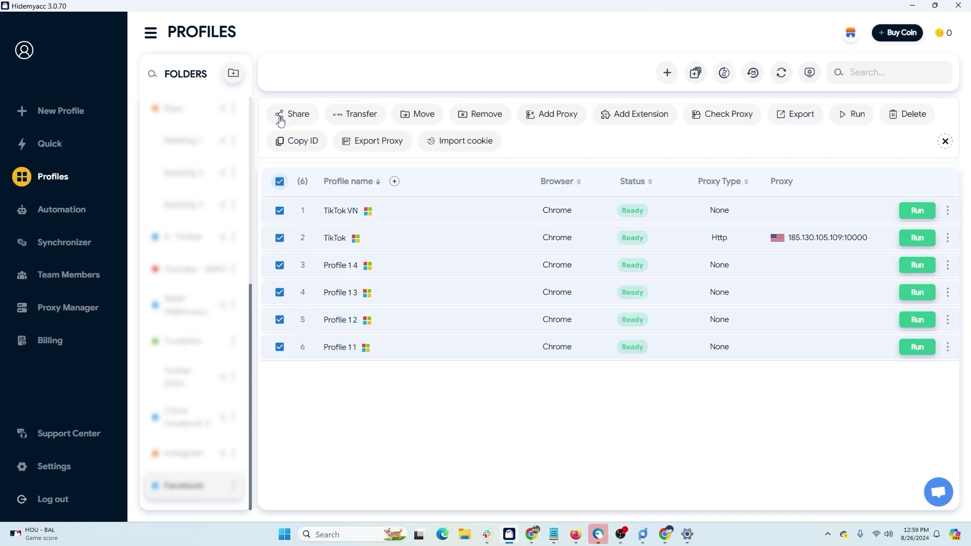
{"action": "left_click", "coordinate": [561, 122]}
{"action": "left_click", "coordinate": [567, 219]}
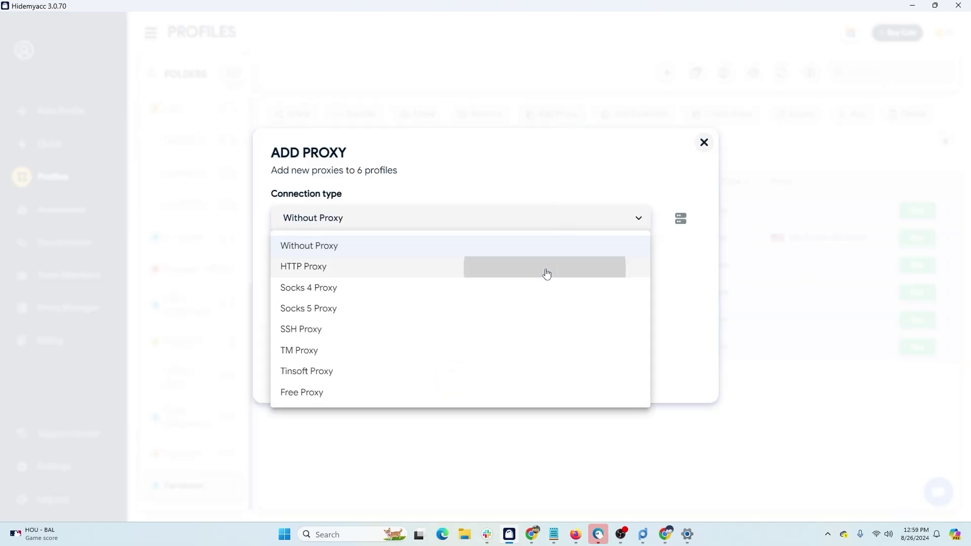
{"action": "left_click", "coordinate": [546, 268]}
{"action": "left_click", "coordinate": [509, 276]}
{"action": "key", "text": "ctrl+v"}
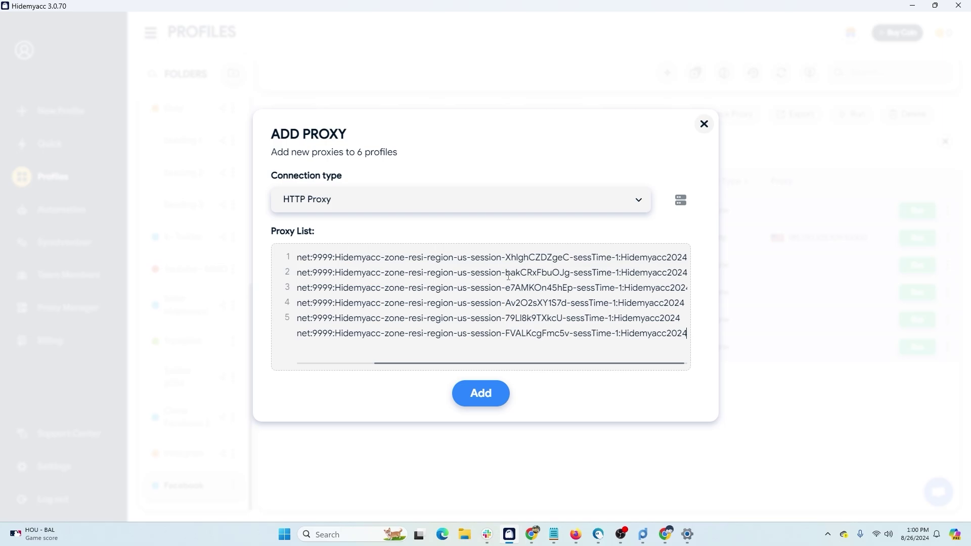
{"action": "left_click", "coordinate": [473, 392]}
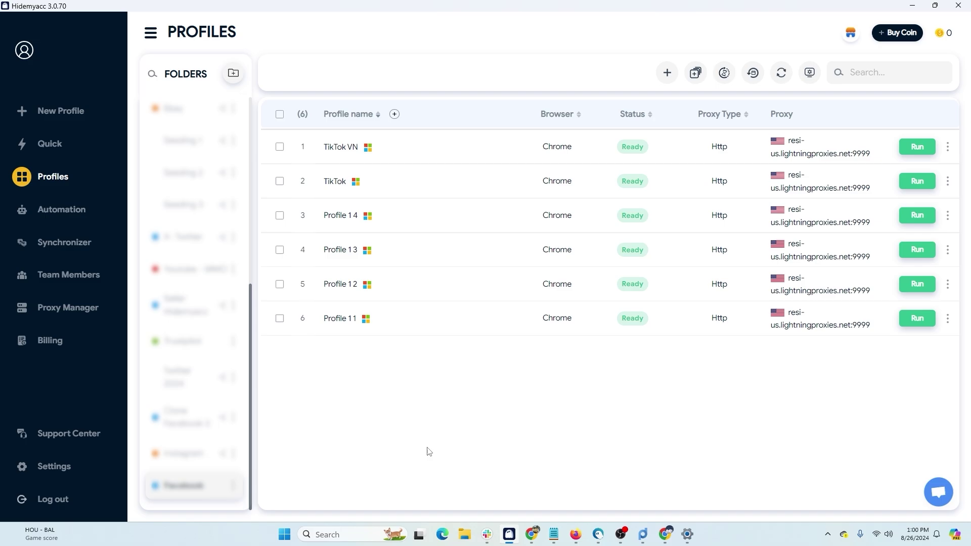
- In Proxy Manager, paste six resi-us.lightningproxies.net:9999 HTTP proxy lines and add them without an expiry date
{"action": "left_click", "coordinate": [80, 309]}
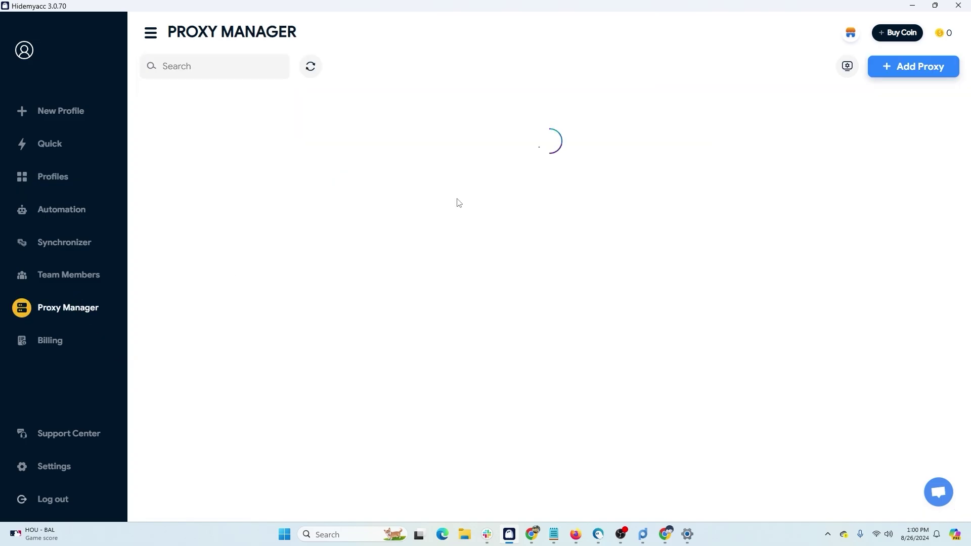
{"action": "left_click", "coordinate": [893, 74]}
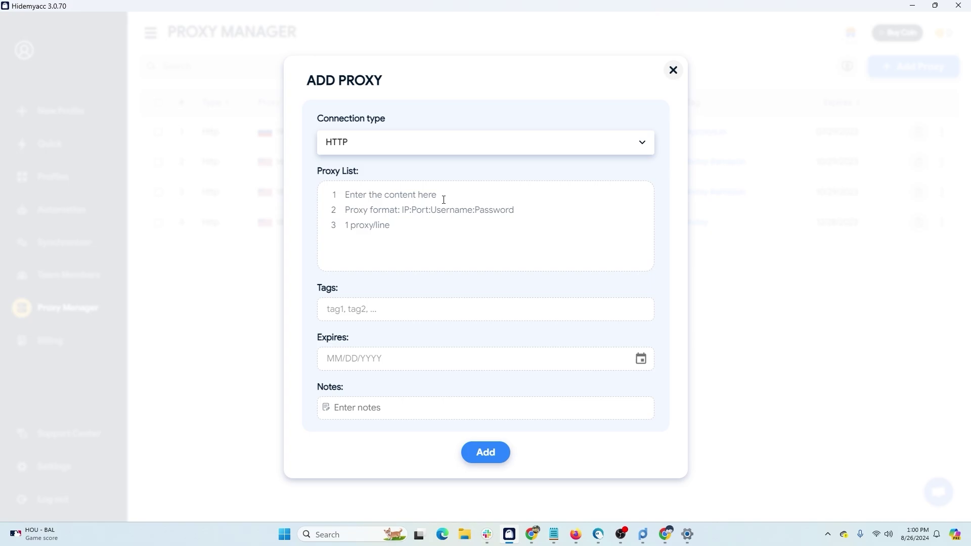
{"action": "left_click", "coordinate": [443, 200]}
{"action": "key", "text": "ctrl+v"}
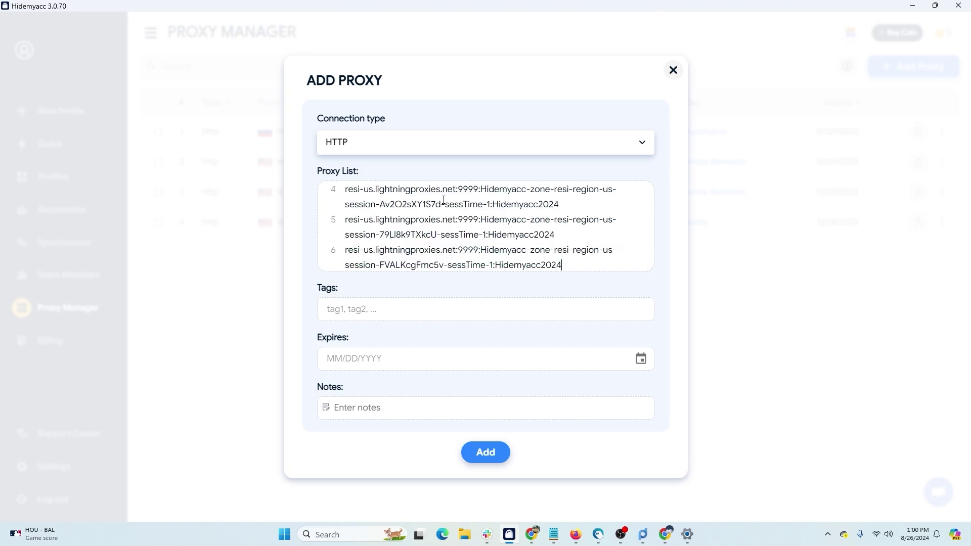
{"action": "key", "text": "ctrl+v"}
{"action": "left_click", "coordinate": [436, 304]}
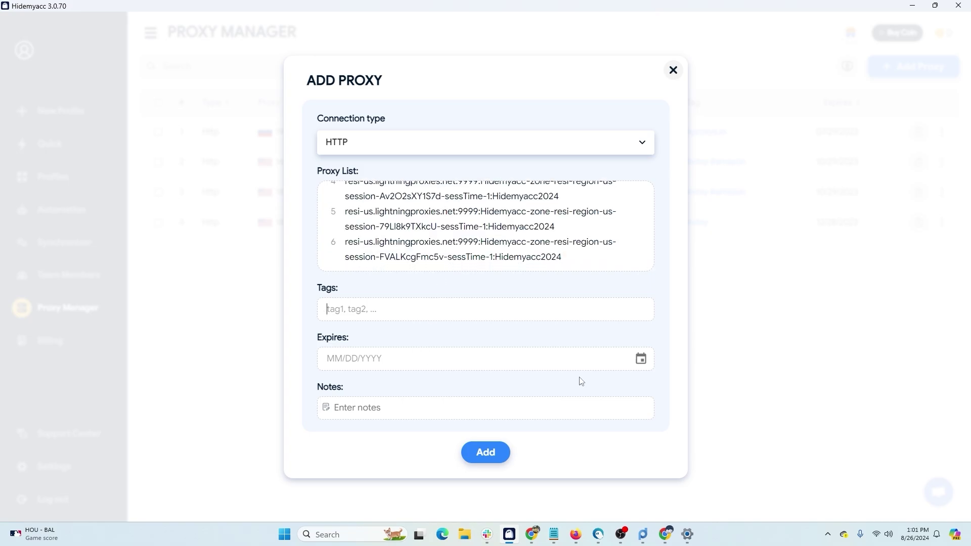
{"action": "left_click", "coordinate": [641, 359]}
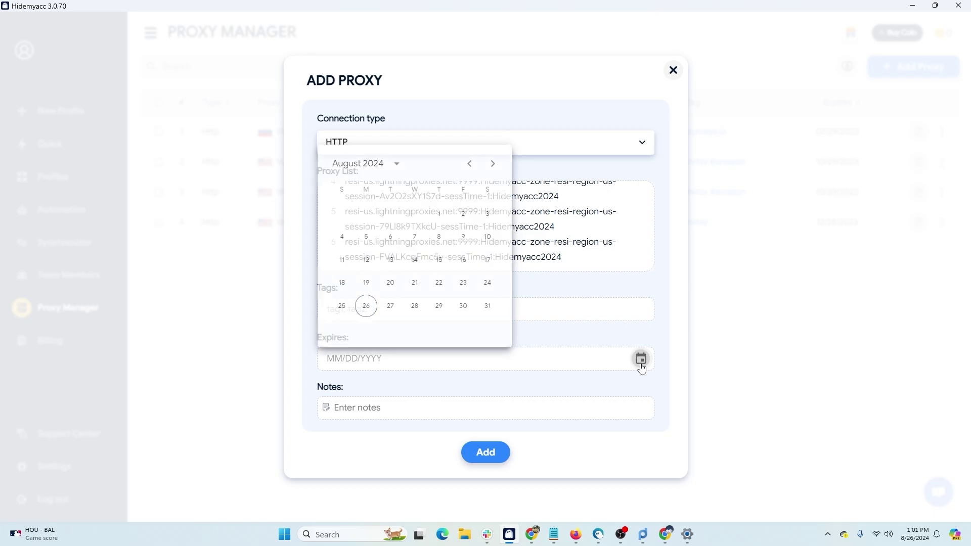
{"action": "left_click", "coordinate": [641, 359]}
{"action": "left_click", "coordinate": [486, 452]}
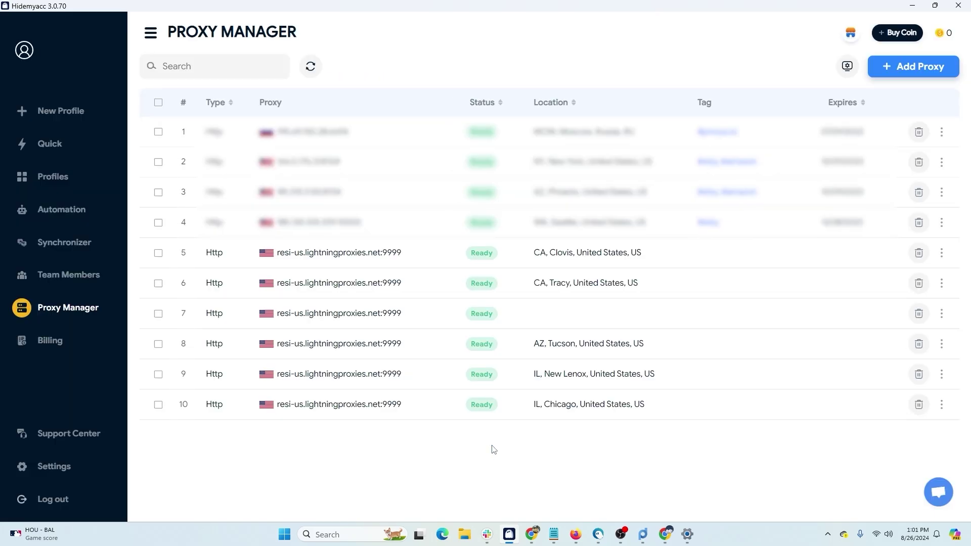
- Create a profile using saved proxy row 6, then view the Facebook folder's profiles
{"action": "left_click", "coordinate": [75, 114]}
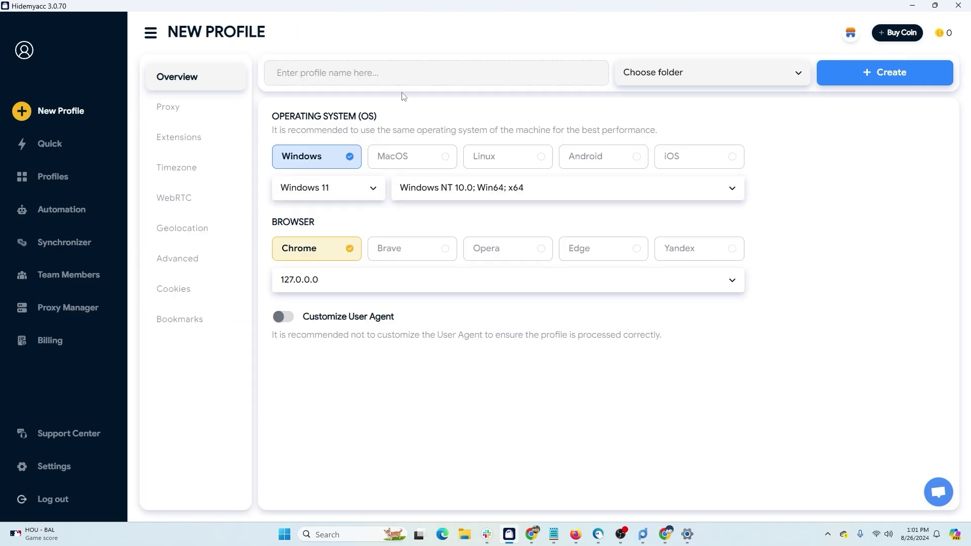
{"action": "left_click", "coordinate": [223, 114]}
{"action": "left_click", "coordinate": [642, 140]}
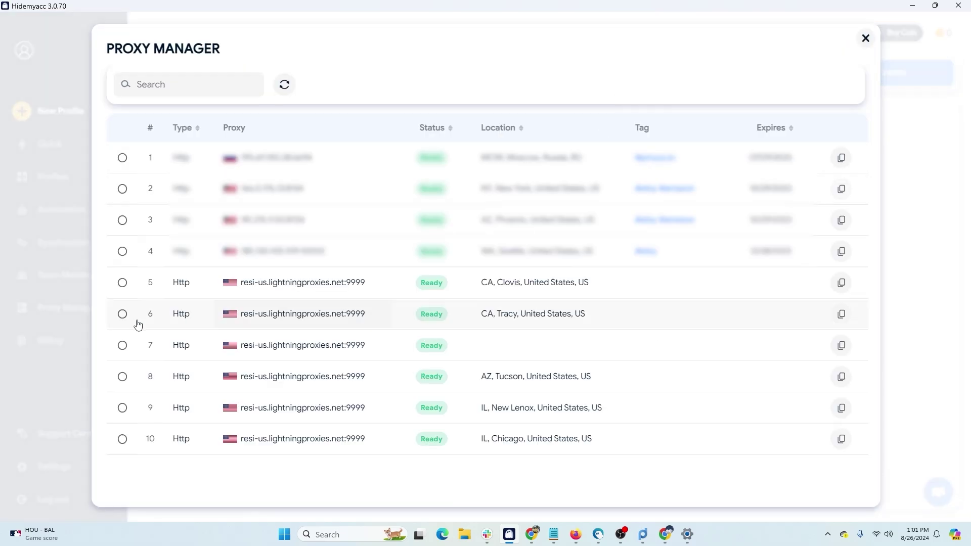
{"action": "left_click", "coordinate": [123, 314]}
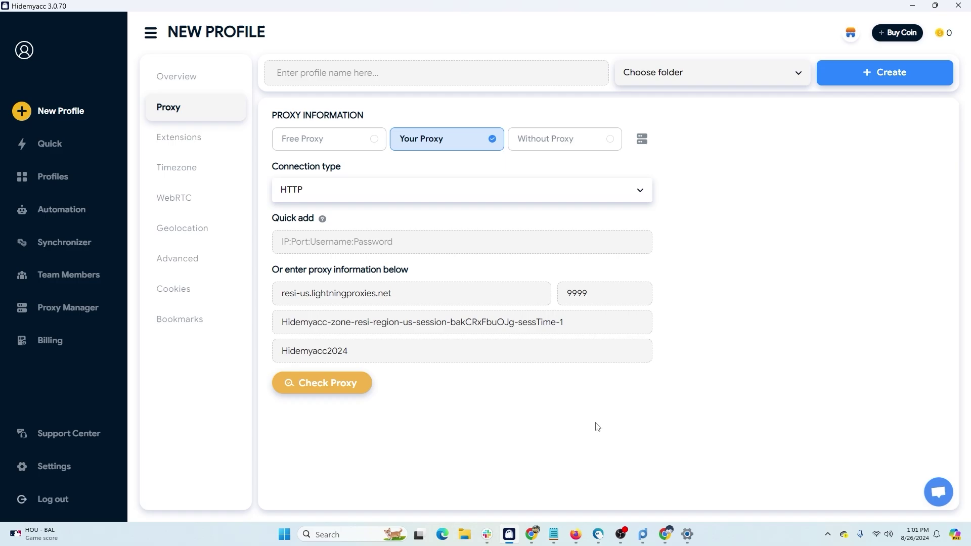
{"action": "left_click", "coordinate": [906, 73]}
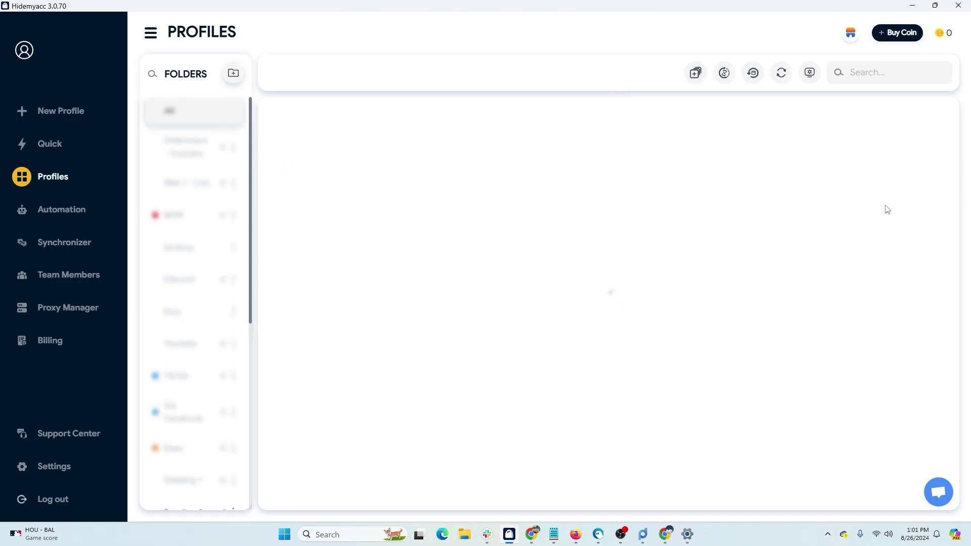
{"action": "scroll", "coordinate": [195, 476], "scroll_direction": "down", "scroll_amount": 6}
{"action": "left_click", "coordinate": [182, 485]}
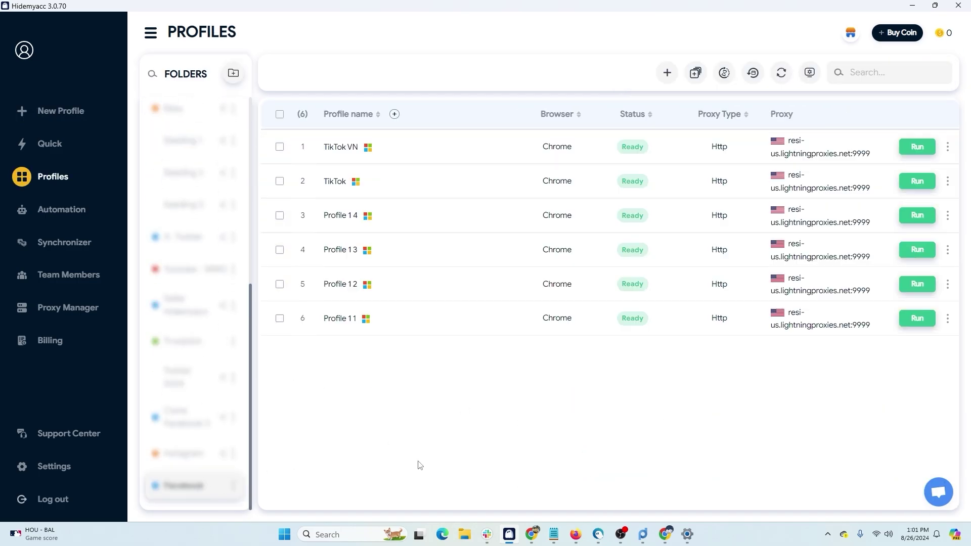